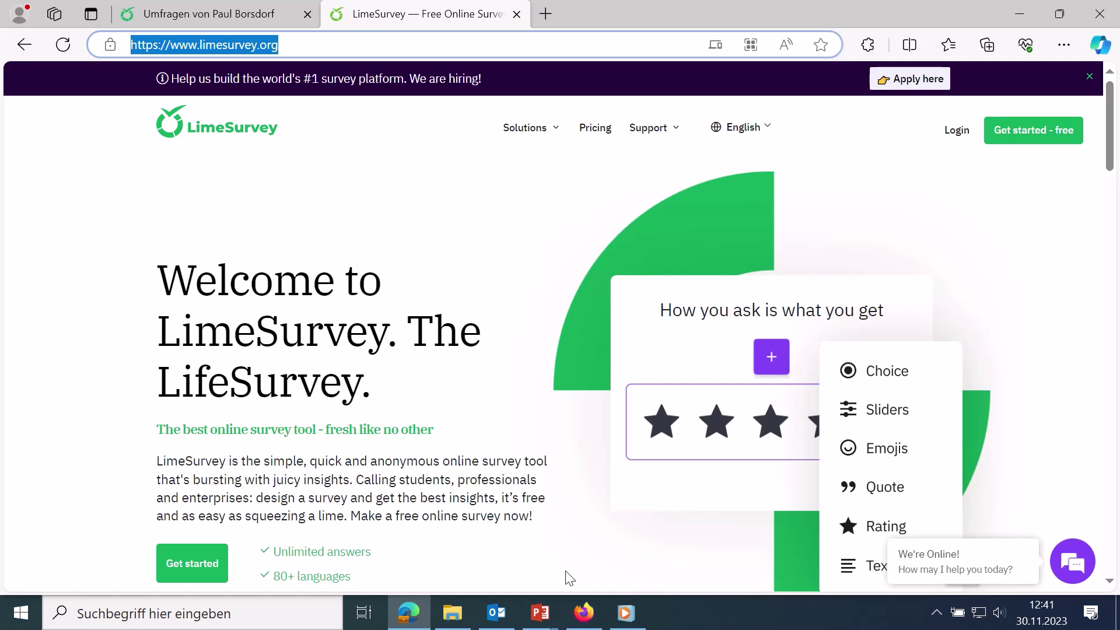
# - Switch to the survey administration page and open the form for creating a new survey
pyautogui.click(385, 231)
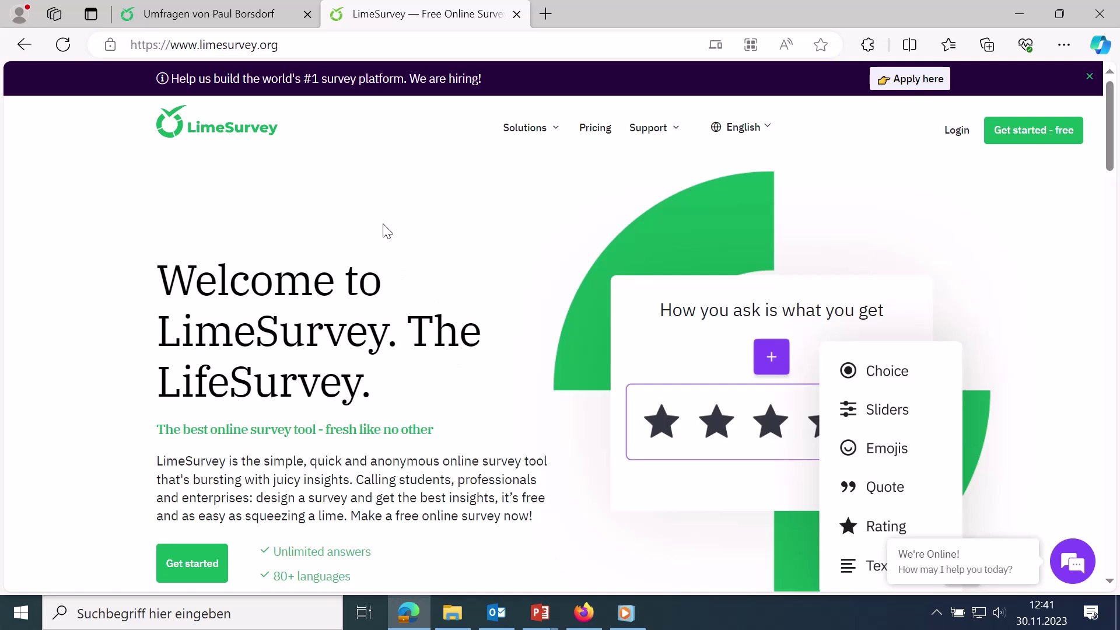
pyautogui.click(304, 48)
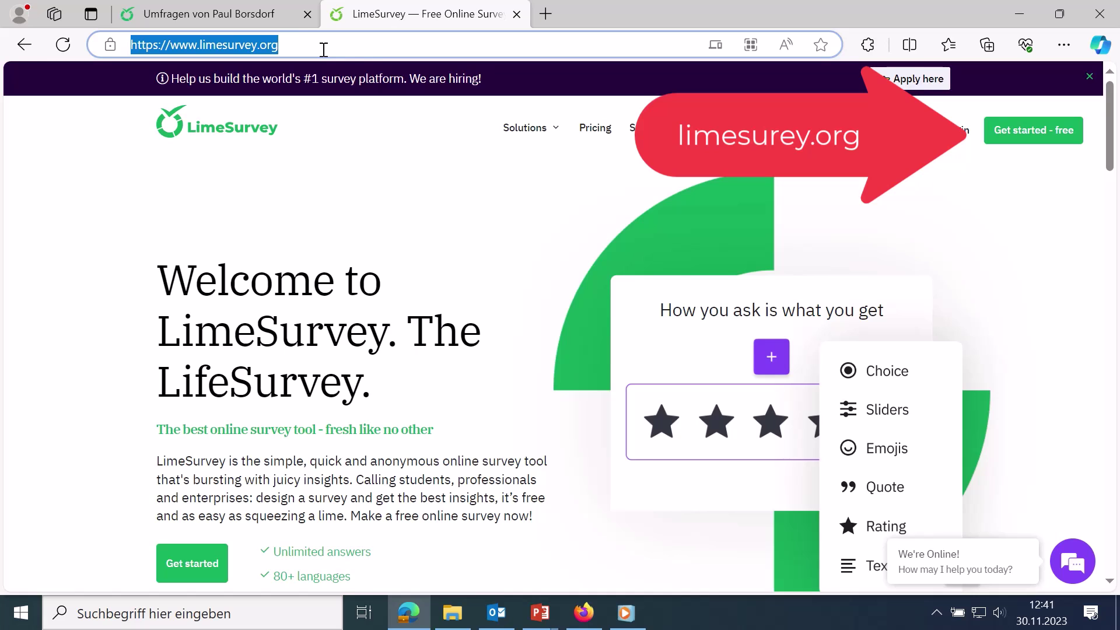
pyautogui.click(244, 20)
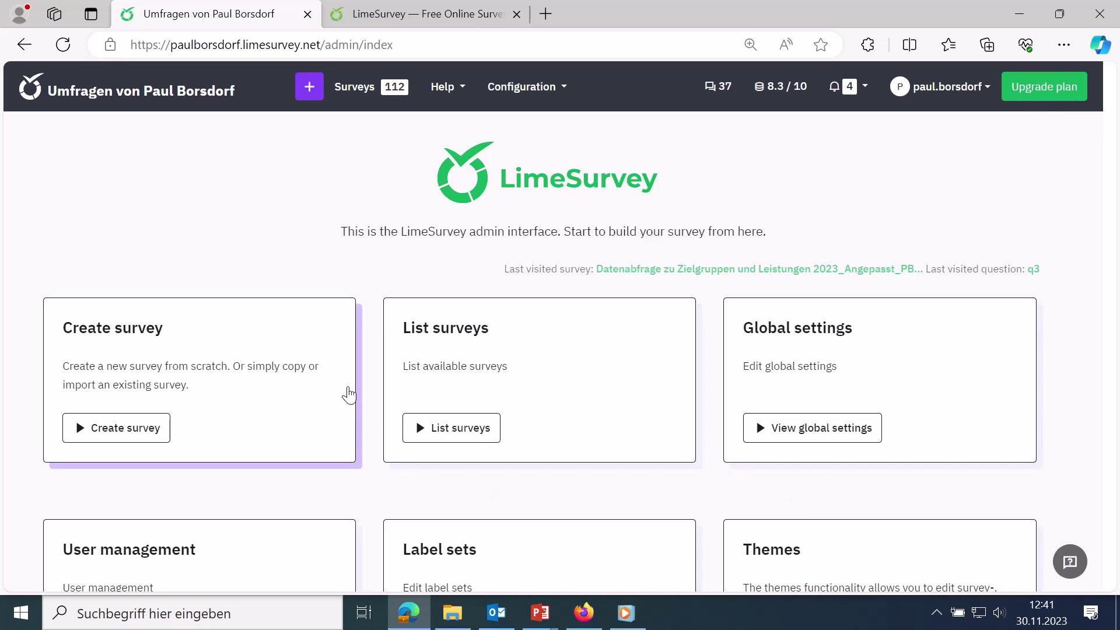
pyautogui.click(308, 94)
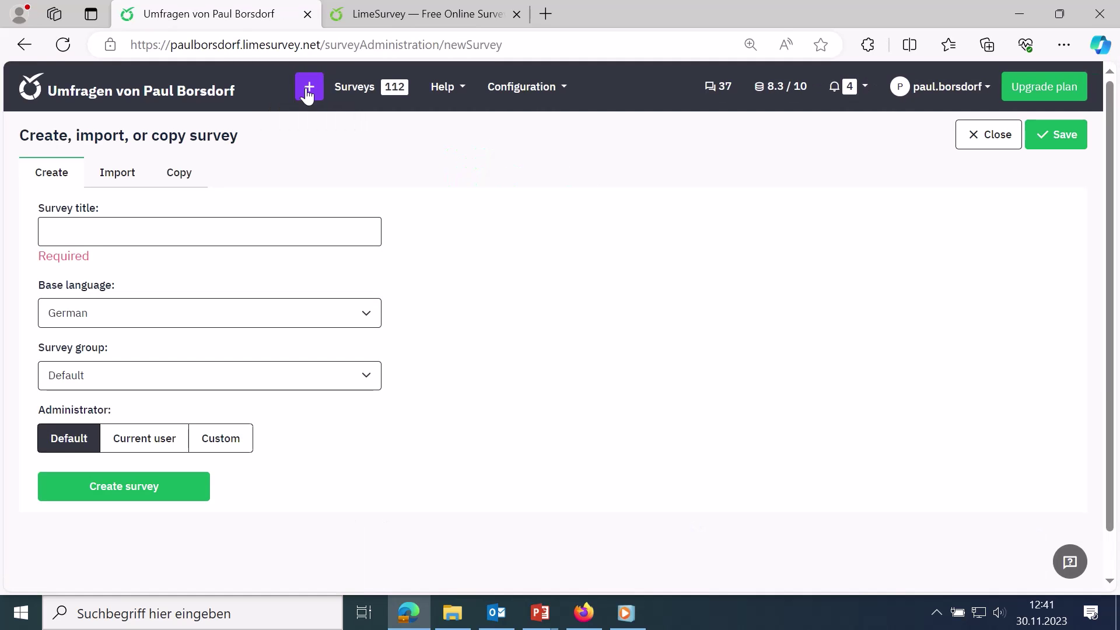
# - Create a survey titled "test" with English as its base language
pyautogui.click(196, 229)
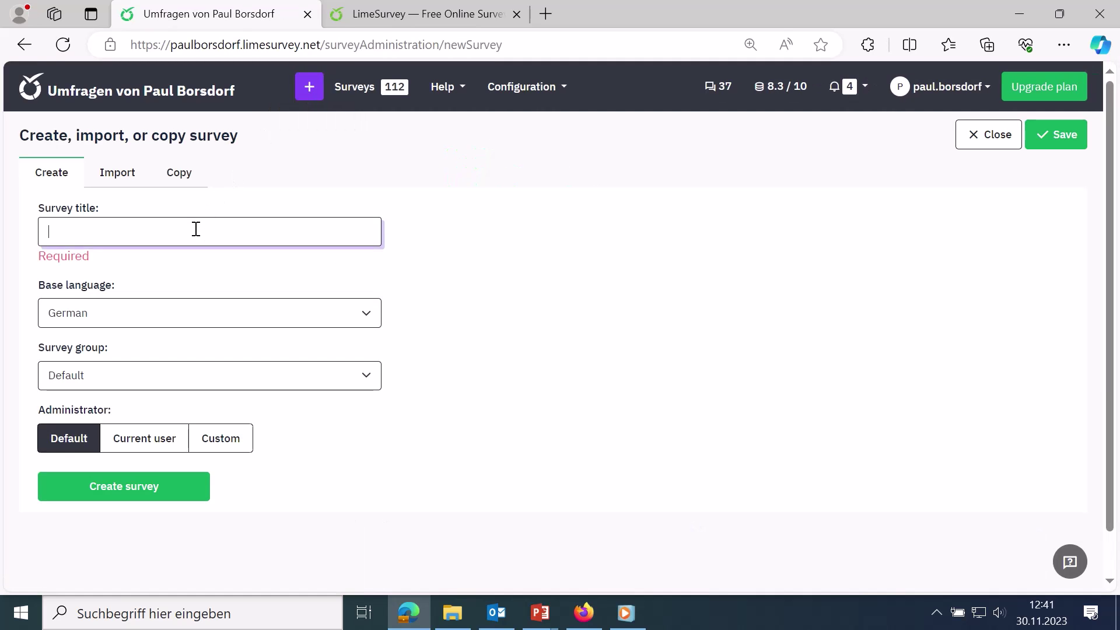
pyautogui.write('teset')
pyautogui.press('BackSpace')
pyautogui.press('BackSpace')
pyautogui.write('t')
pyautogui.click(126, 321)
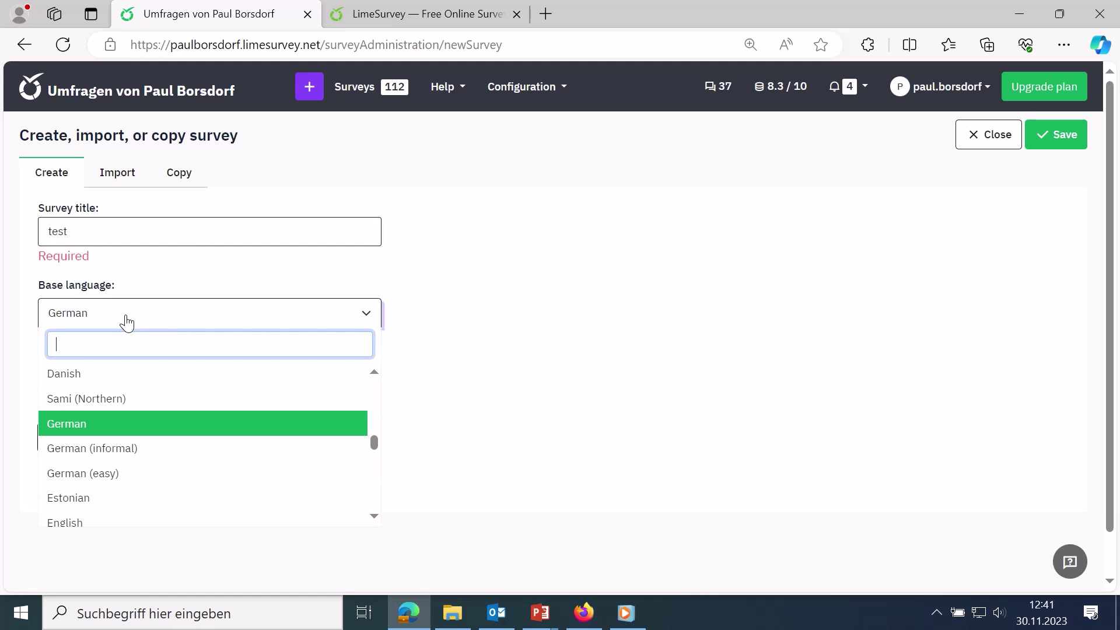
pyautogui.write('eng')
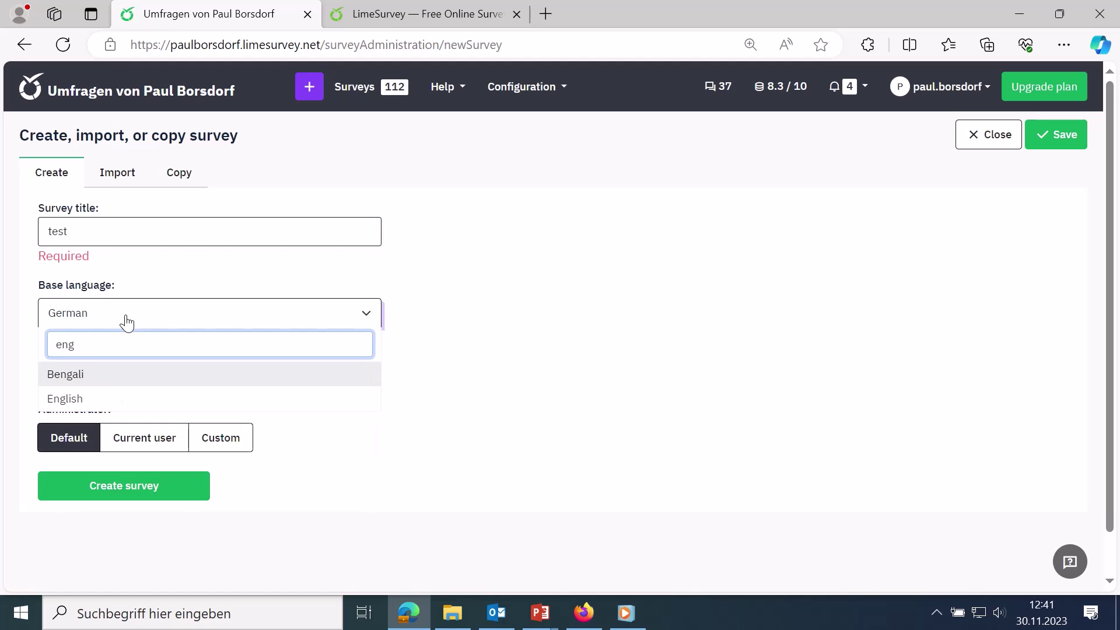
pyautogui.click(136, 400)
pyautogui.click(128, 500)
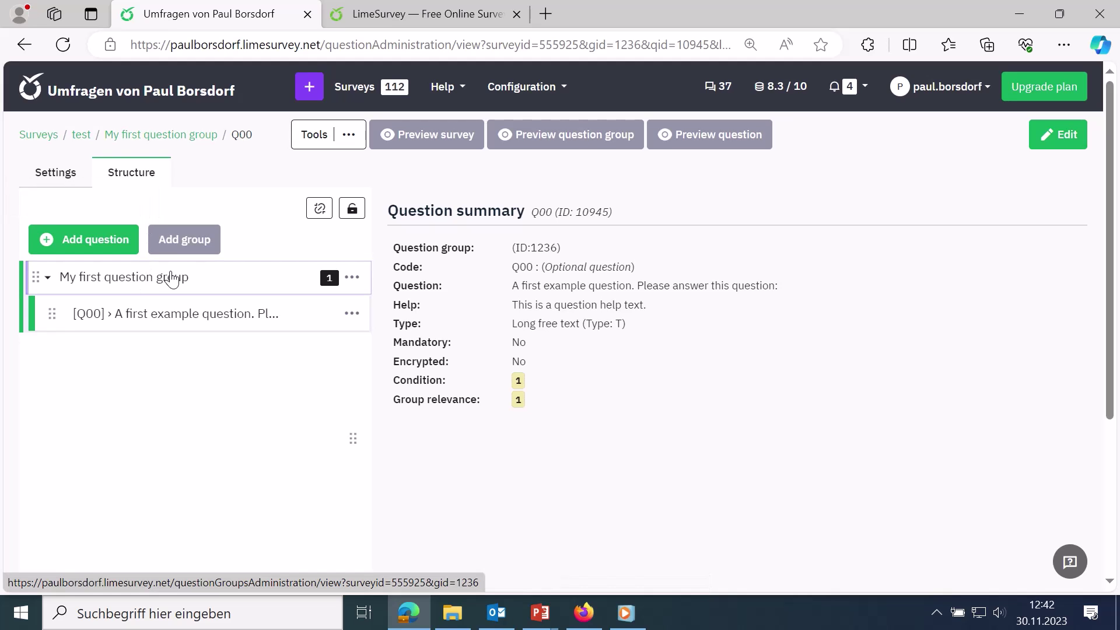
pyautogui.click(155, 322)
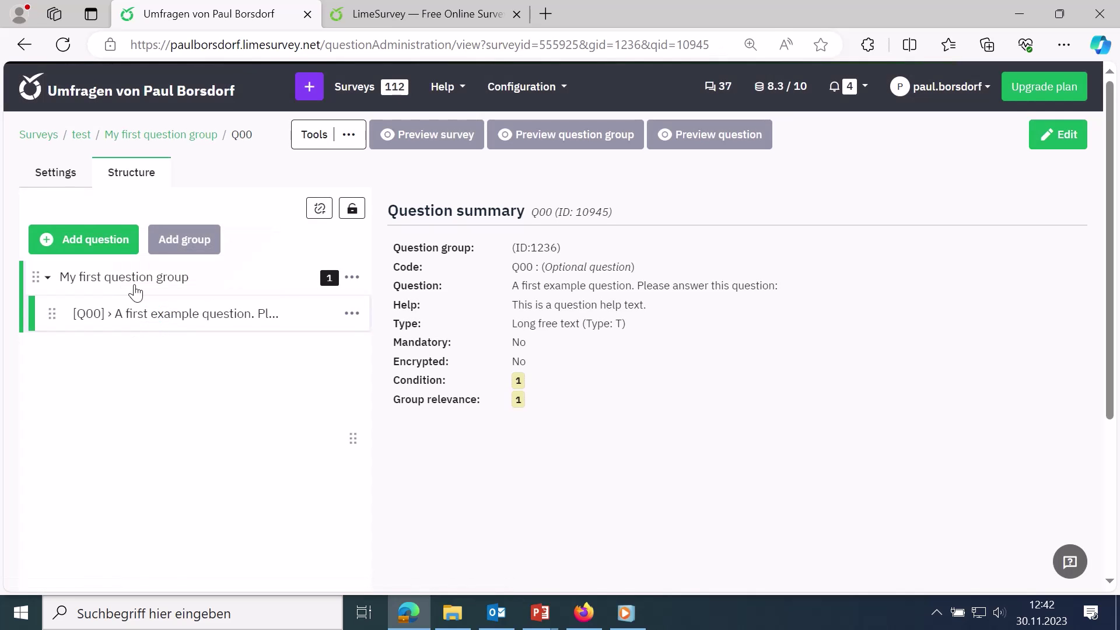
pyautogui.click(136, 287)
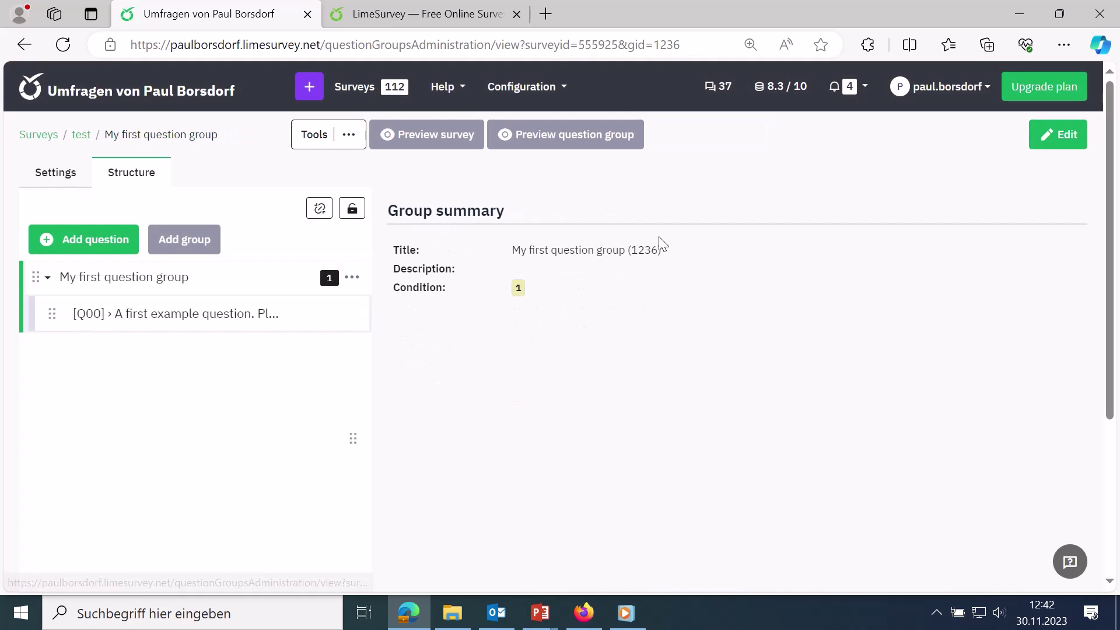
pyautogui.click(1052, 141)
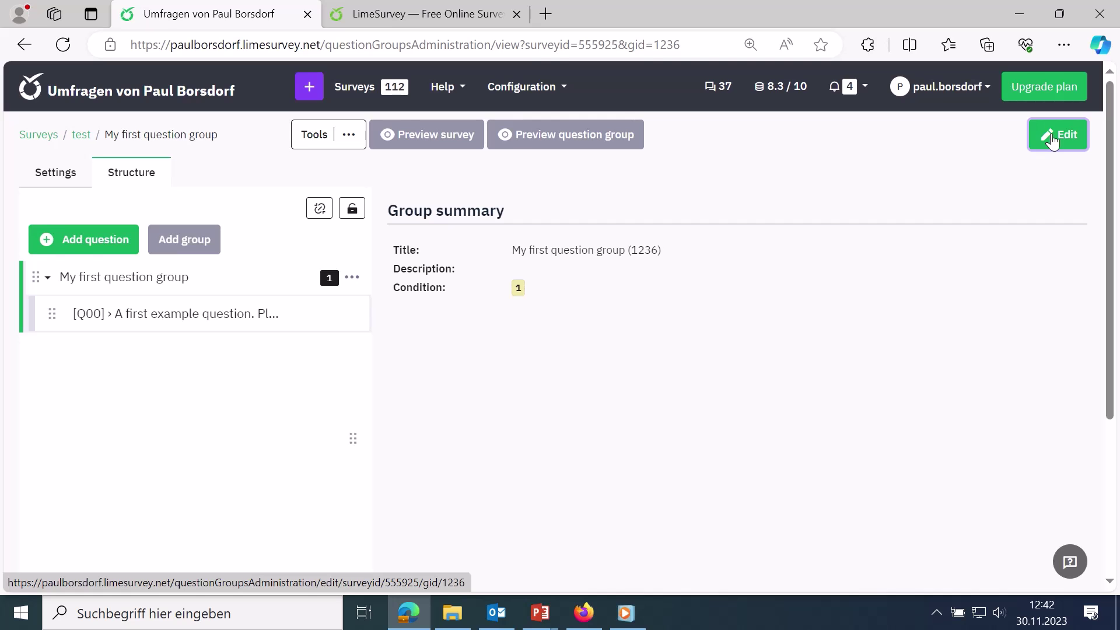
pyautogui.moveTo(525, 320); pyautogui.dragTo(397, 321)
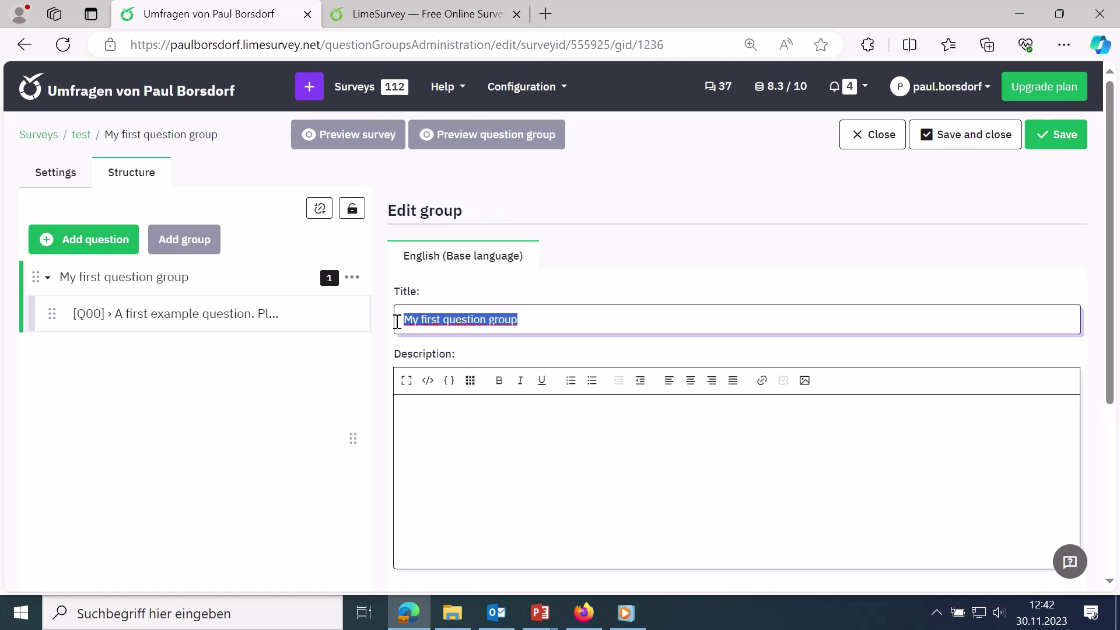
pyautogui.click(239, 315)
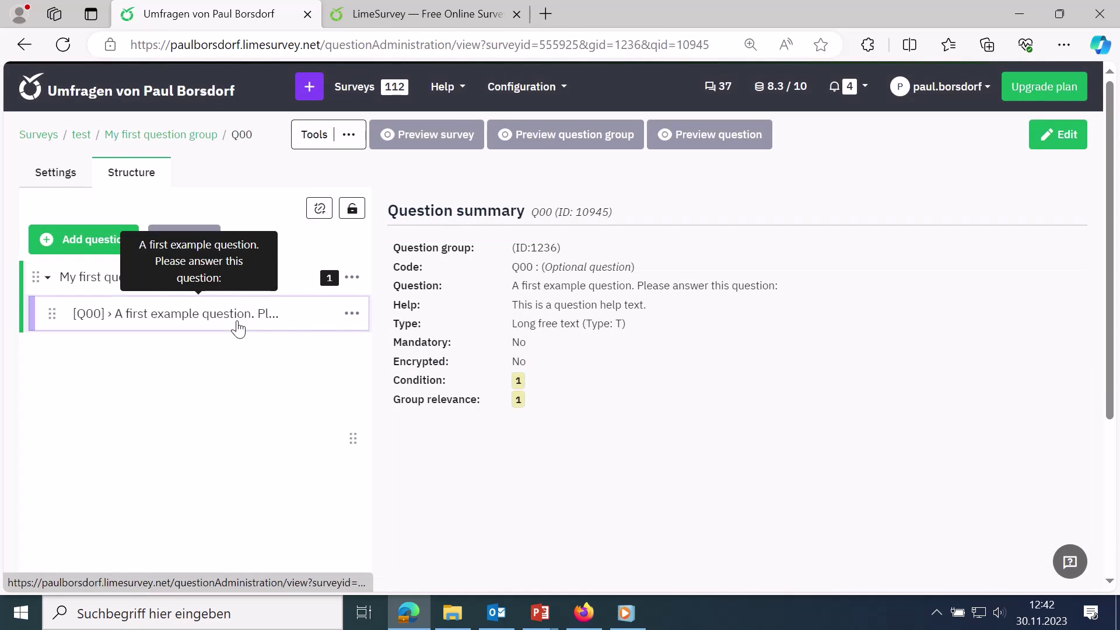
# - Rename the survey's first question group to "Questions about food" and save the group
pyautogui.click(117, 278)
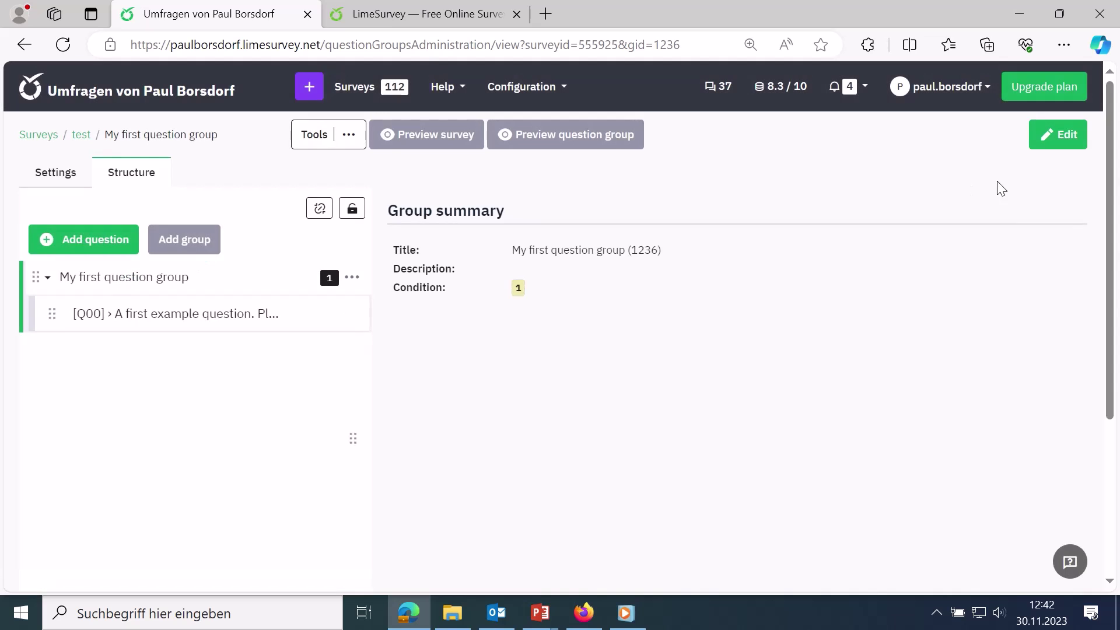
pyautogui.click(1058, 140)
pyautogui.click(544, 322)
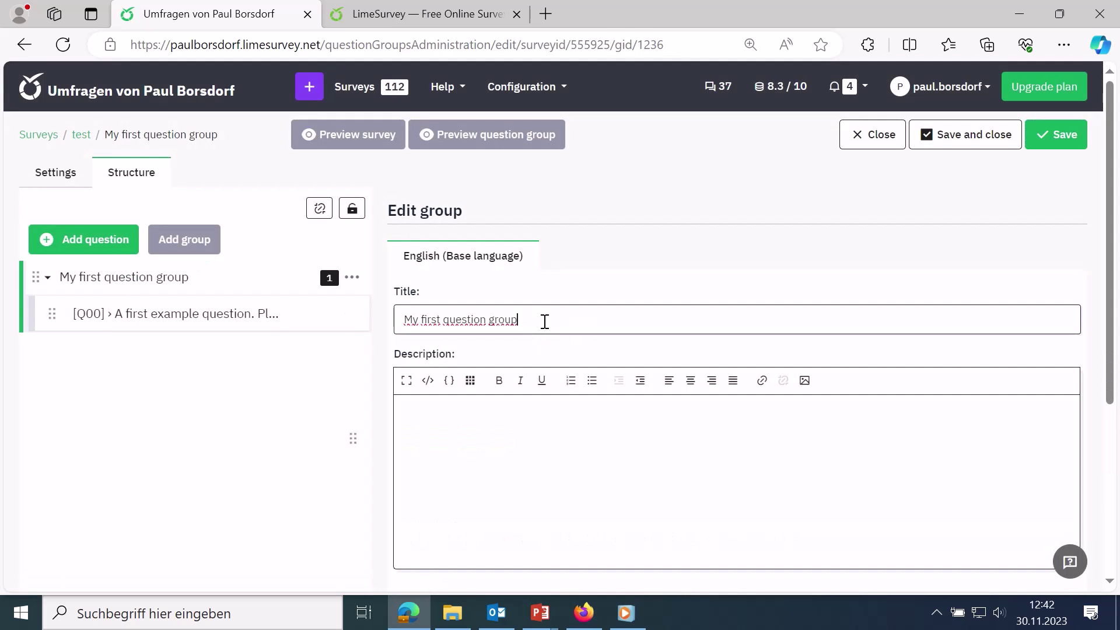
pyautogui.moveTo(544, 322); pyautogui.dragTo(390, 322)
pyautogui.write('Q')
pyautogui.press('BackSpace')
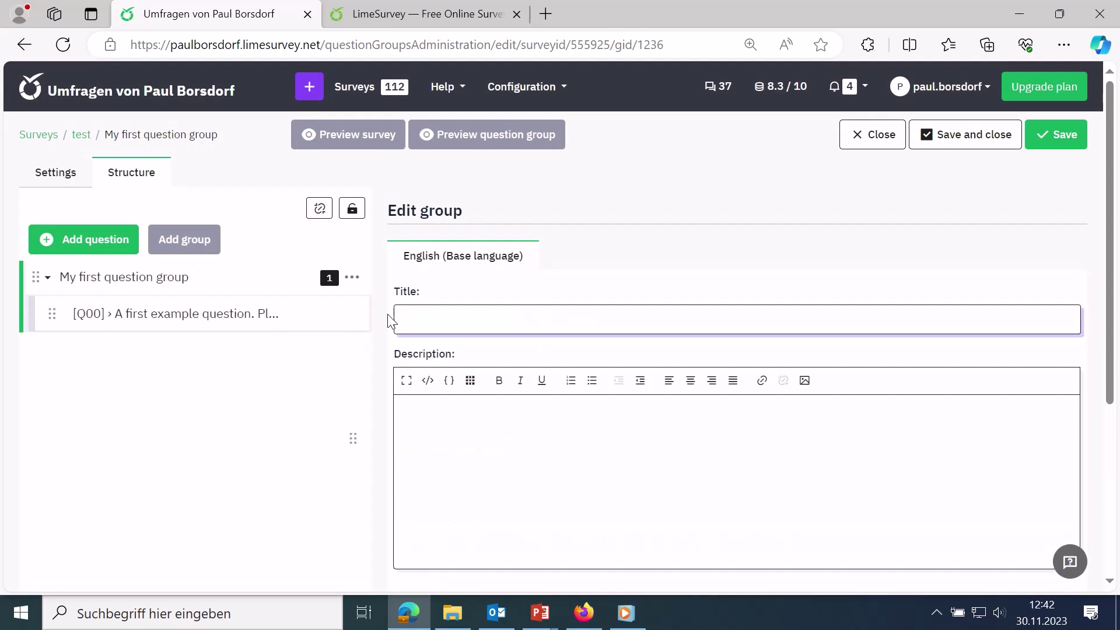
pyautogui.write('Questions a')
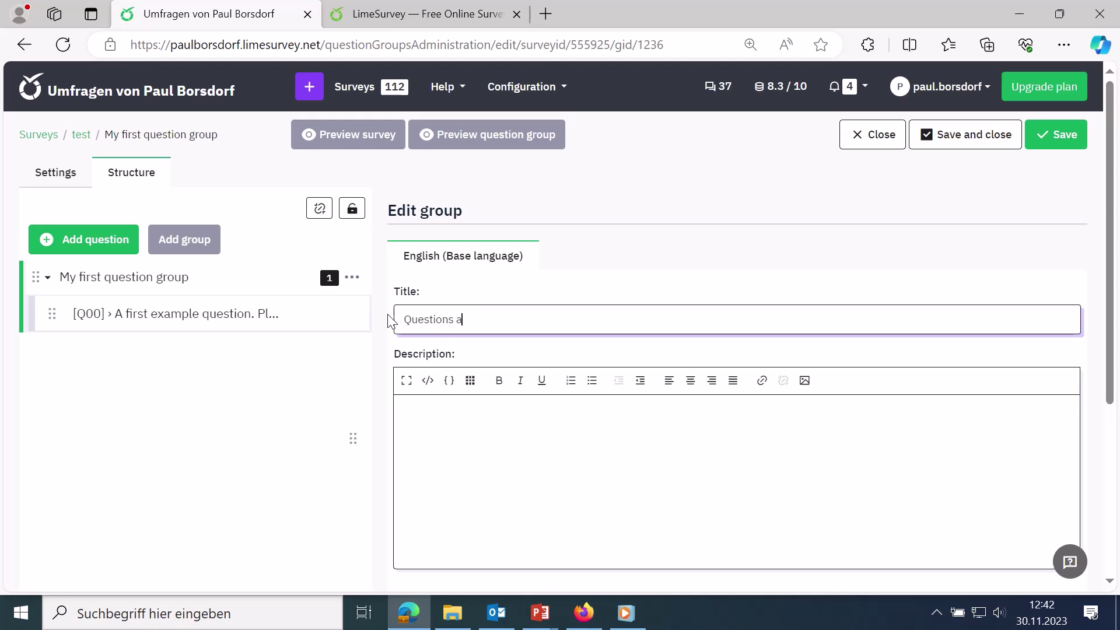
pyautogui.write('bout food')
pyautogui.click(951, 140)
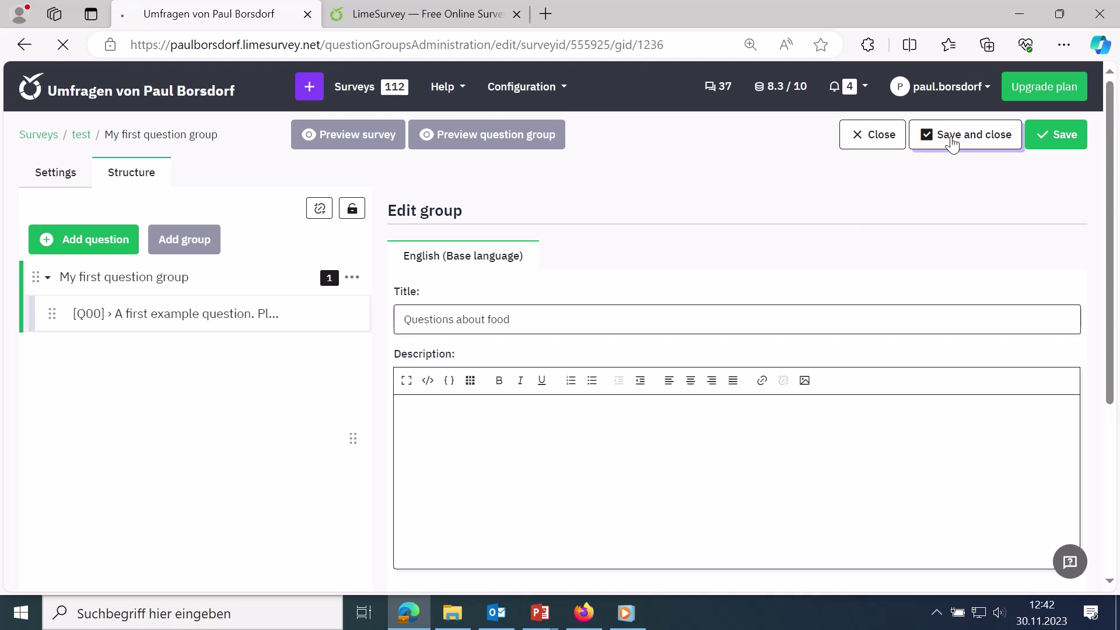
# - Open the example question for editing and replace its text with "Whats your favorite food?"
pyautogui.click(214, 323)
pyautogui.click(1039, 135)
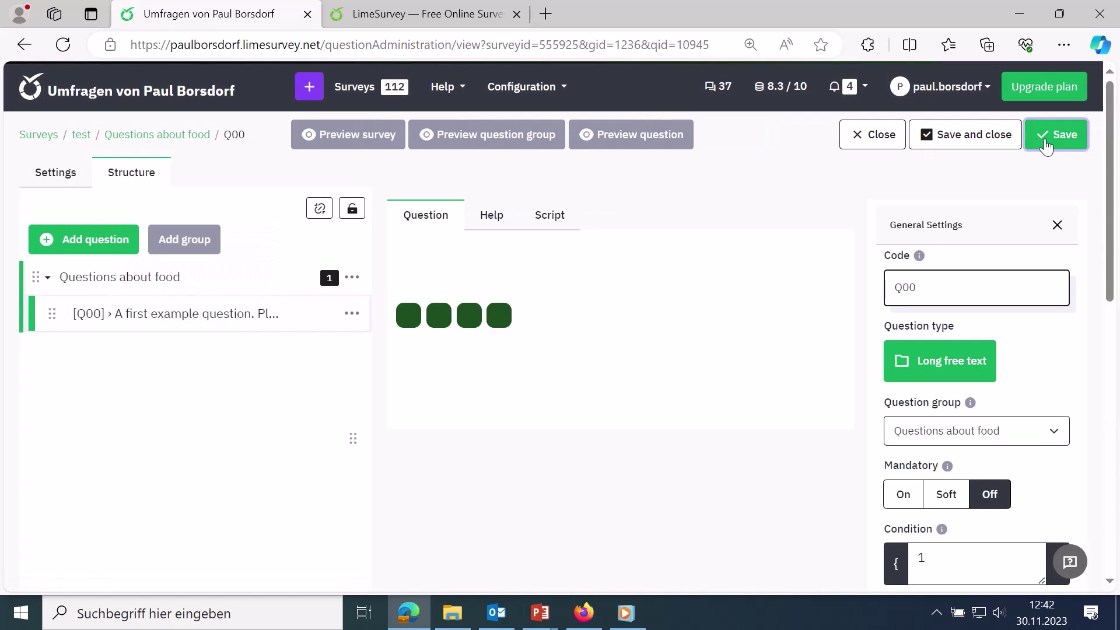
pyautogui.moveTo(676, 292); pyautogui.dragTo(317, 300)
pyautogui.write('Whats')
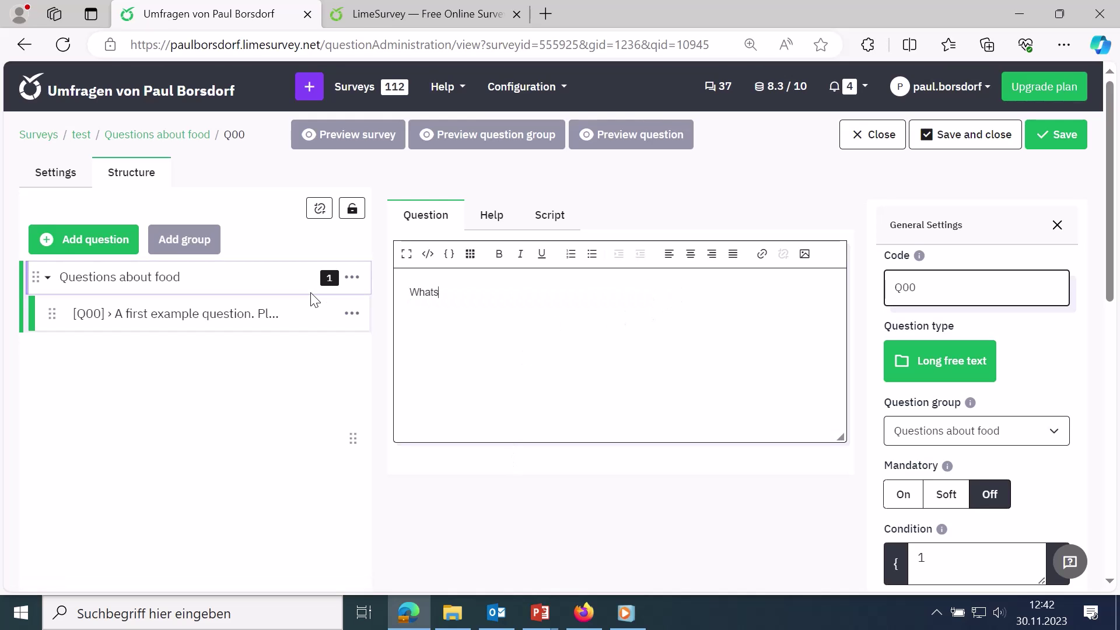
pyautogui.write(' your favorite food?')
# - Delete the sample help text from the favorite food question
pyautogui.click(490, 227)
pyautogui.moveTo(548, 300); pyautogui.dragTo(390, 295)
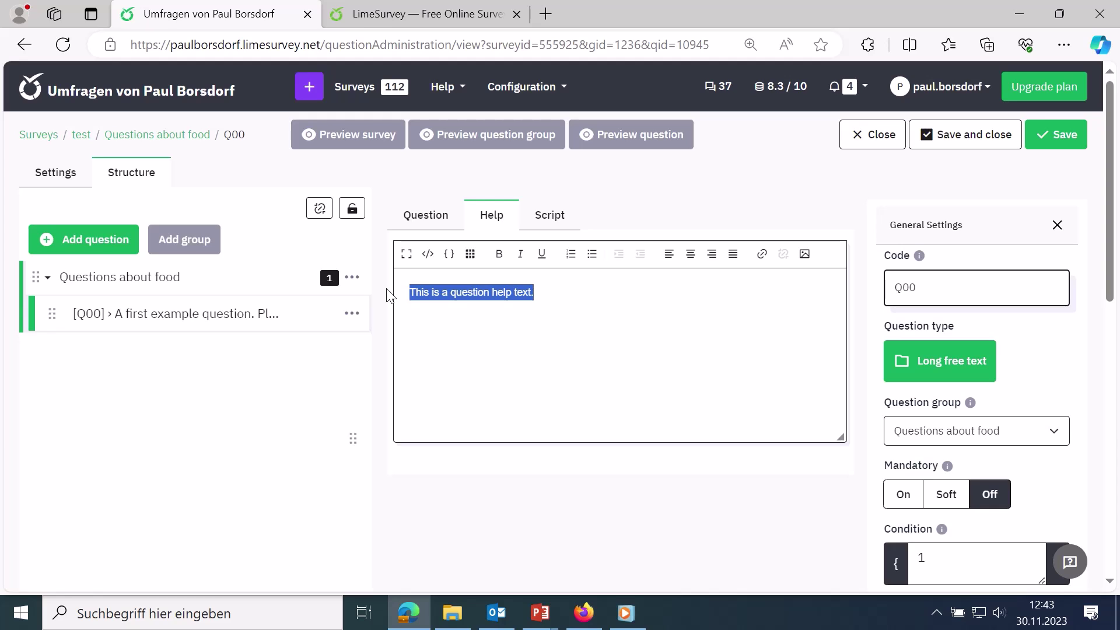
pyautogui.press('Delete')
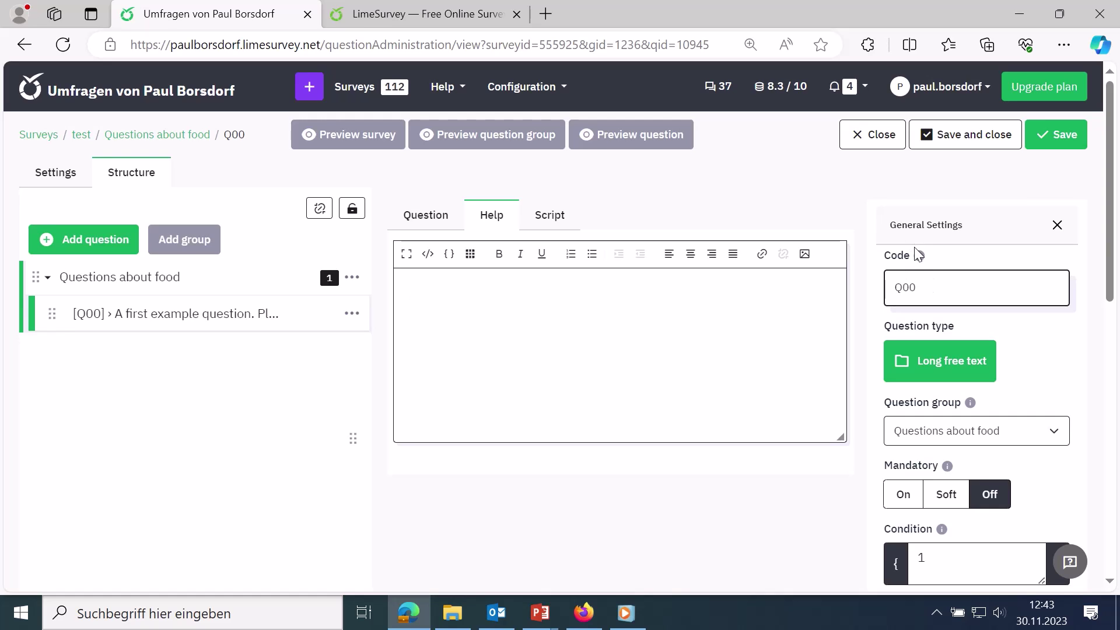
# - Set the code of the favorite food question to Q1
pyautogui.moveTo(915, 255); pyautogui.dragTo(881, 262)
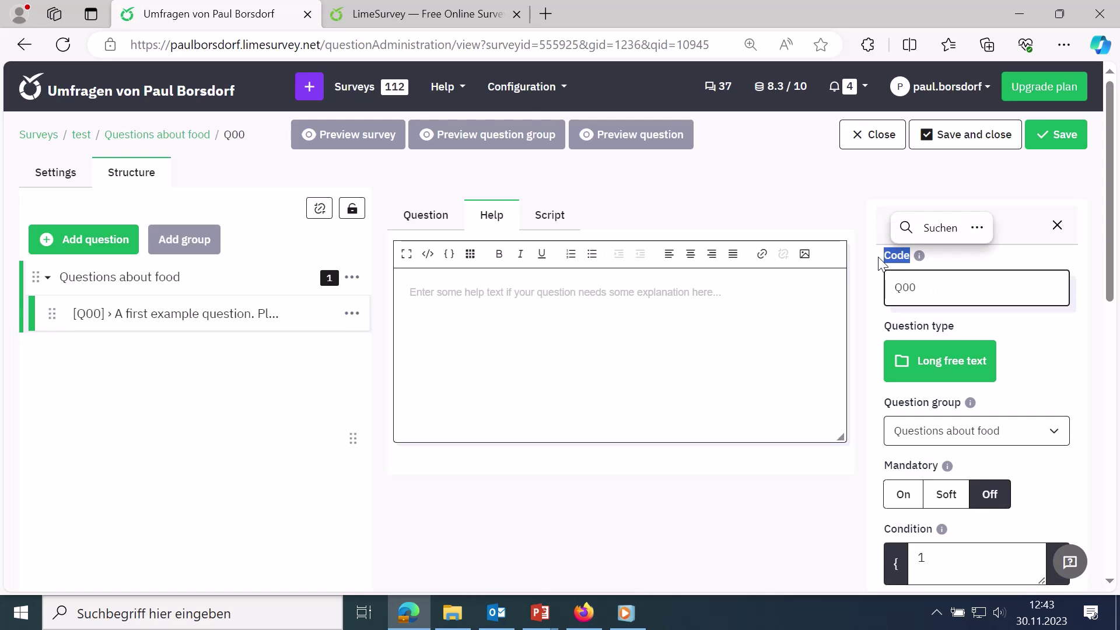
pyautogui.click(932, 291)
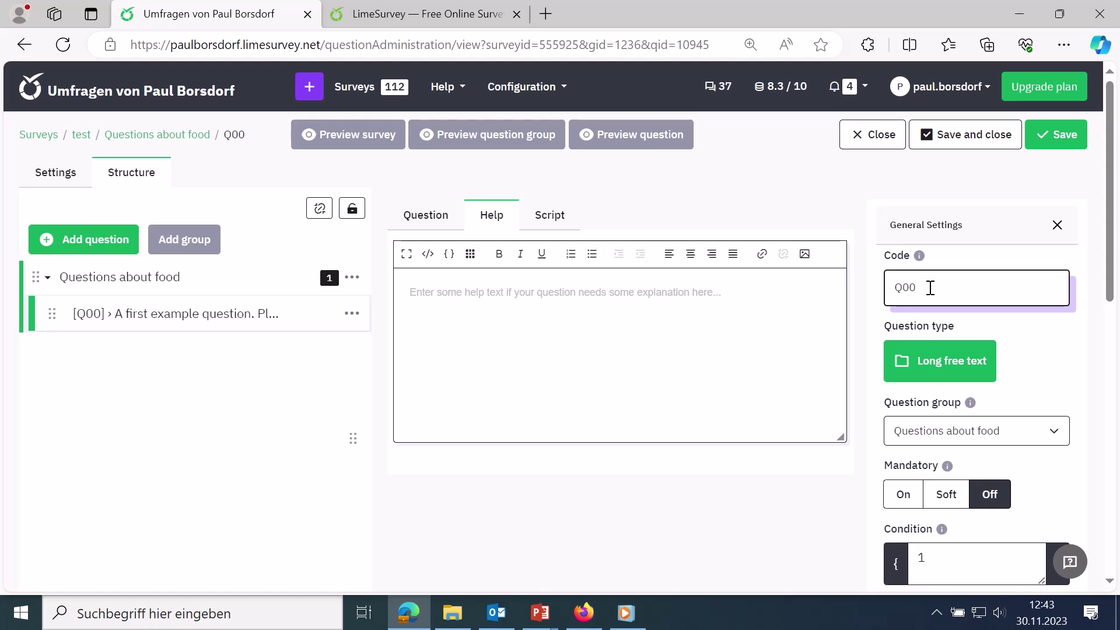
pyautogui.press('BackSpace')
pyautogui.press('BackSpace')
pyautogui.write('1')
pyautogui.moveTo(930, 288); pyautogui.dragTo(889, 287)
# - Open the question type selection for the favorite food question and examine the List (radio), free text and Multiple choice previews
pyautogui.moveTo(960, 326); pyautogui.dragTo(885, 330)
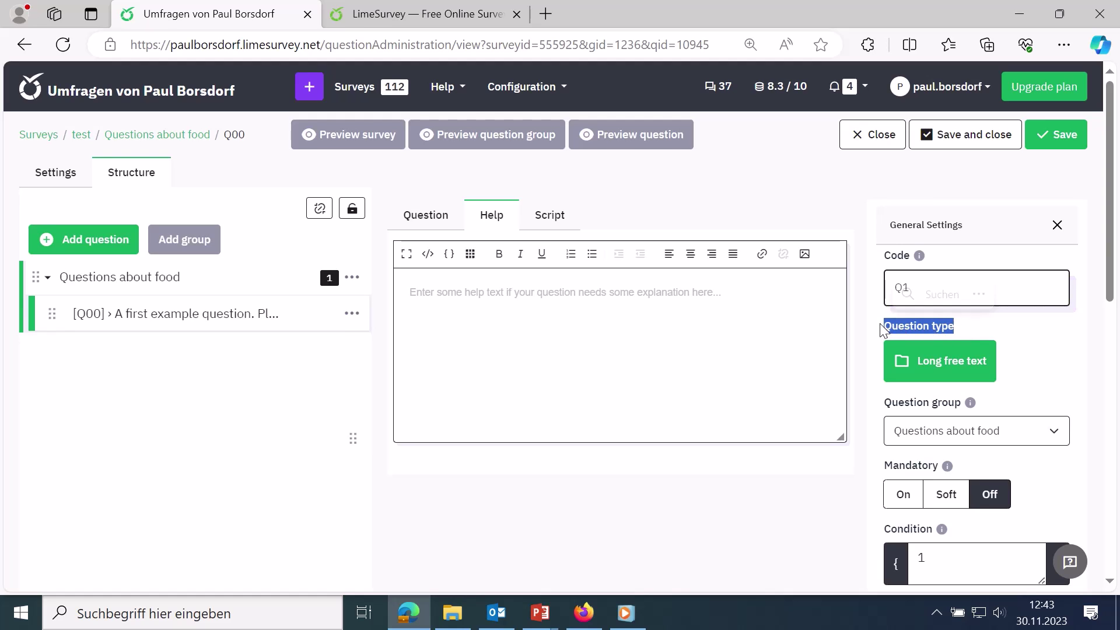
pyautogui.click(951, 378)
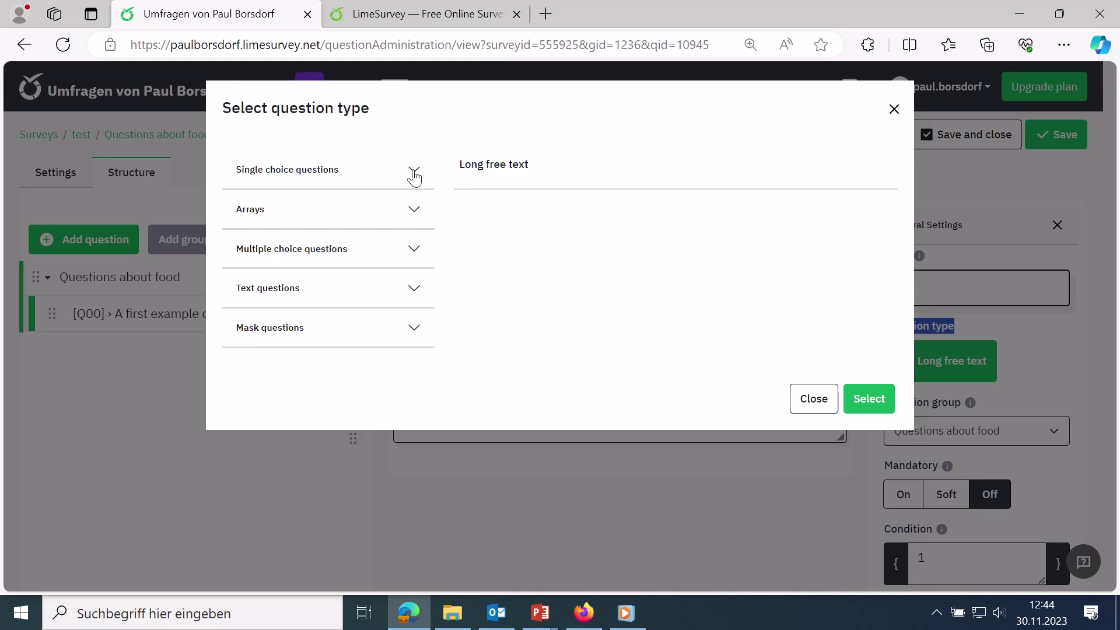
pyautogui.click(414, 175)
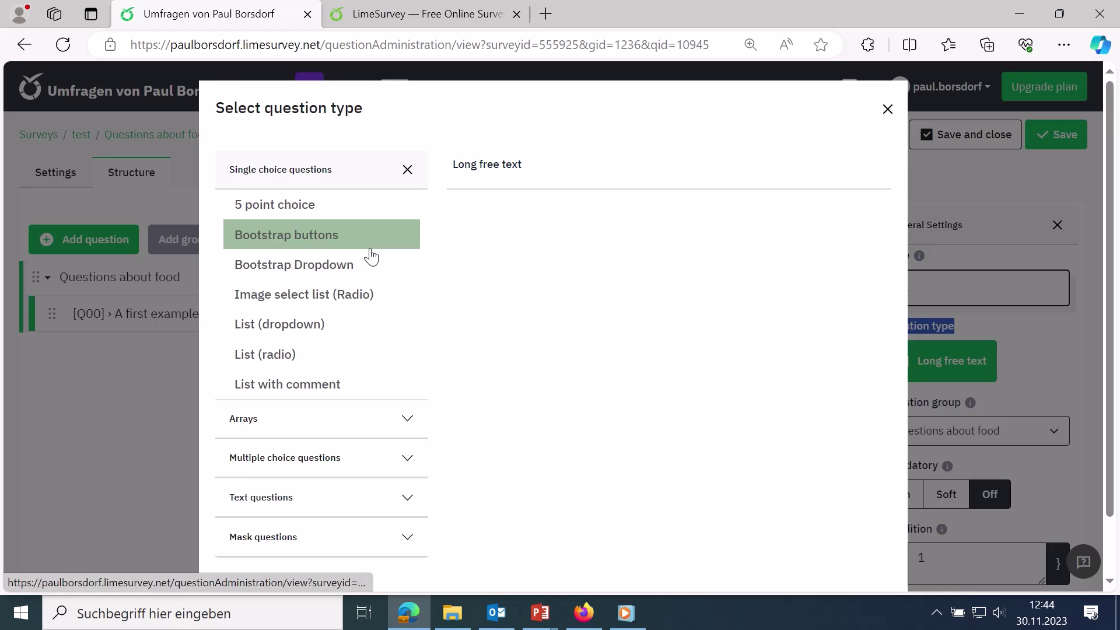
pyautogui.click(333, 360)
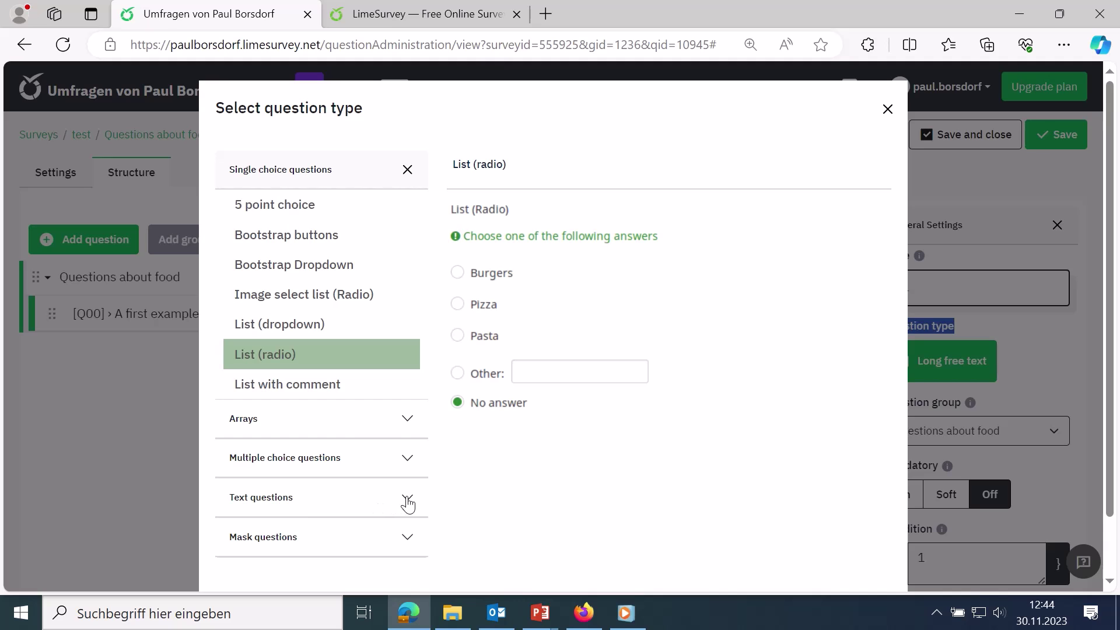
pyautogui.click(409, 499)
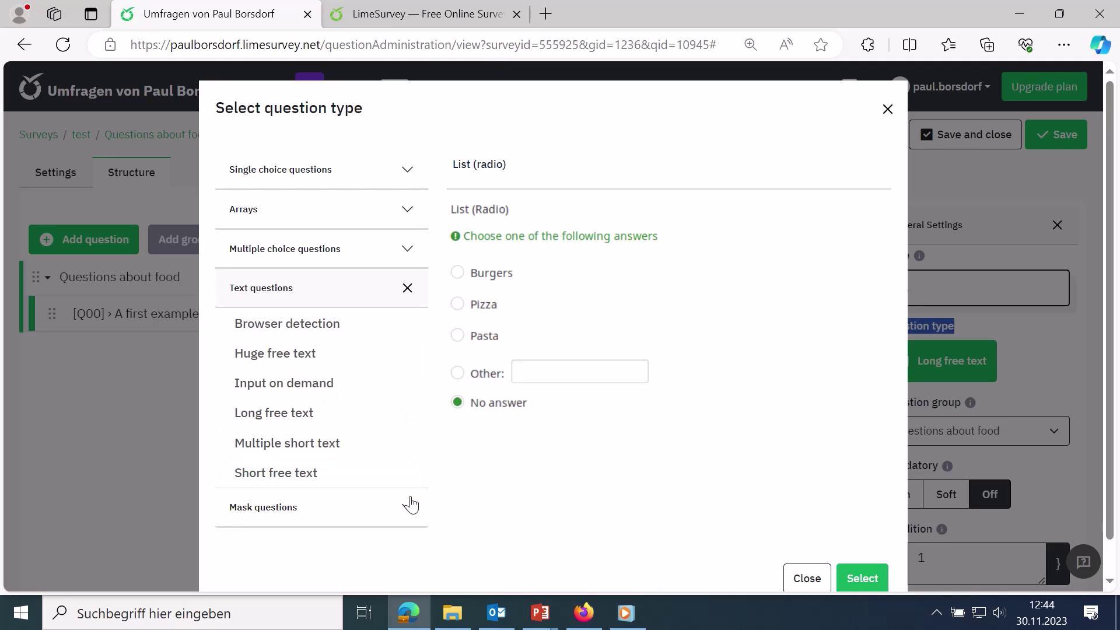
pyautogui.click(345, 431)
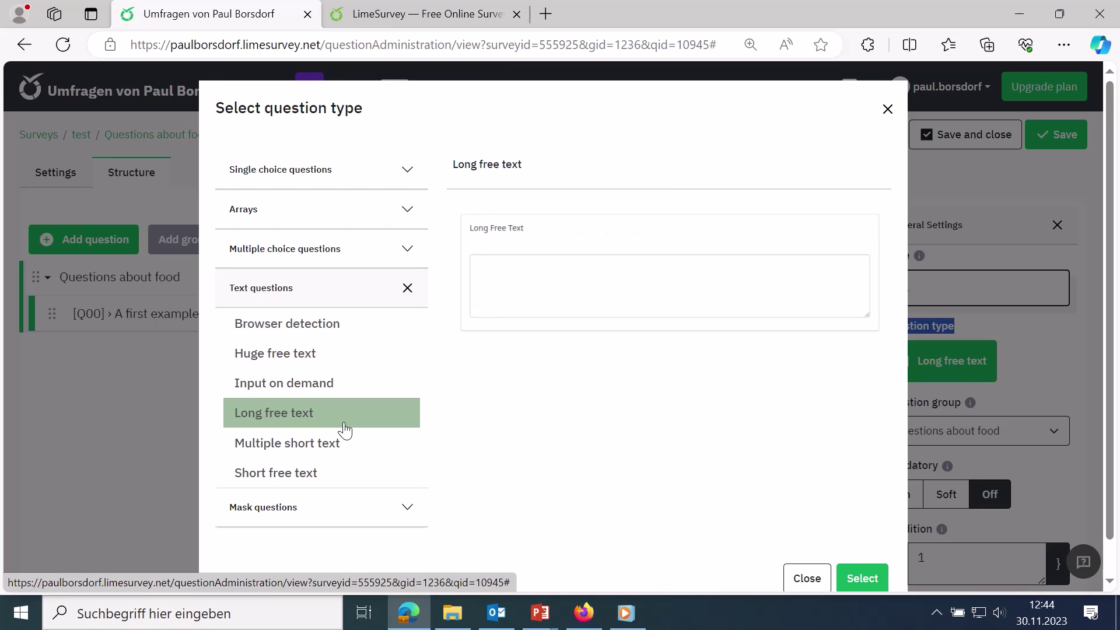
pyautogui.click(349, 477)
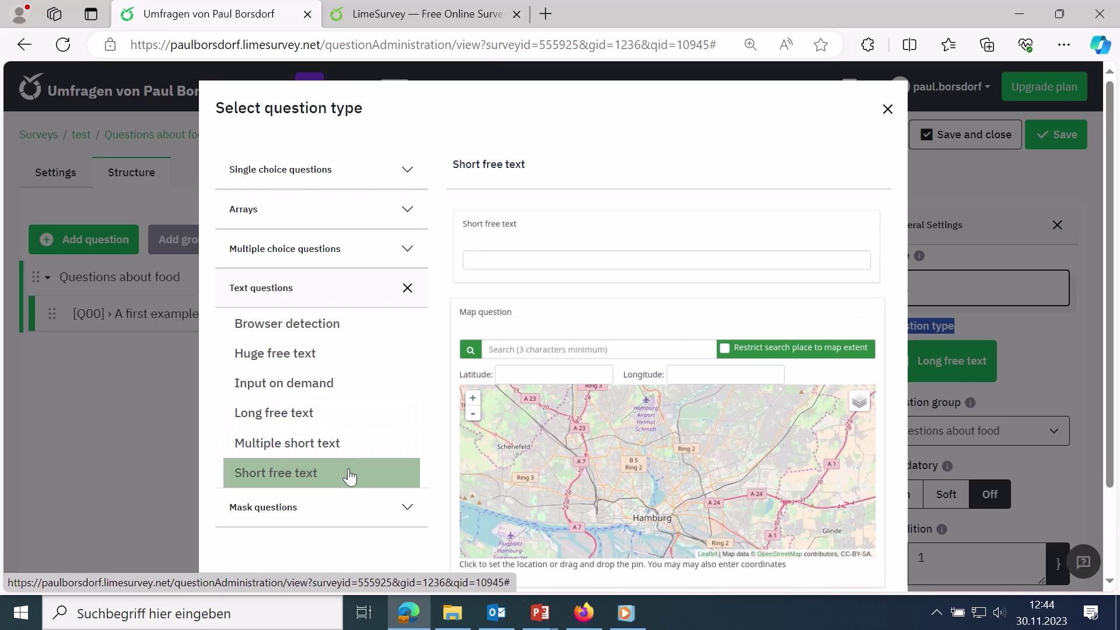
pyautogui.click(330, 368)
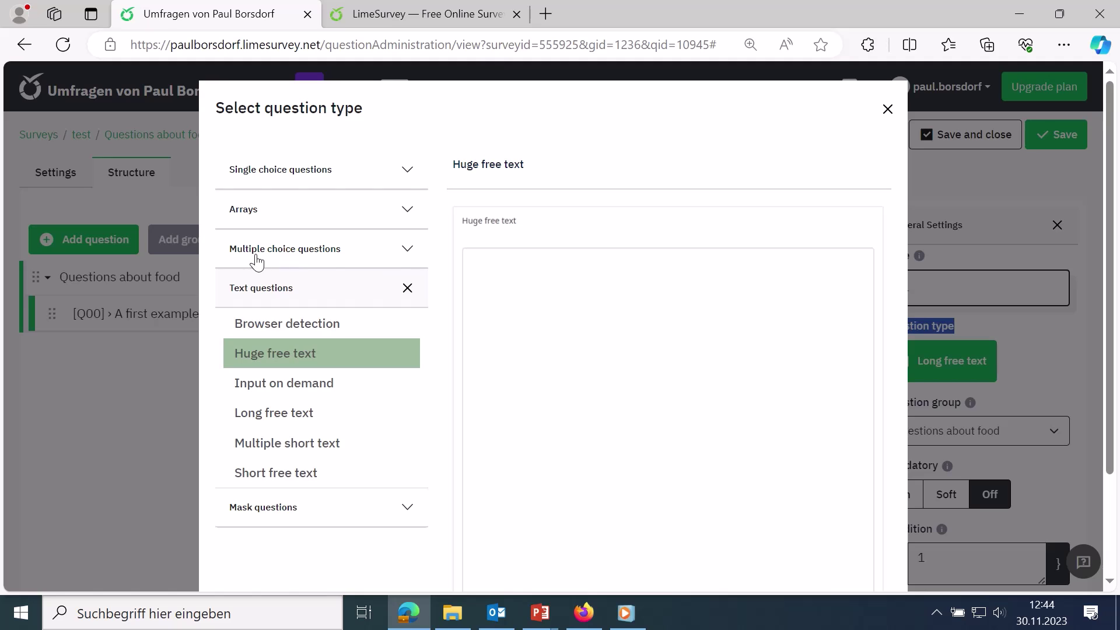
pyautogui.click(407, 252)
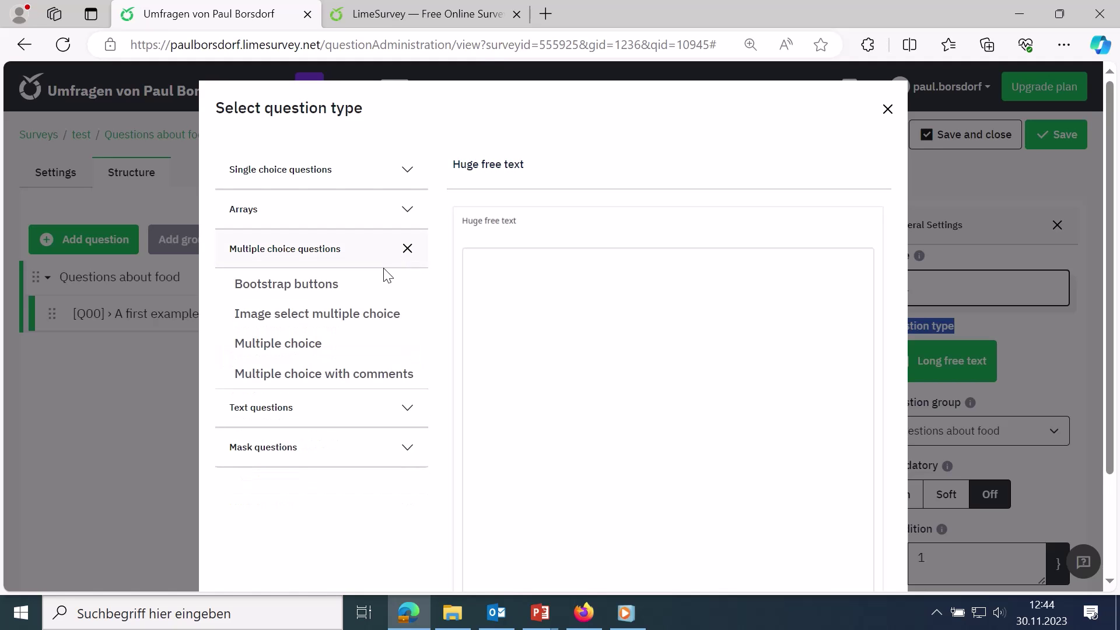
pyautogui.click(325, 348)
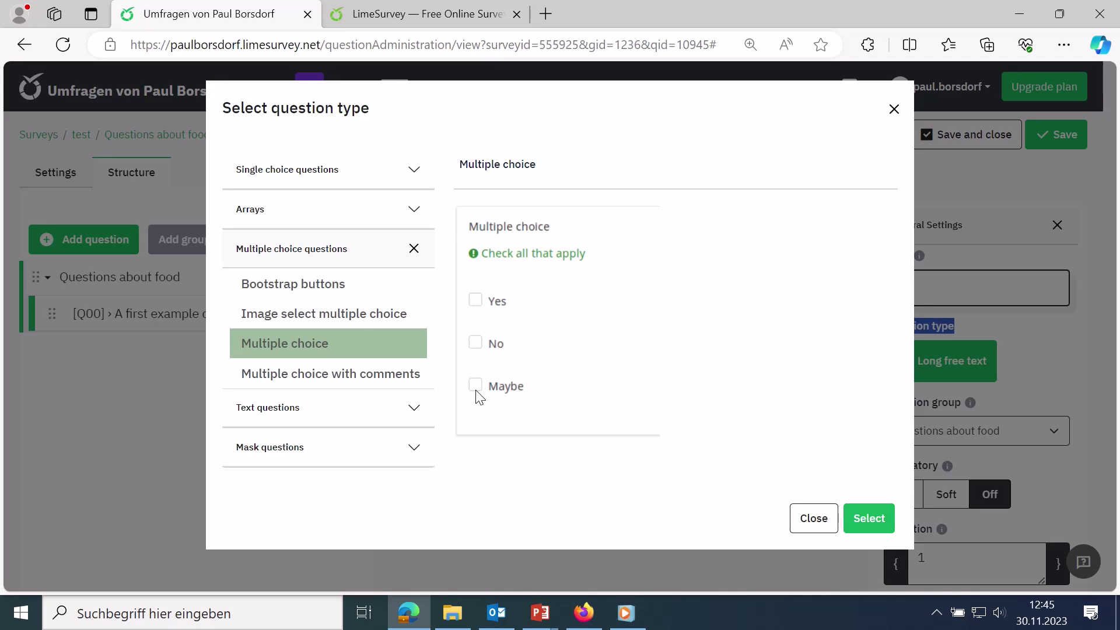
# - Examine the available mask question types and the previews of Array, Array (5 point choice) and Array (10 point choice)
pyautogui.click(414, 448)
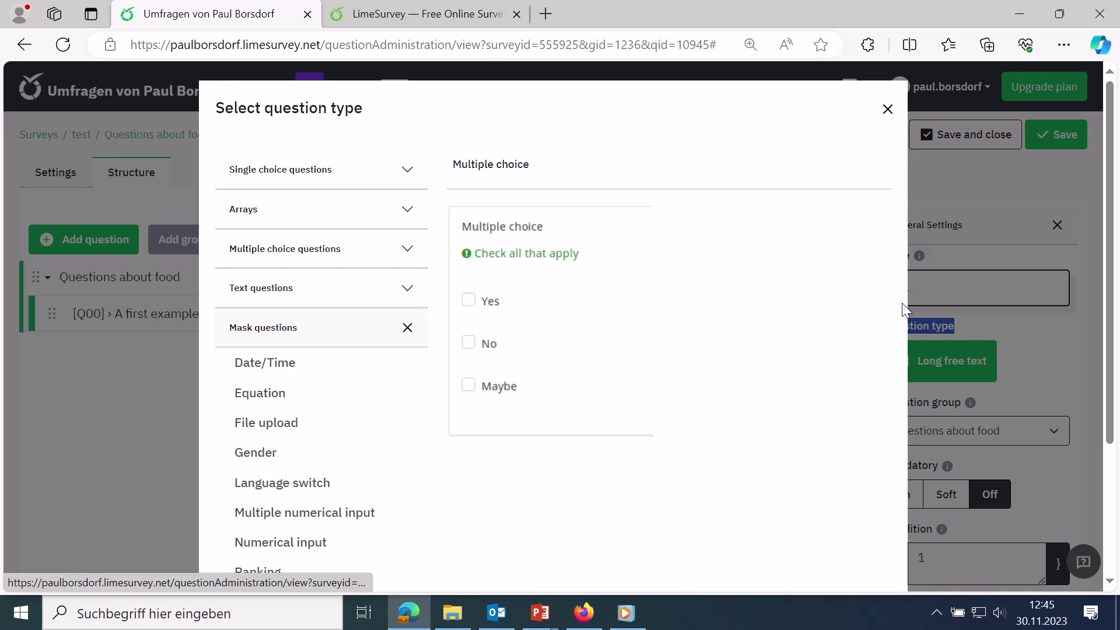
pyautogui.scroll(-2, 1114, 221)
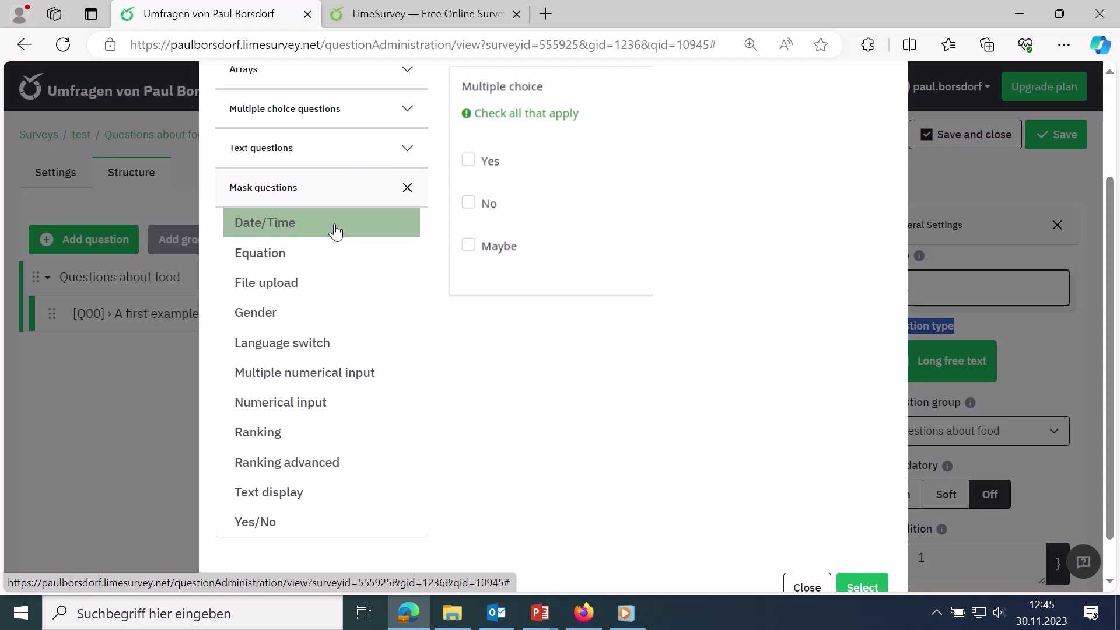
pyautogui.click(407, 187)
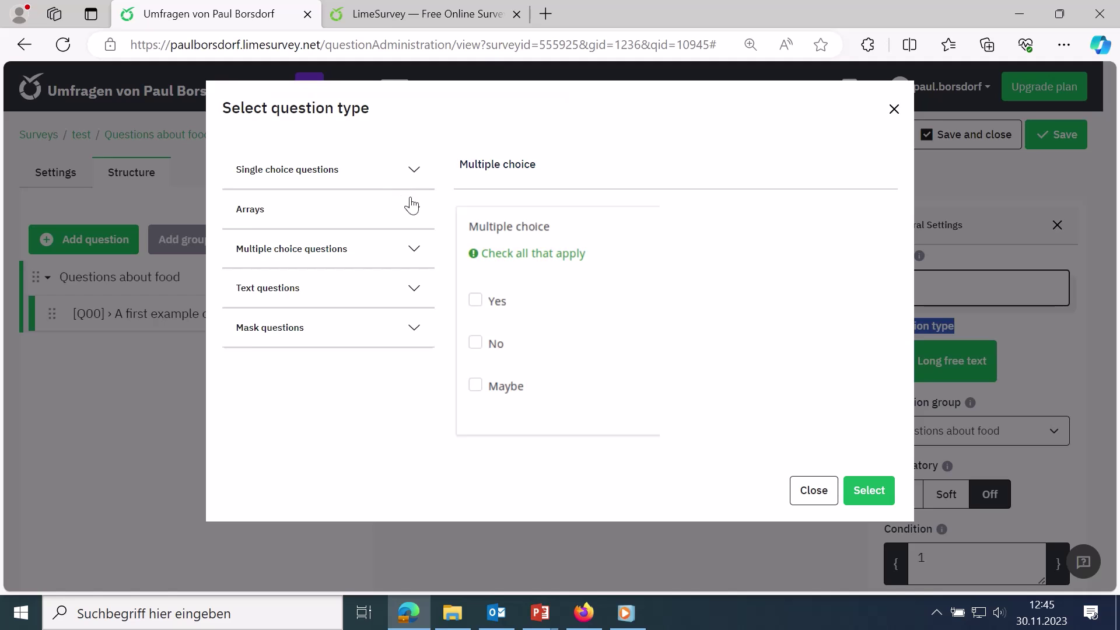
pyautogui.click(412, 210)
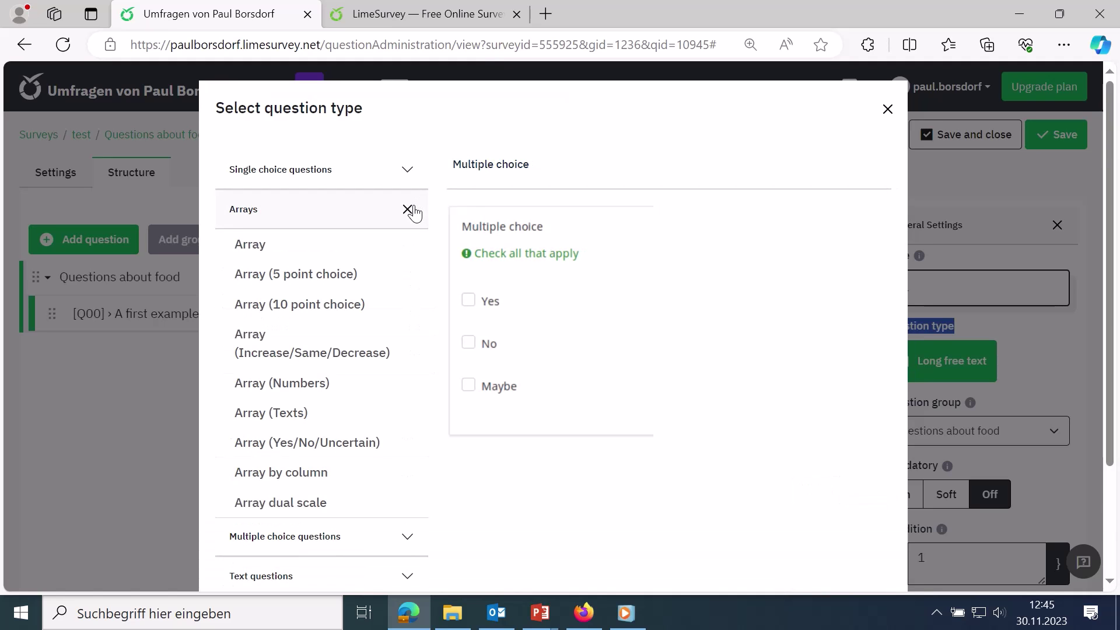
pyautogui.click(395, 250)
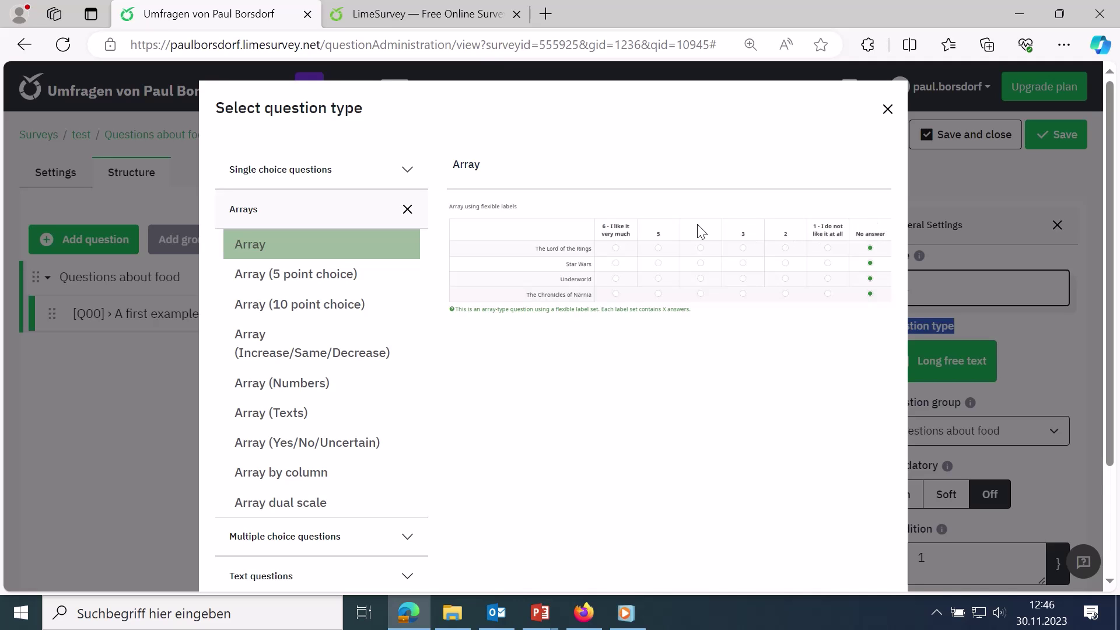
pyautogui.click(336, 280)
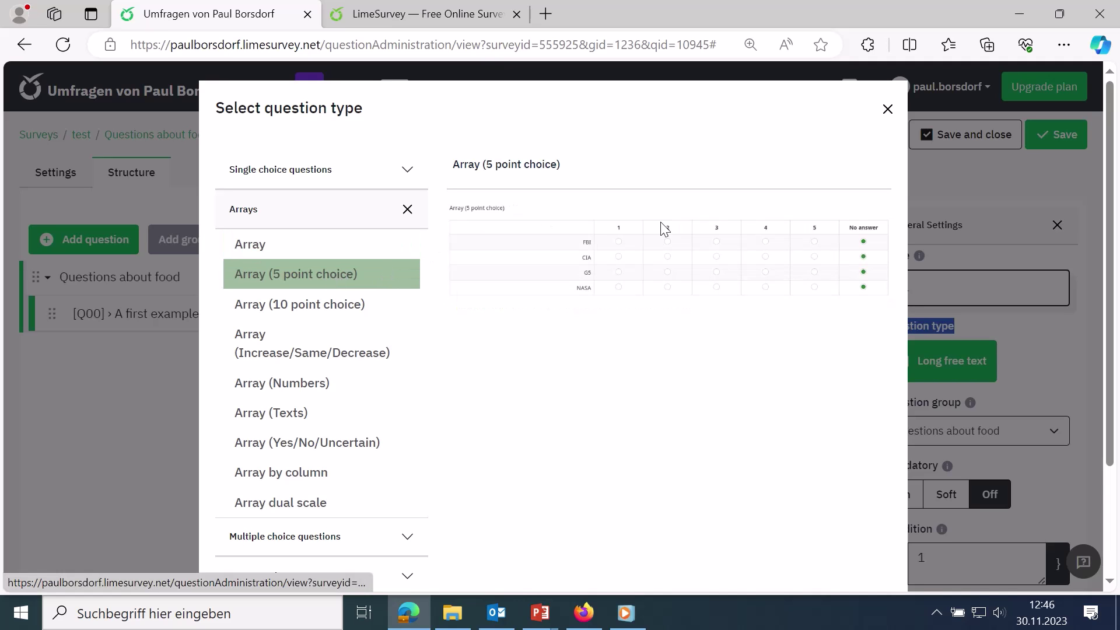
pyautogui.click(336, 304)
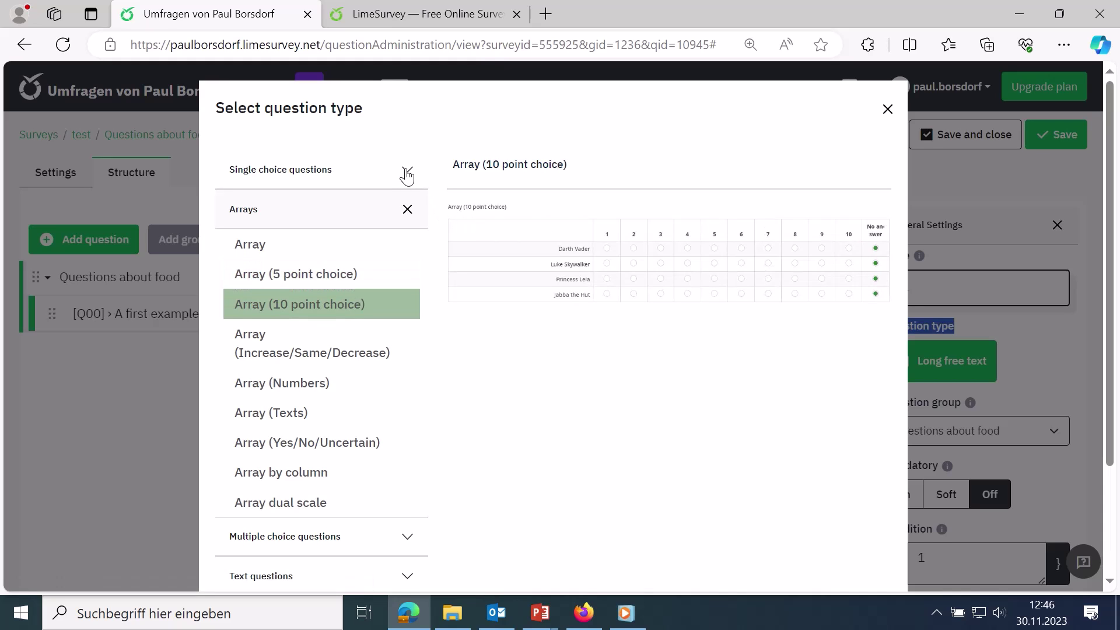
# - Set the favorite food question's type to the single choice List (radio)
pyautogui.click(407, 172)
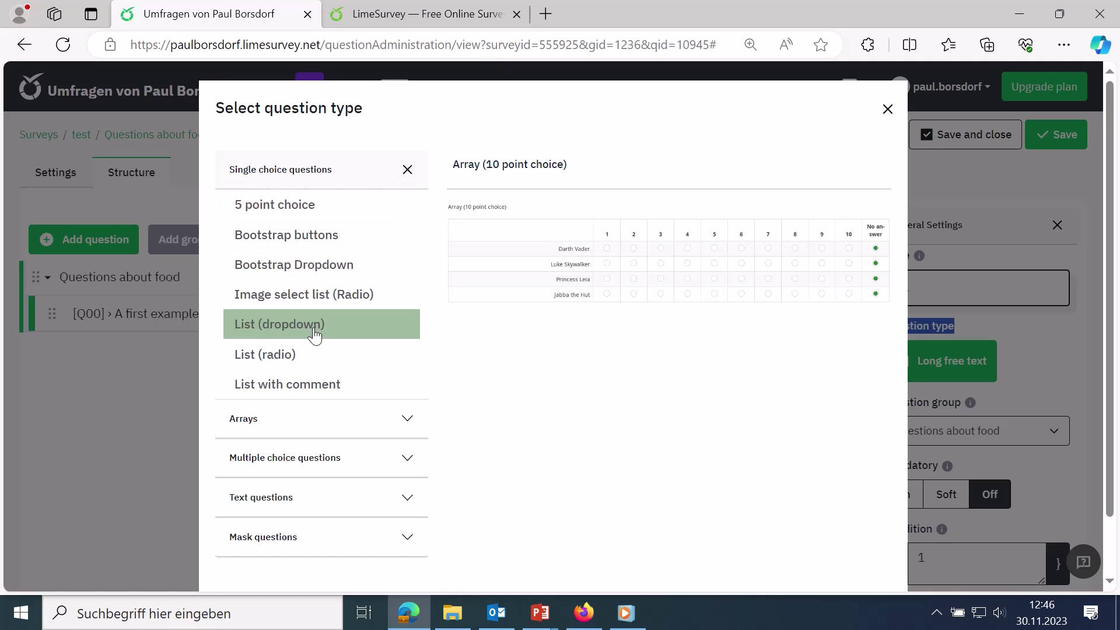
pyautogui.click(312, 361)
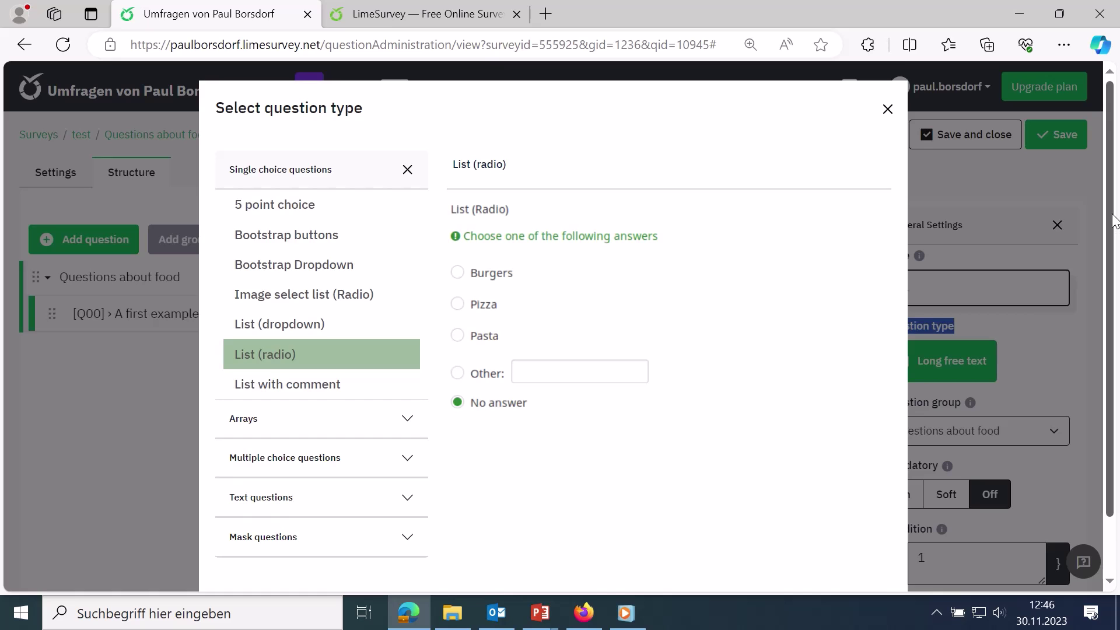
pyautogui.scroll(-1, 1114, 221)
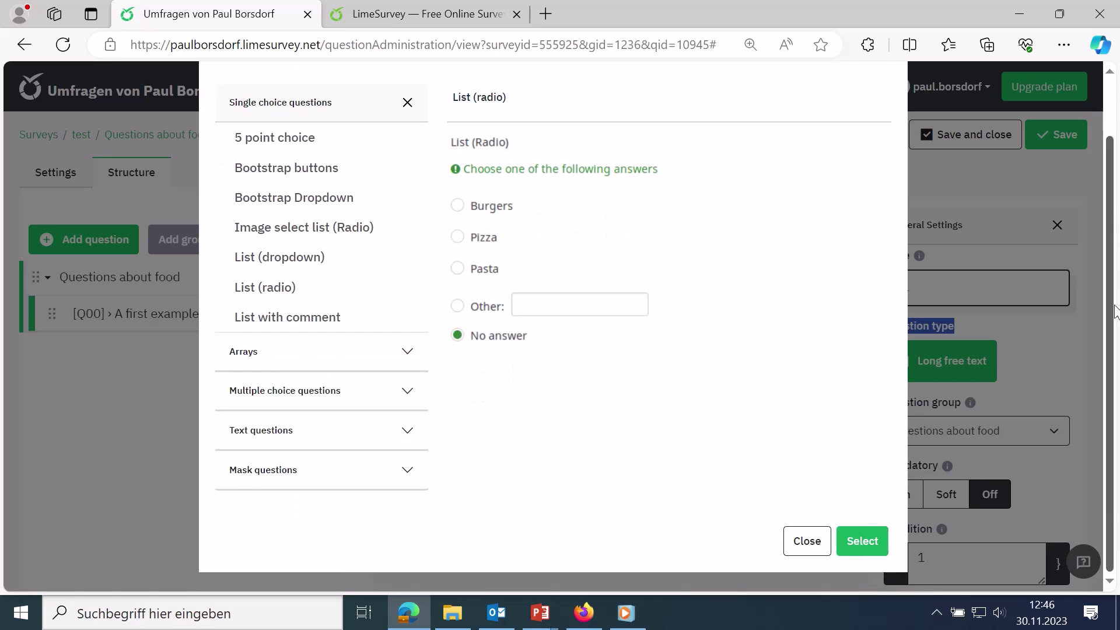
pyautogui.click(858, 542)
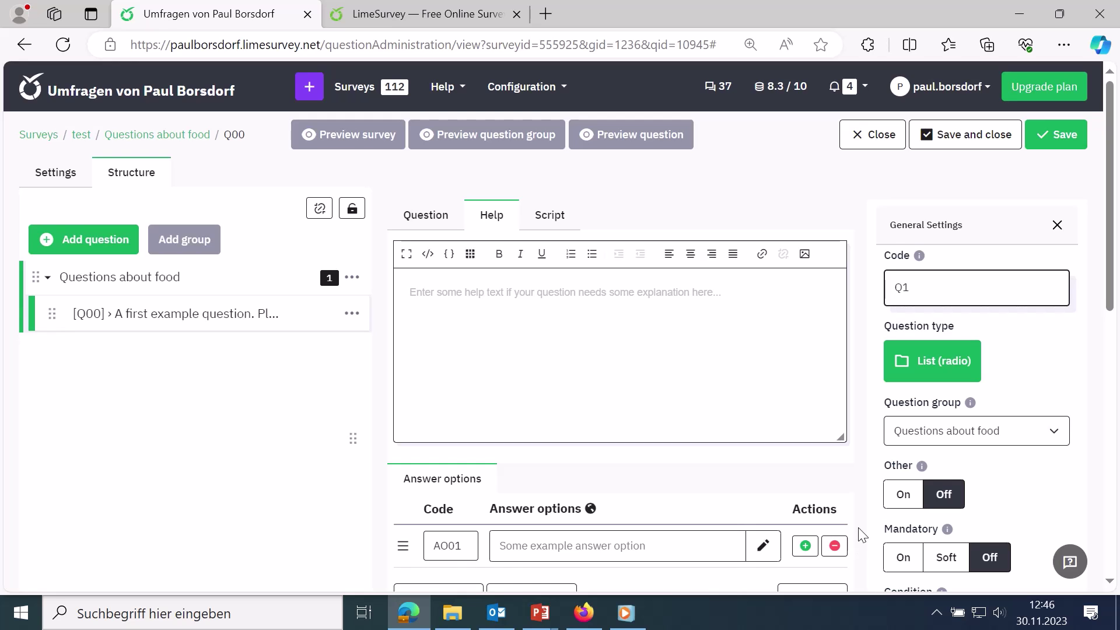
# - Return to the favorite food question's text and define its first answer option with code 1 and text Pasta
pyautogui.scroll(-2, 1110, 243)
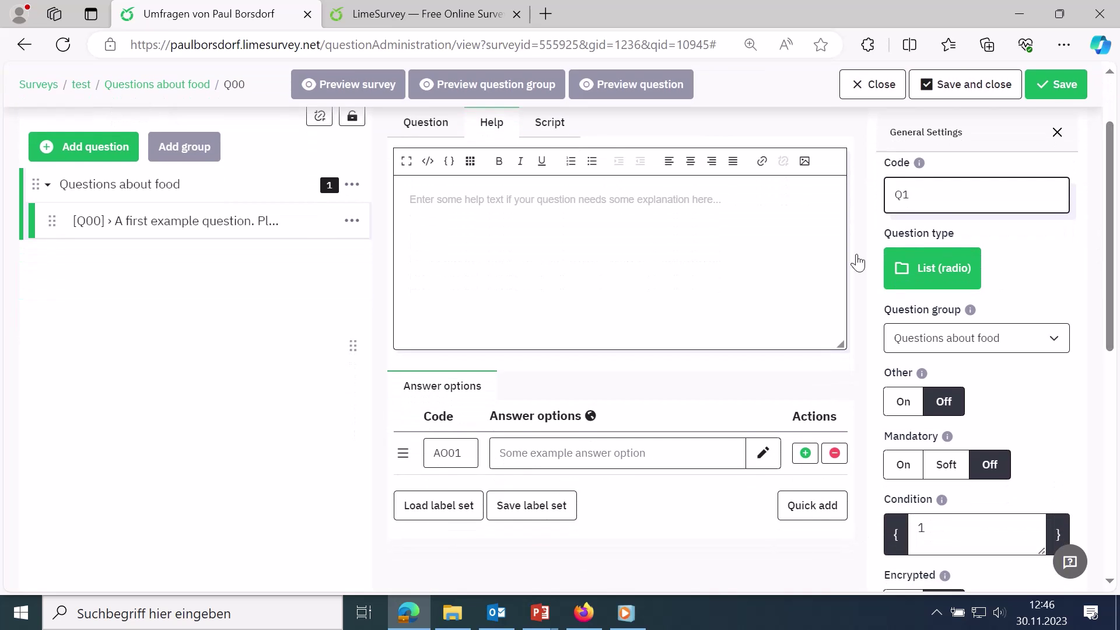
pyautogui.click(581, 212)
pyautogui.click(426, 122)
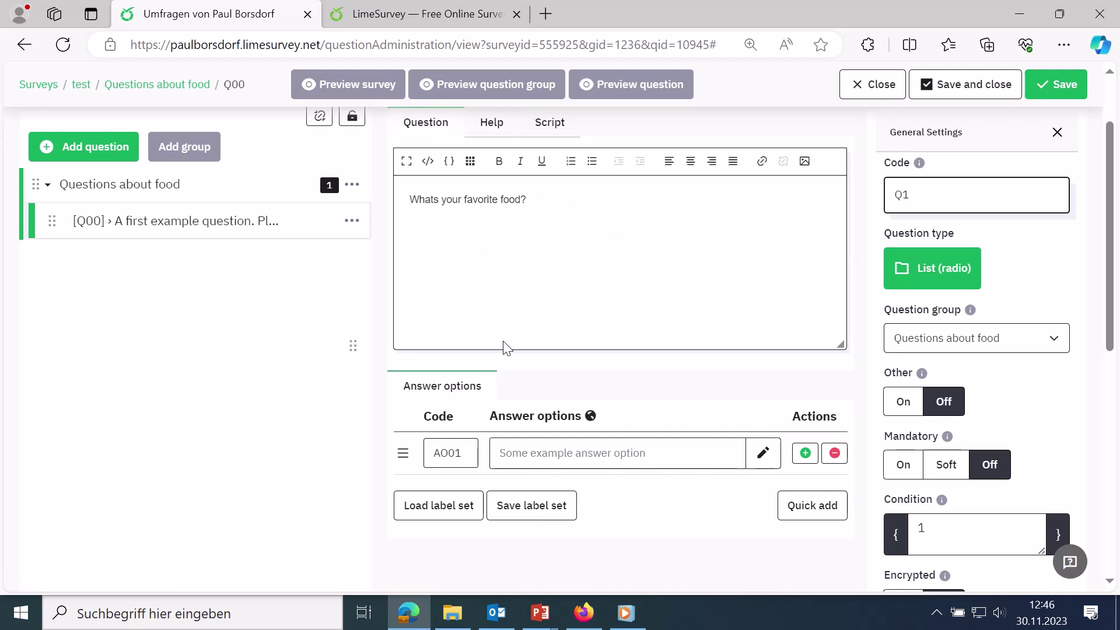
pyautogui.doubleClick(435, 453)
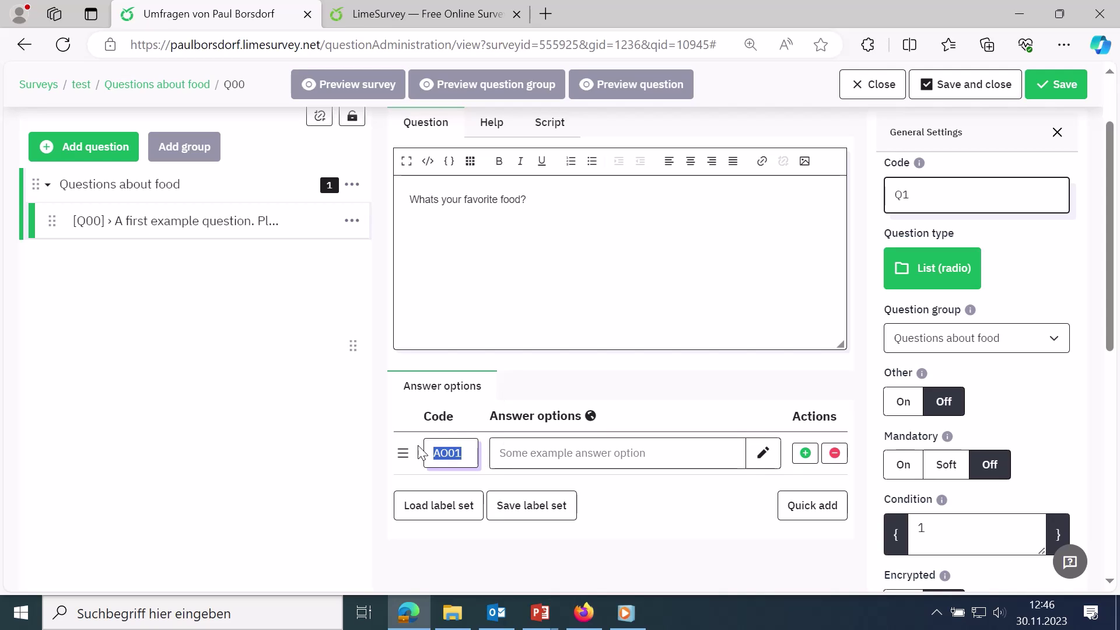
pyautogui.write('1')
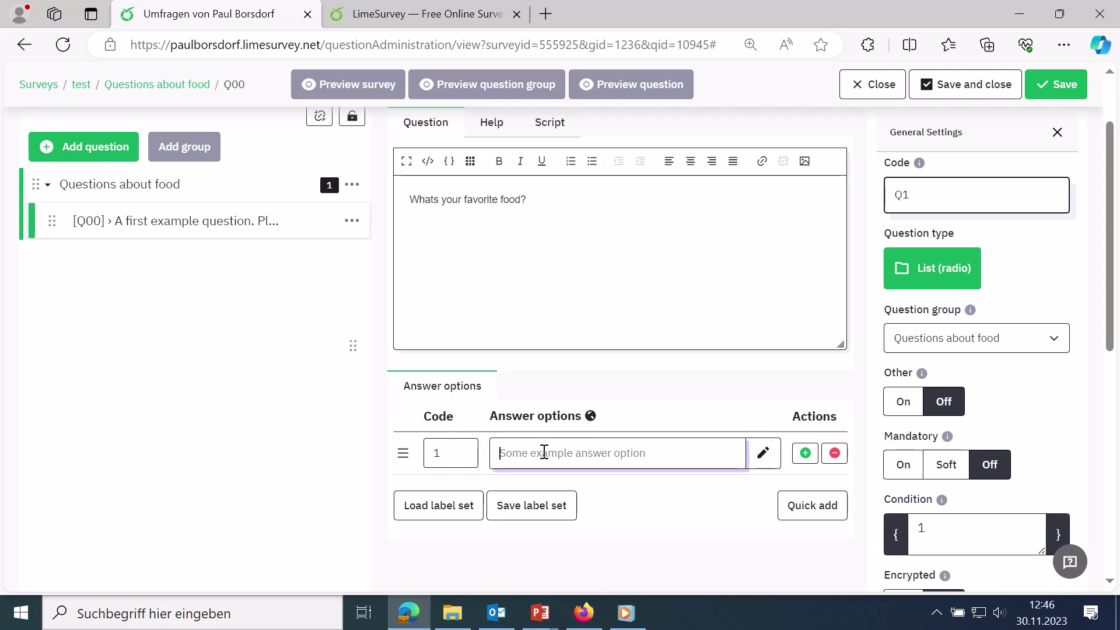
pyautogui.write('Pasta')
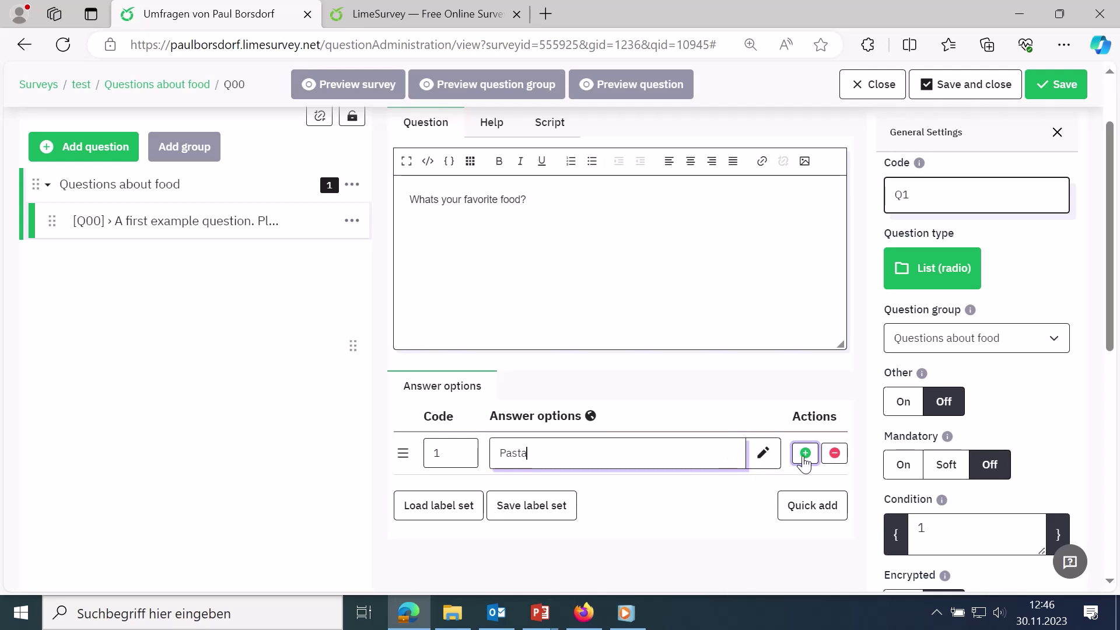
# - Add Pizza and Burgers as the second and third answer options, and save the question
pyautogui.click(805, 453)
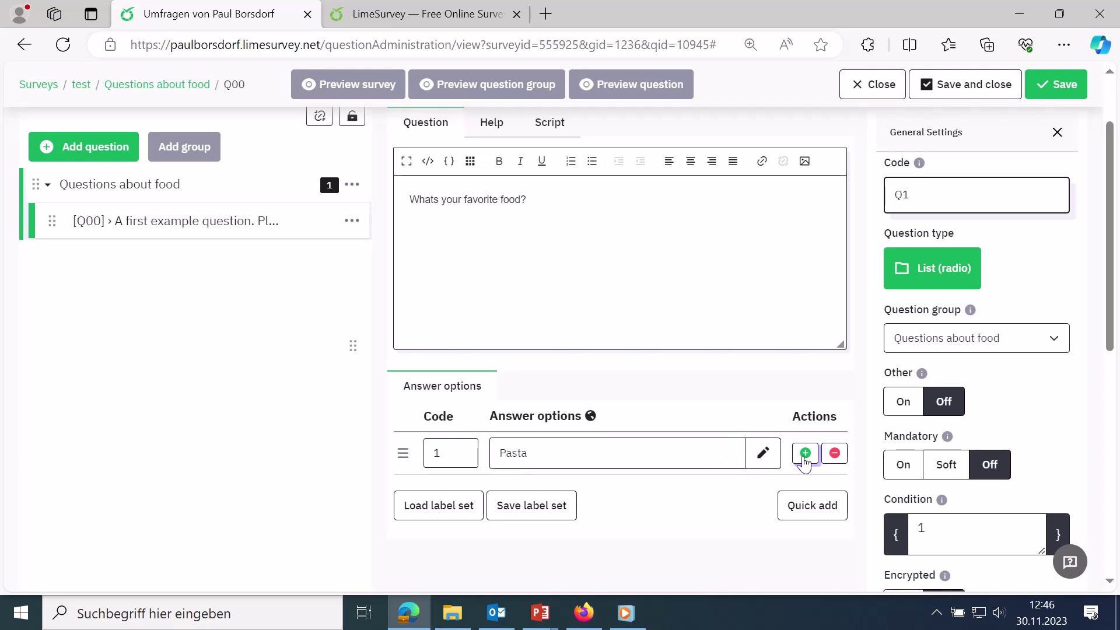
pyautogui.click(590, 496)
pyautogui.write('P')
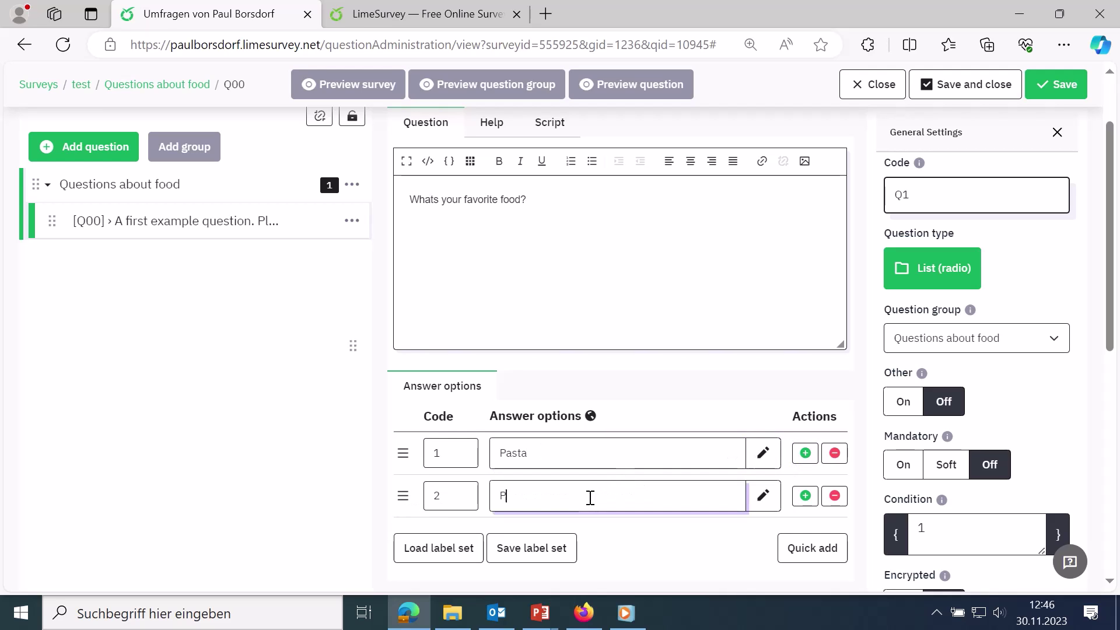
pyautogui.write('izza')
pyautogui.click(809, 503)
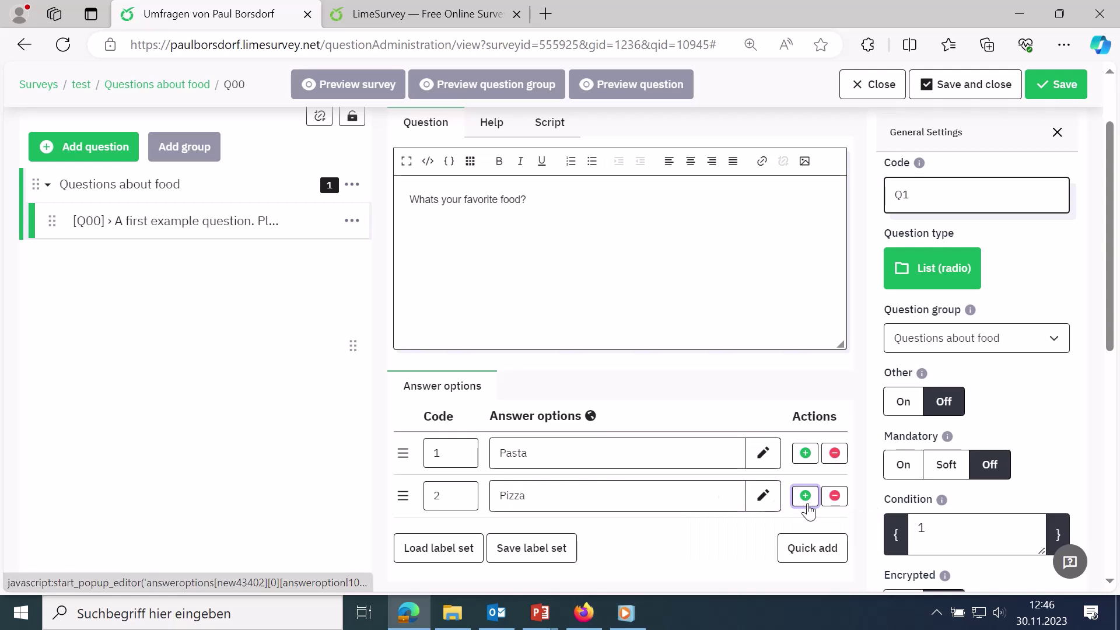
pyautogui.click(649, 530)
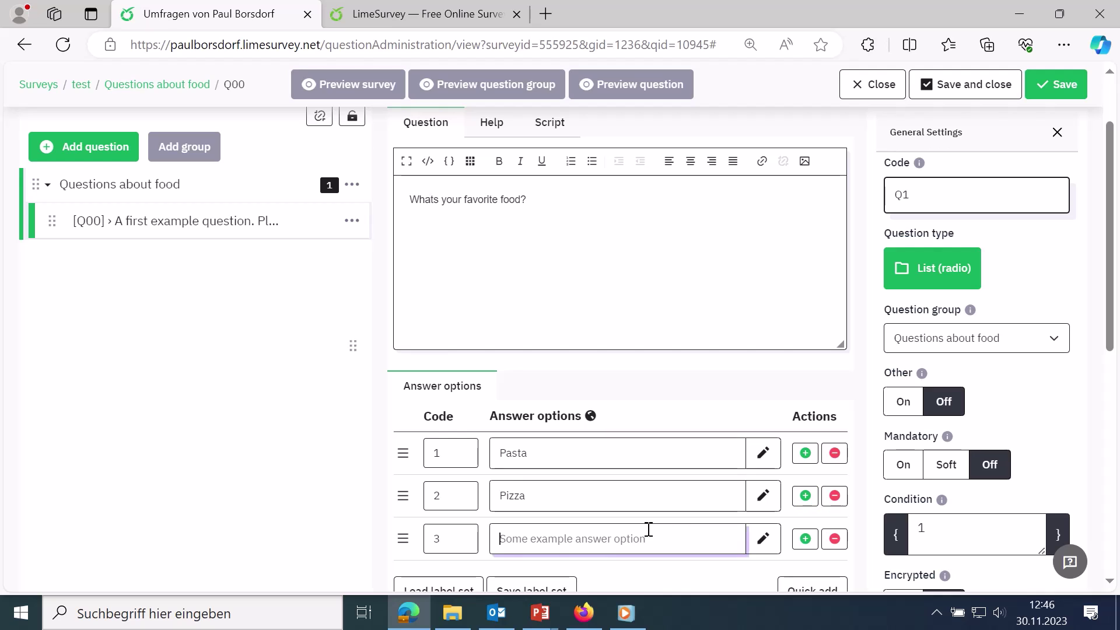
pyautogui.write('Burgers')
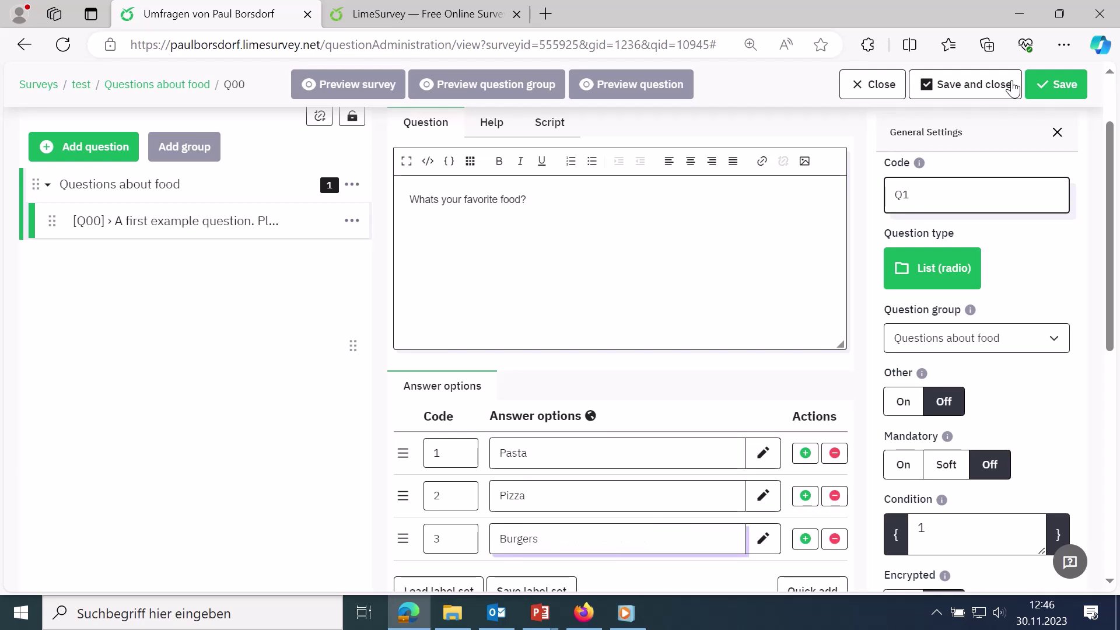
pyautogui.click(1054, 83)
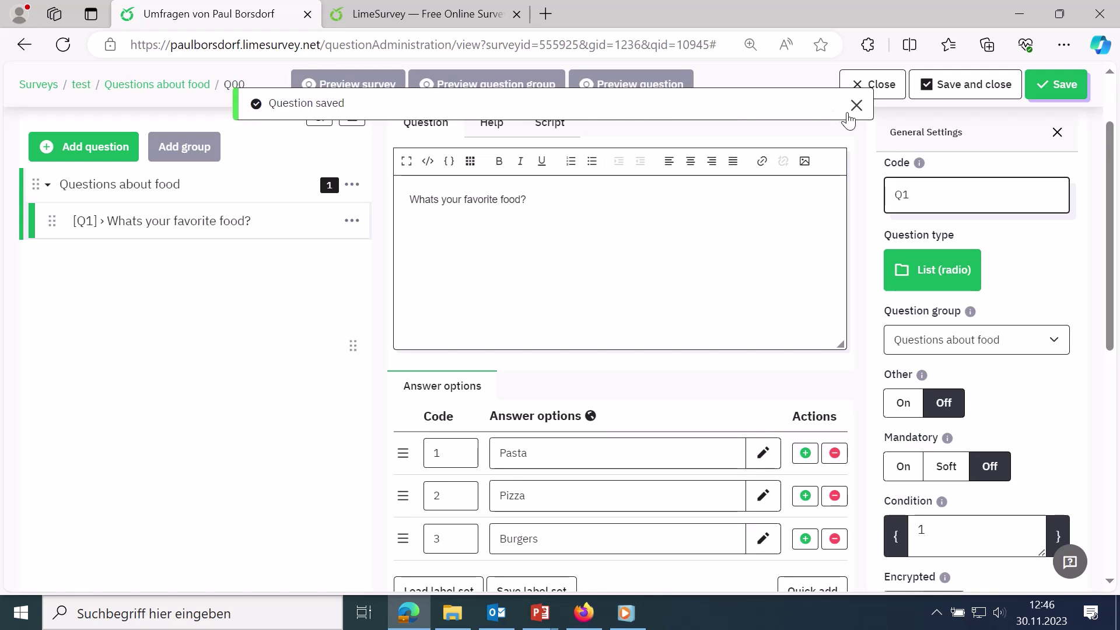
pyautogui.click(849, 110)
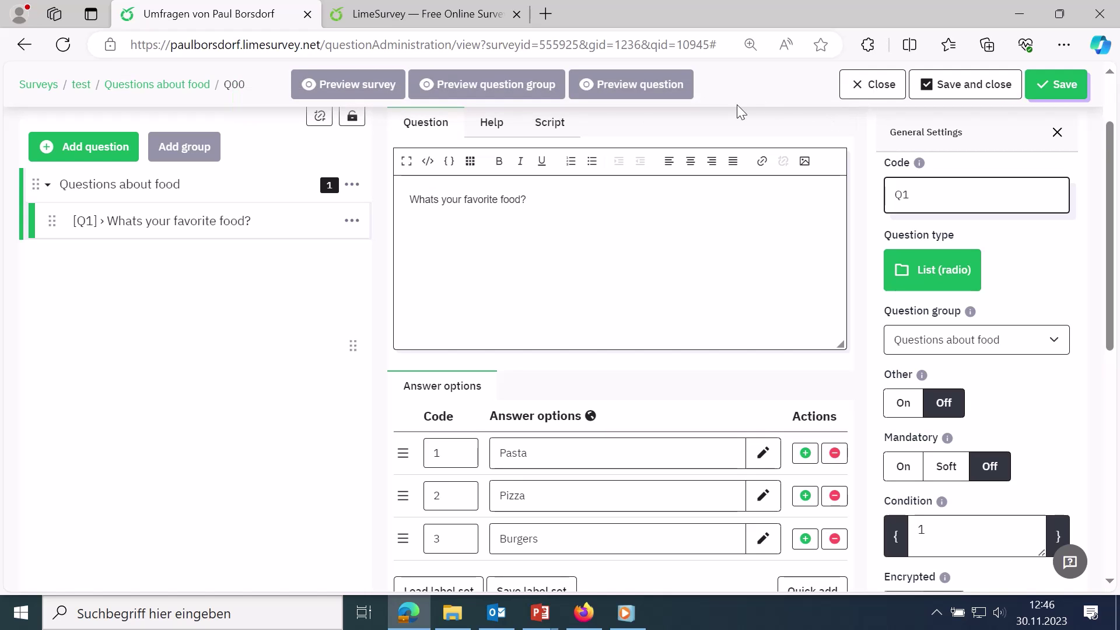
# - Preview the favorite food question and examine its text as respondents see it
pyautogui.click(624, 87)
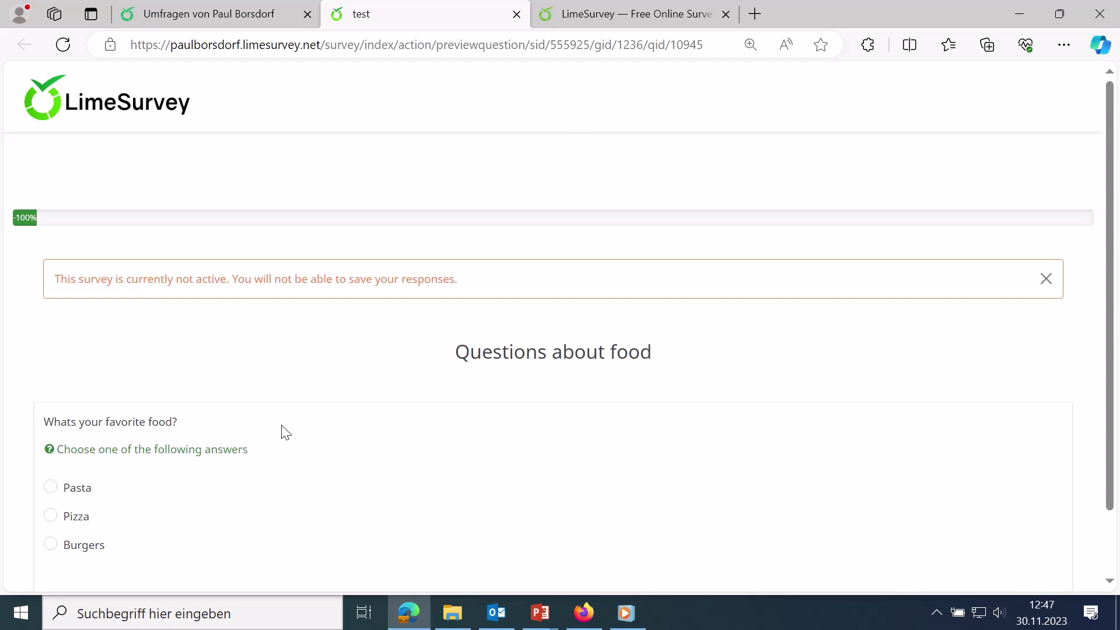
pyautogui.moveTo(197, 430); pyautogui.dragTo(32, 430)
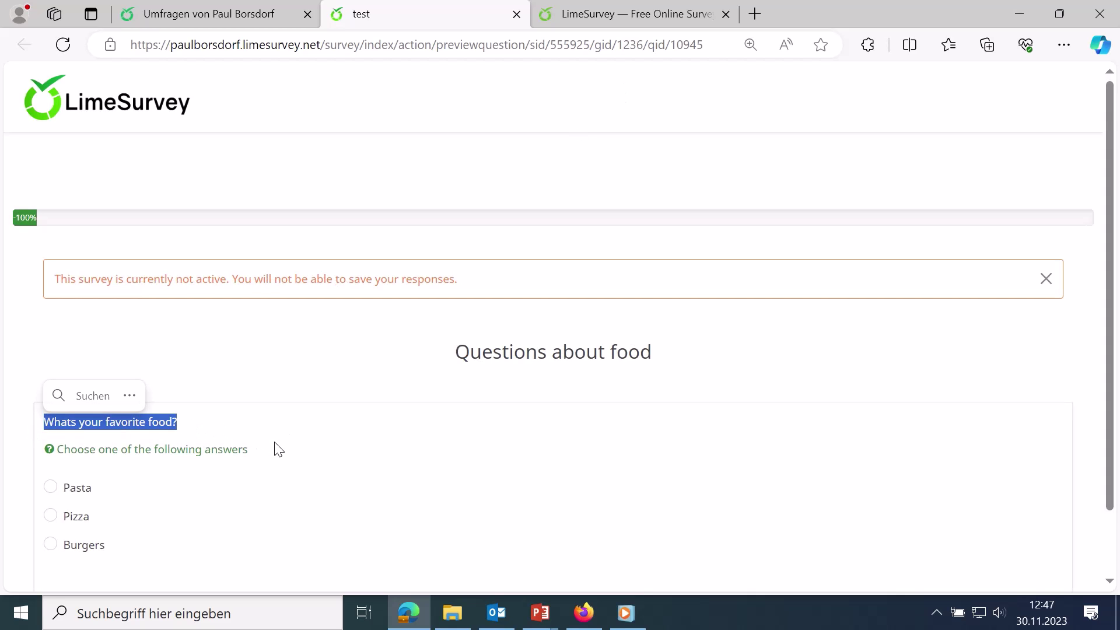
# - Examine the answer options in the question preview, try selecting Pasta, and close the preview
pyautogui.moveTo(278, 450); pyautogui.dragTo(147, 545)
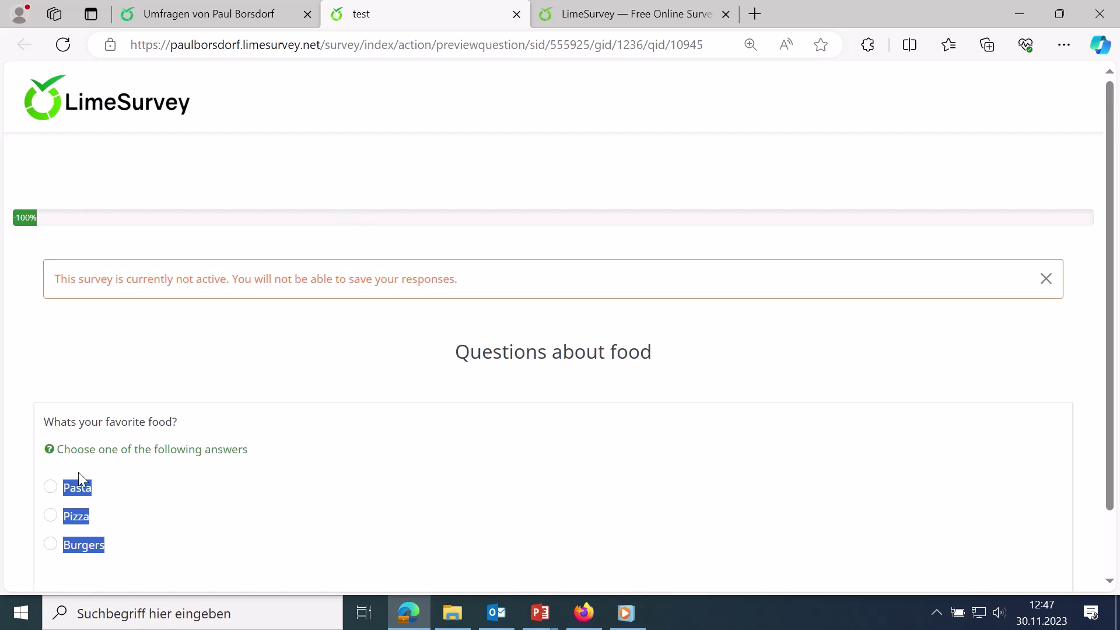
pyautogui.click(51, 488)
pyautogui.click(517, 14)
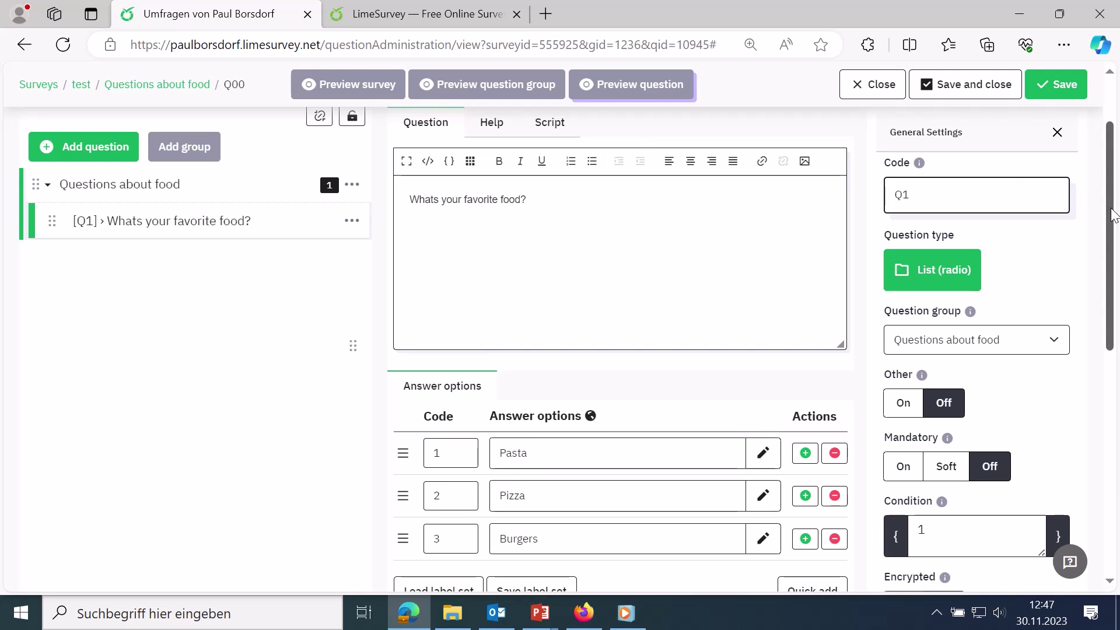
# - Review the favorite food question's general settings for code, question type and question group
pyautogui.moveTo(1111, 215); pyautogui.dragTo(1111, 175)
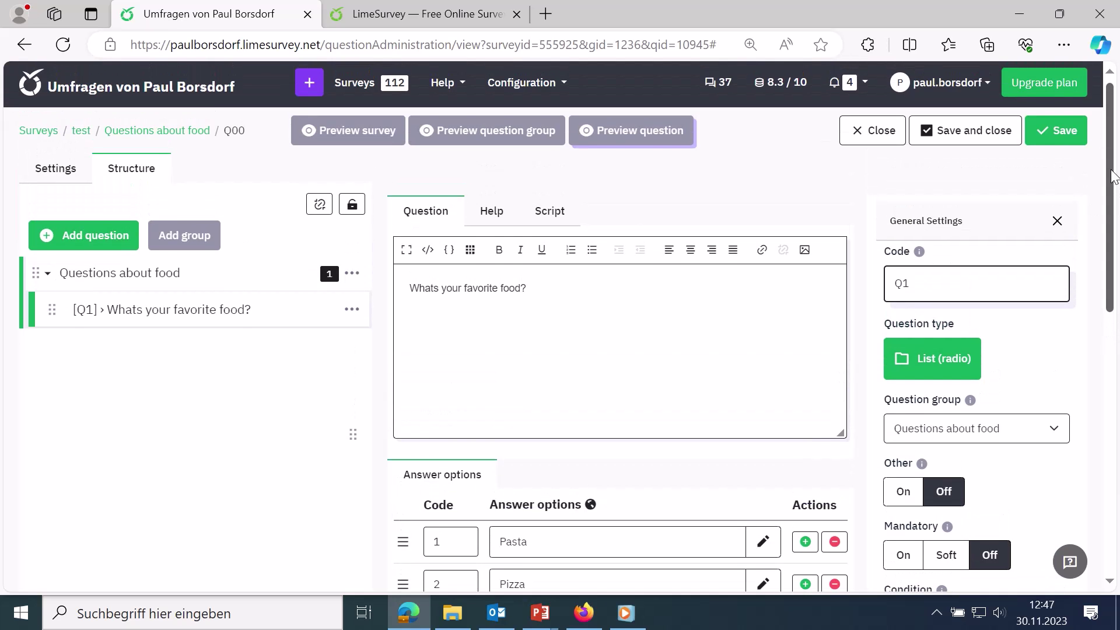
pyautogui.scroll(-1, 1112, 175)
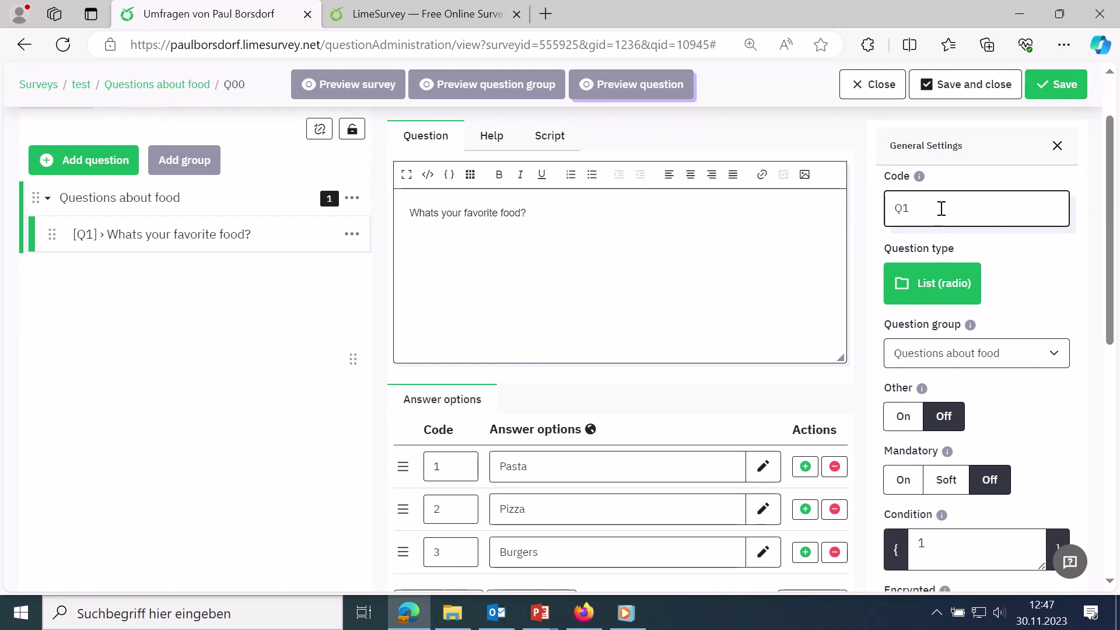
pyautogui.moveTo(940, 207); pyautogui.dragTo(887, 207)
pyautogui.moveTo(957, 250); pyautogui.dragTo(884, 248)
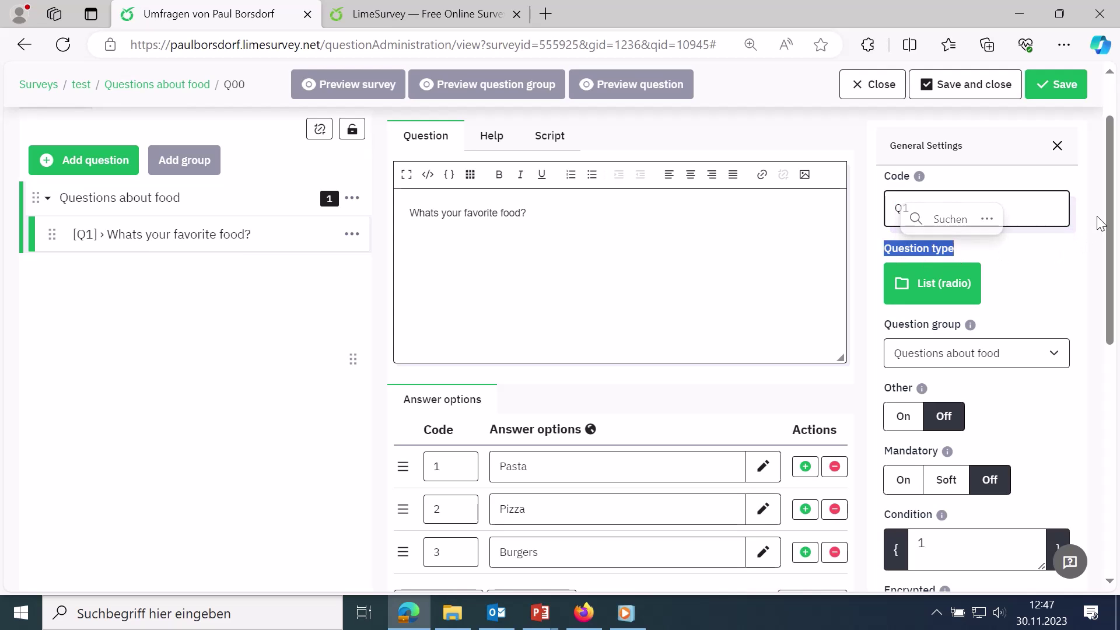
pyautogui.scroll(-2, 1079, 245)
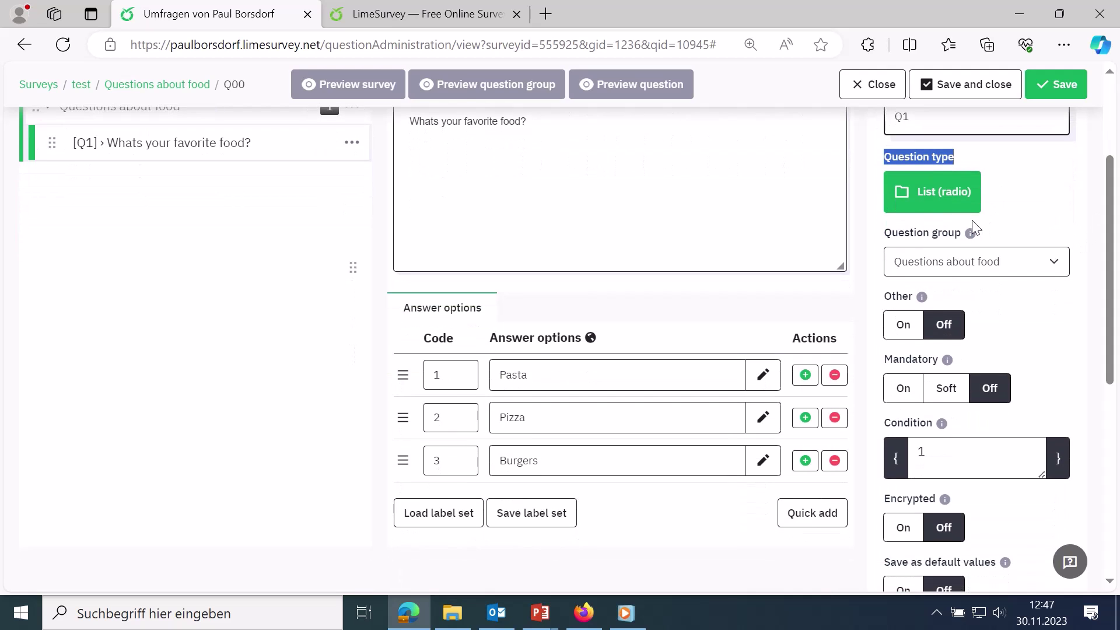
pyautogui.moveTo(963, 232)
pyautogui.moveTo(963, 233); pyautogui.dragTo(883, 232)
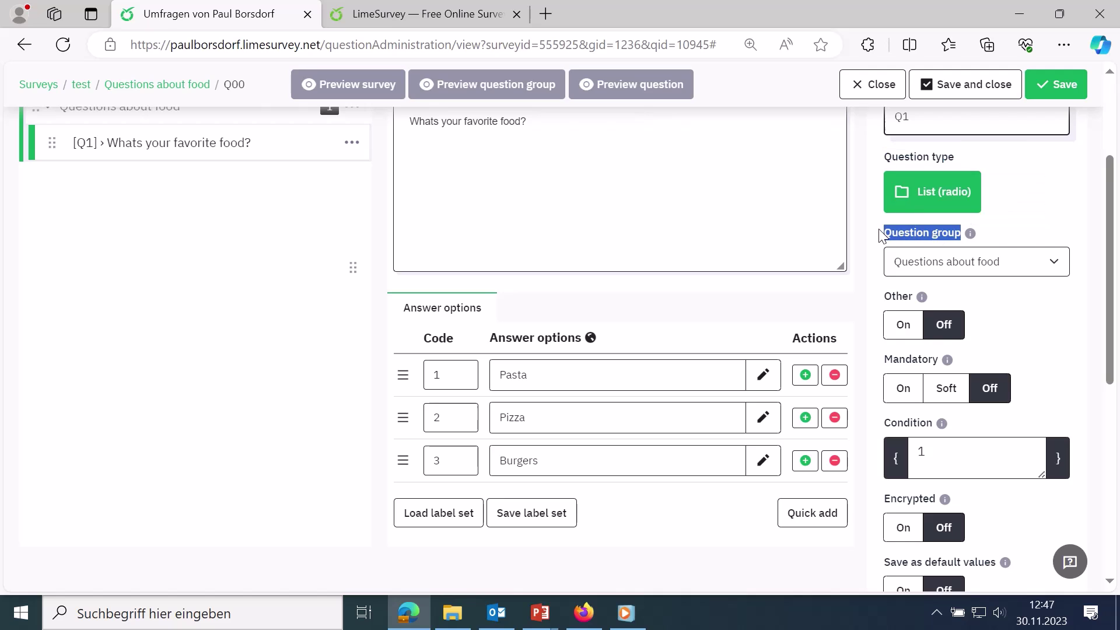
pyautogui.click(1059, 265)
pyautogui.click(1059, 265)
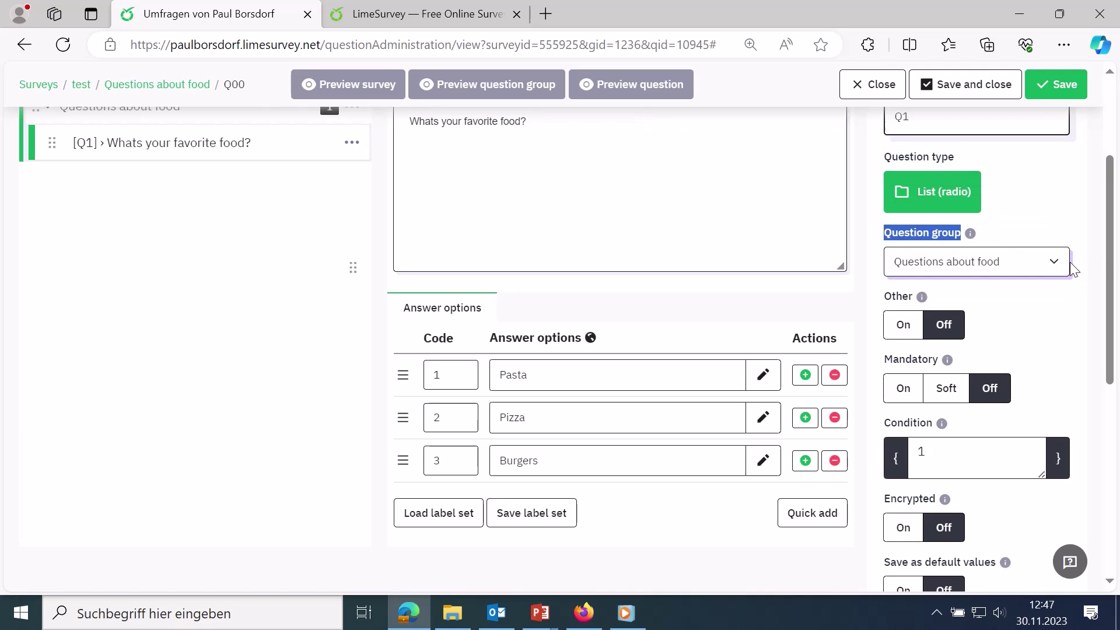
# - Review the favorite food question's Other, Mandatory and Condition settings and the remaining general options
pyautogui.scroll(-2, 1112, 261)
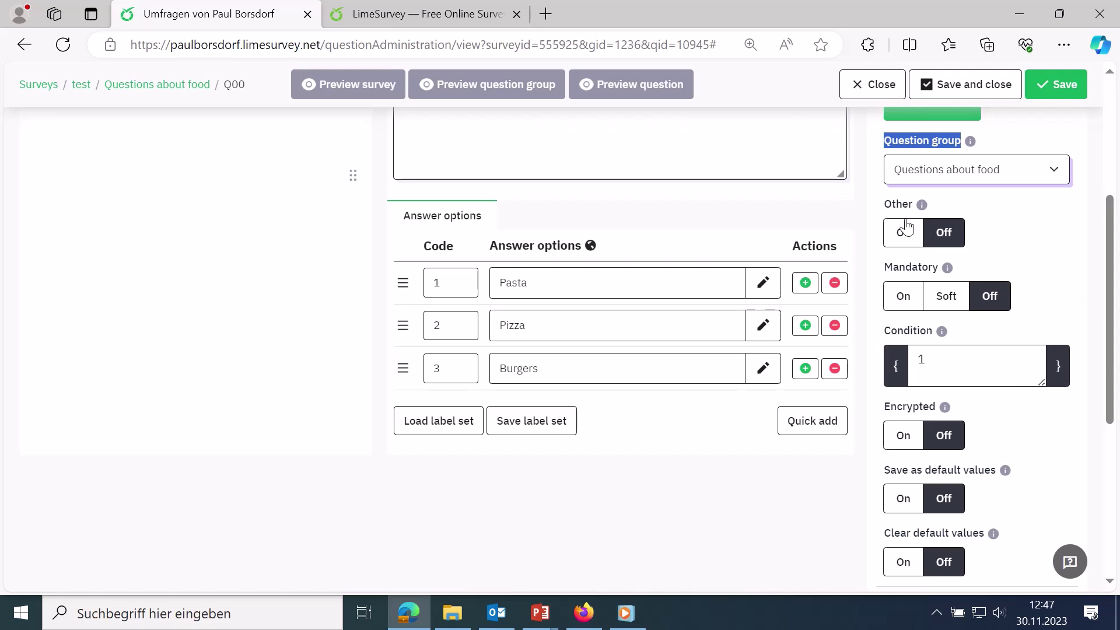
pyautogui.moveTo(885, 205); pyautogui.dragTo(912, 203)
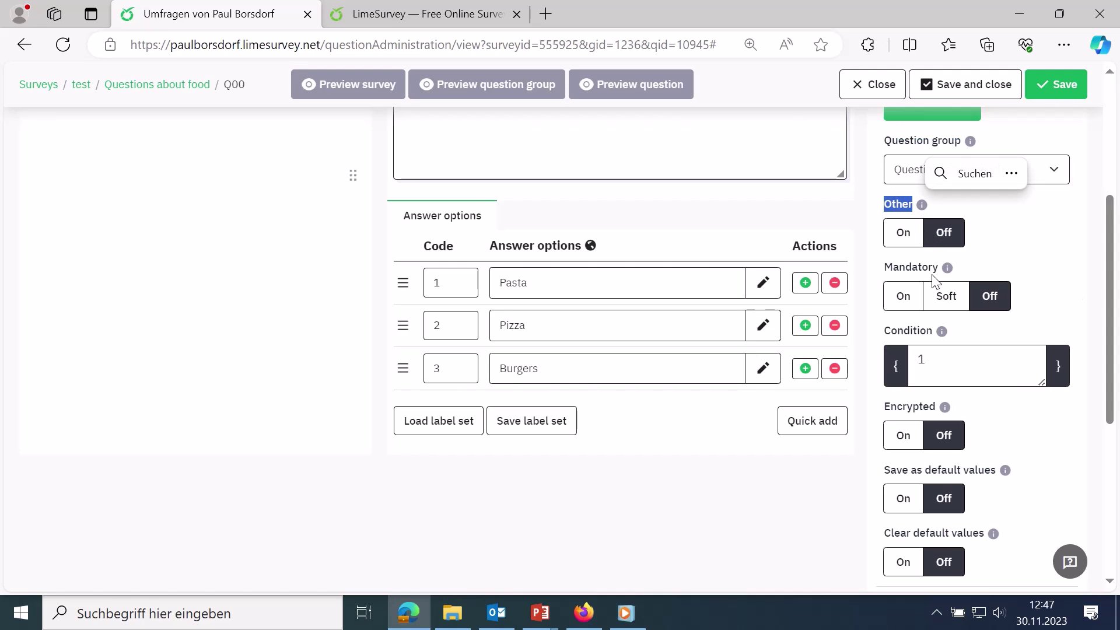
pyautogui.moveTo(886, 268); pyautogui.dragTo(939, 273)
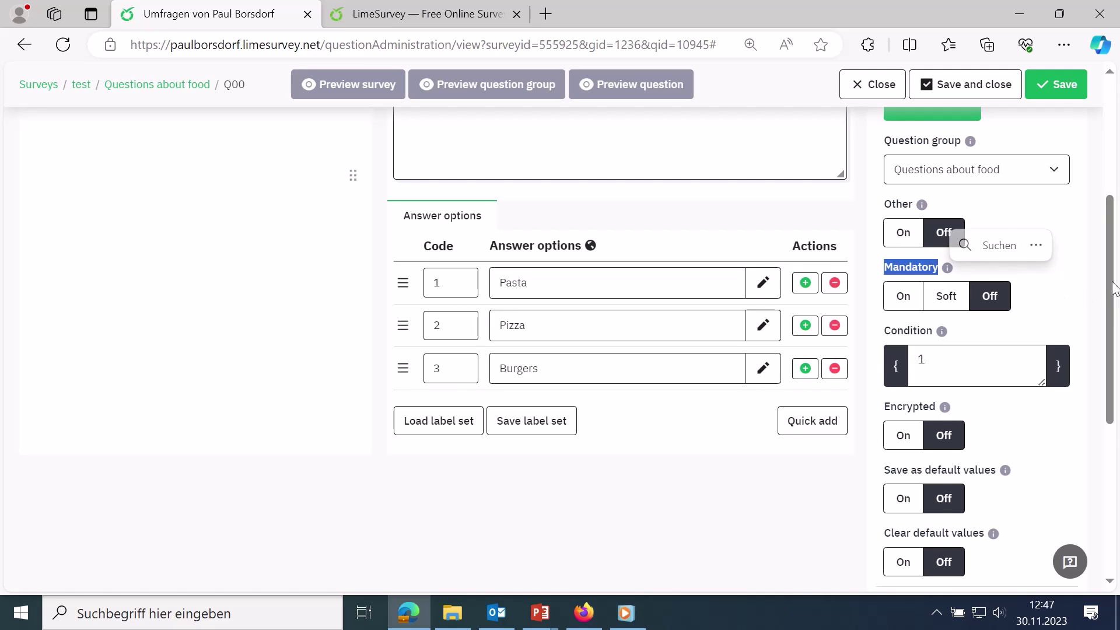
pyautogui.scroll(-1, 1115, 295)
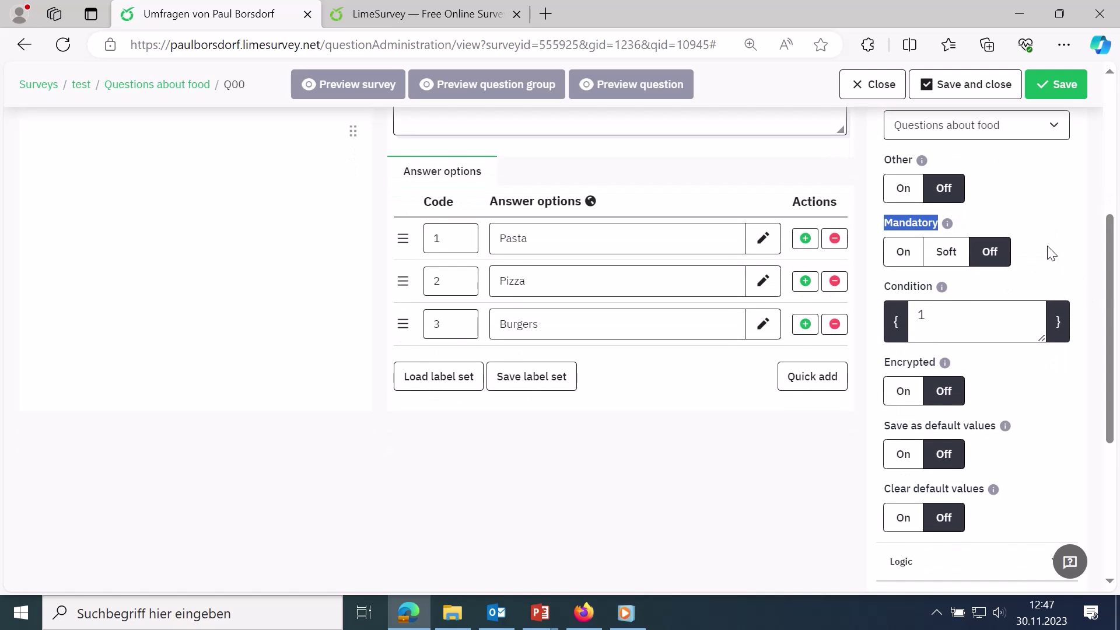
pyautogui.moveTo(886, 290); pyautogui.dragTo(936, 295)
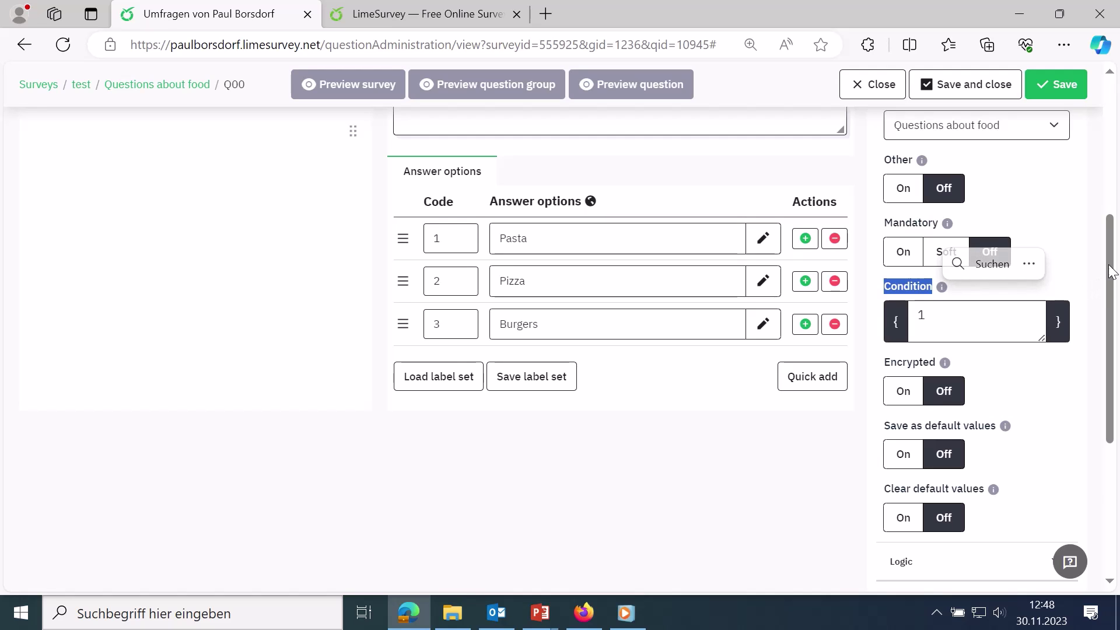
pyautogui.moveTo(1113, 265); pyautogui.dragTo(1117, 298)
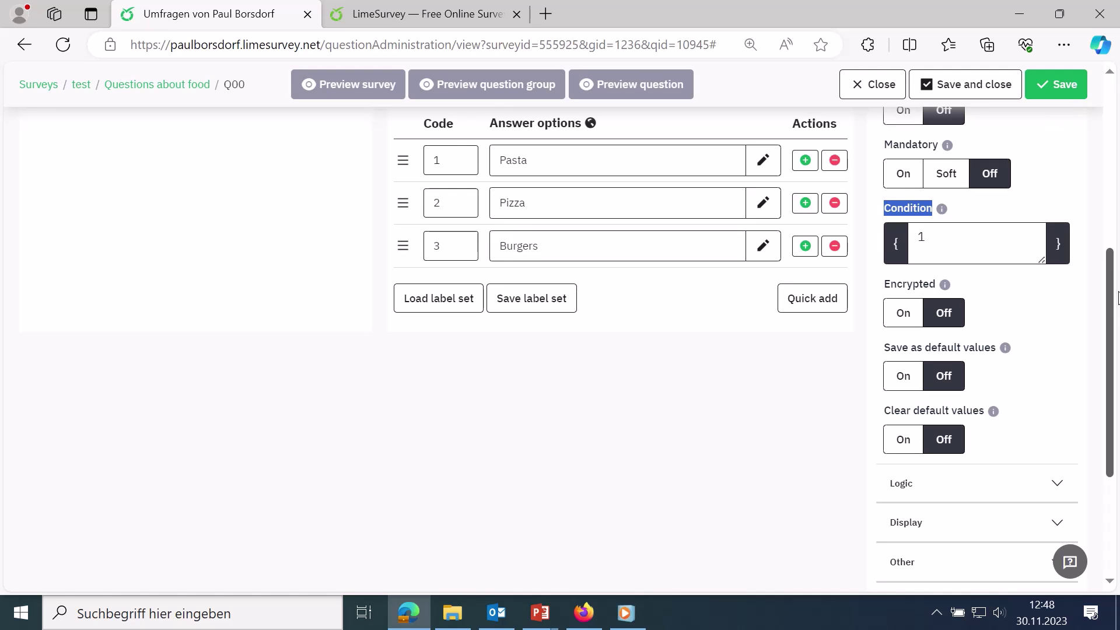
pyautogui.moveTo(1115, 297); pyautogui.dragTo(1118, 356)
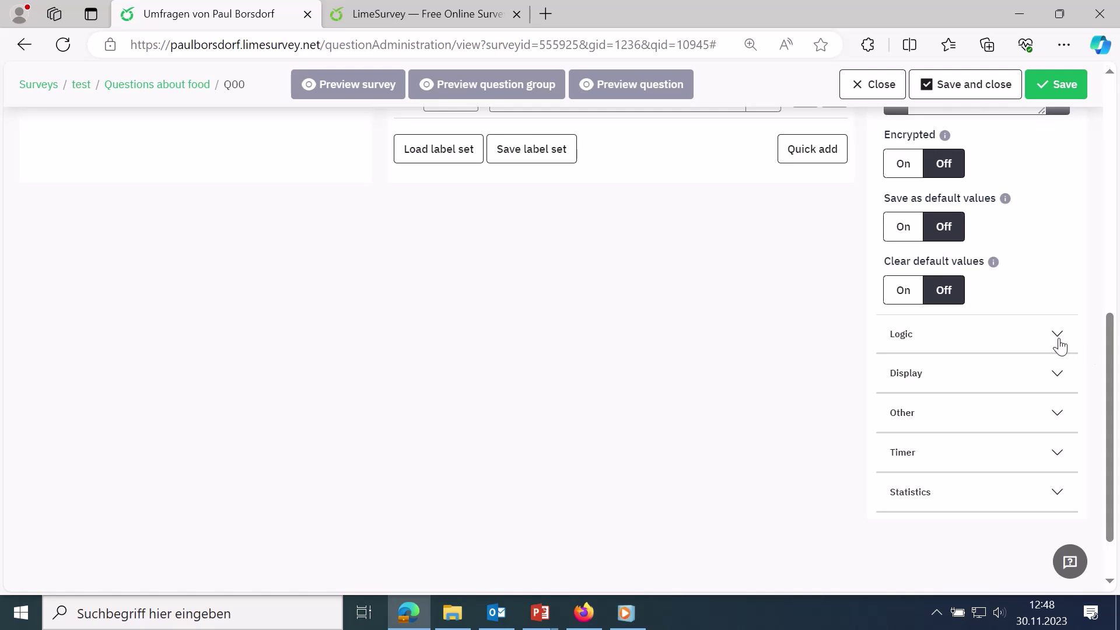
# - Expand the favorite food question's Logic settings and examine the options, including the question validation equation
pyautogui.click(926, 338)
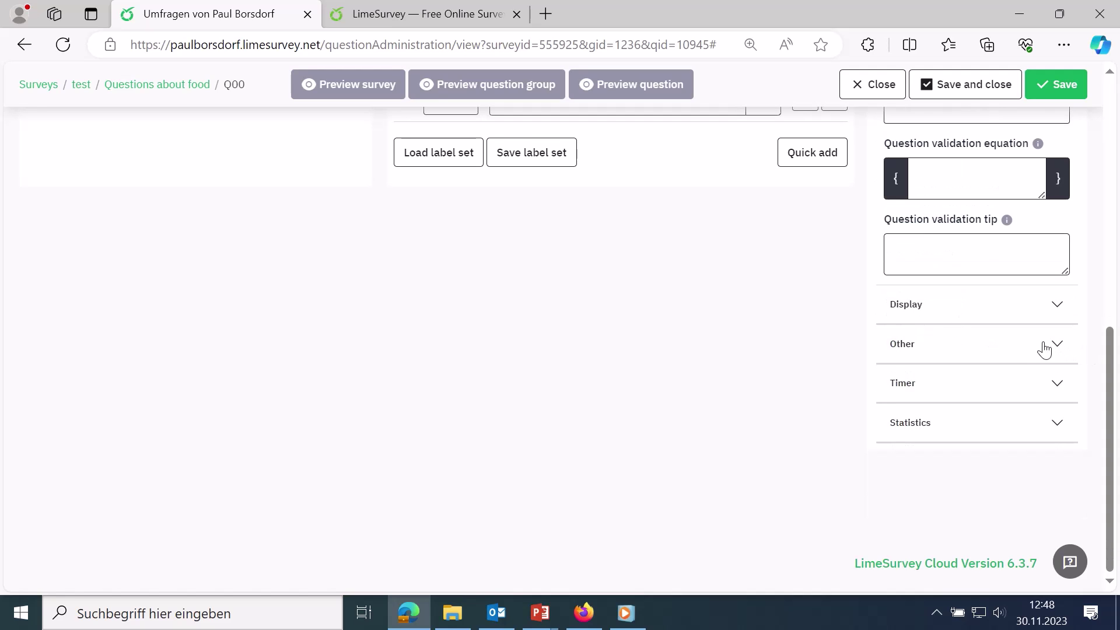
pyautogui.scroll(3, 1115, 257)
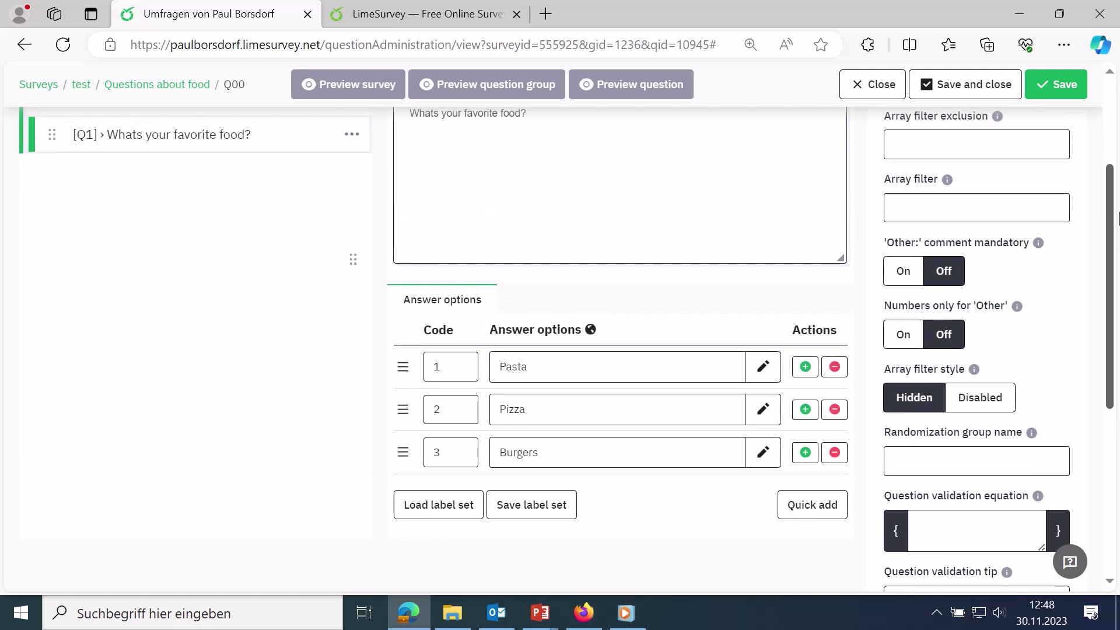
pyautogui.moveTo(1119, 188); pyautogui.dragTo(1118, 306)
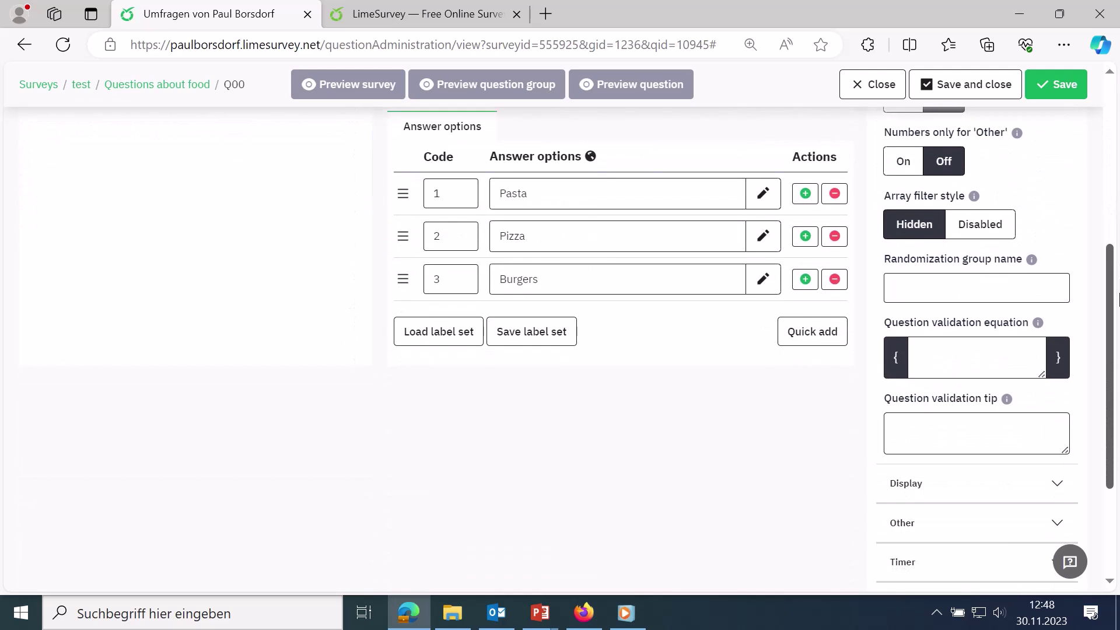
pyautogui.moveTo(919, 325); pyautogui.dragTo(1041, 328)
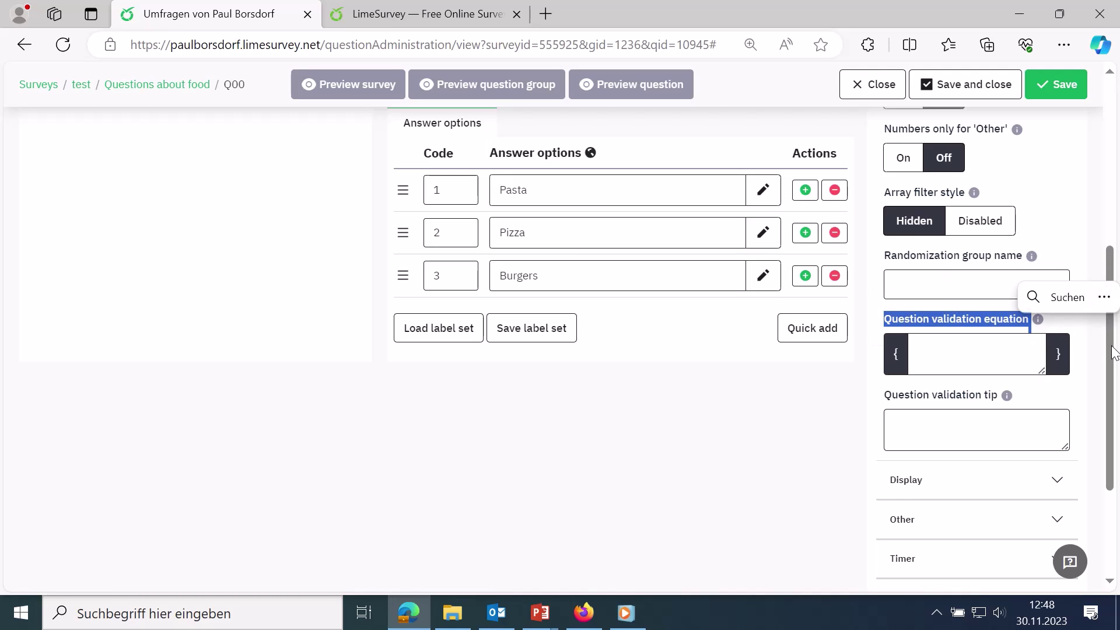
pyautogui.moveTo(1110, 339); pyautogui.dragTo(1092, 405)
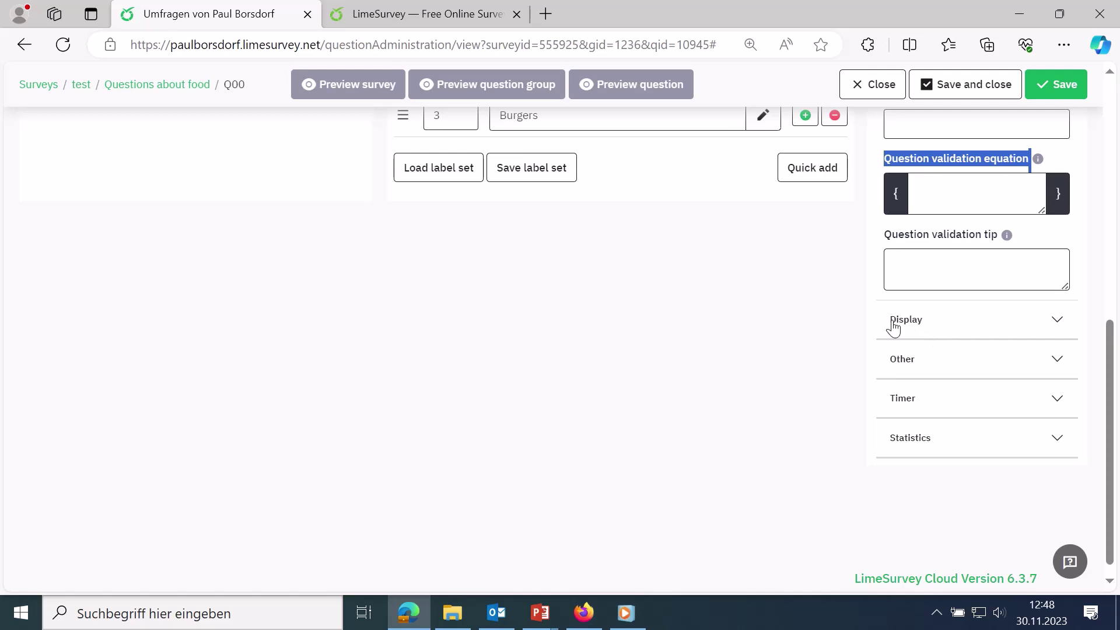
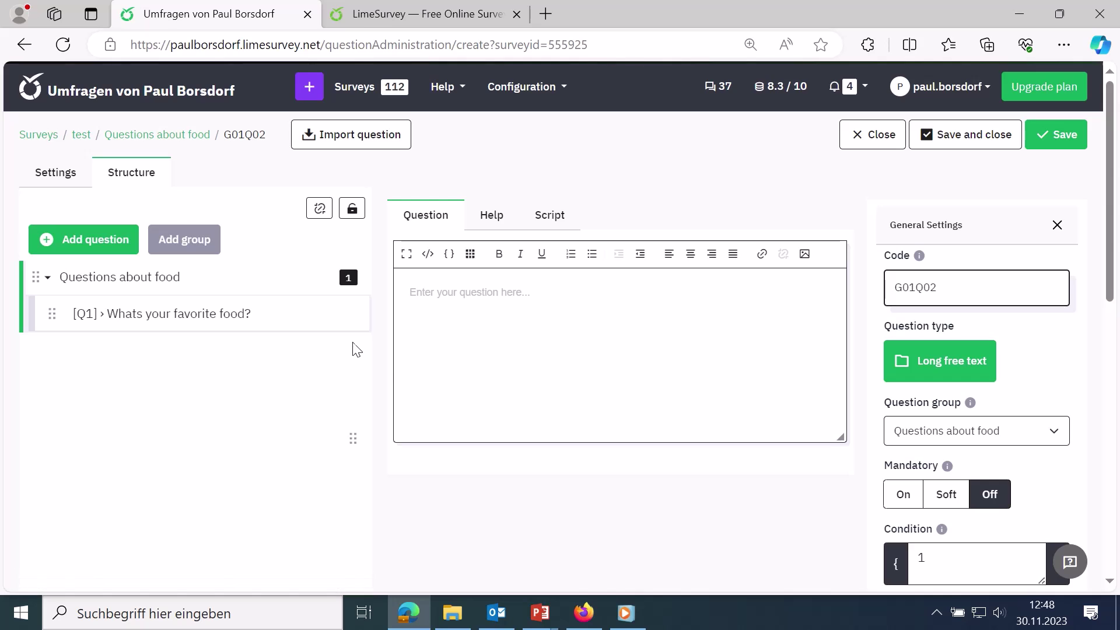
# - Give the new long free text question the text "Another question..." and the code Q2, then save and close it
pyautogui.click(498, 302)
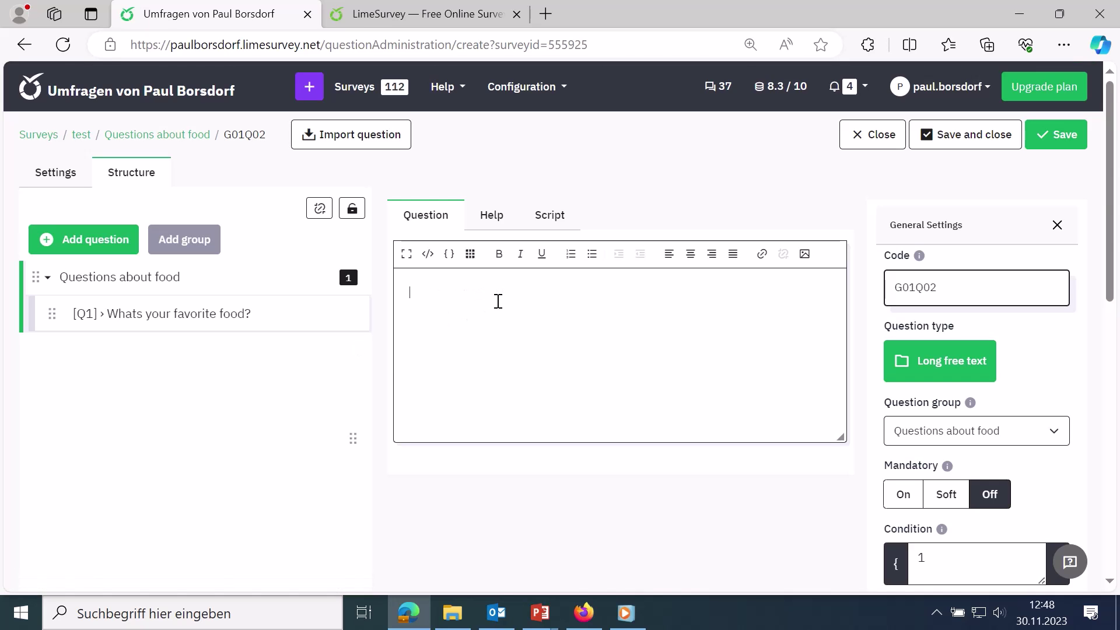
pyautogui.write('Another question...')
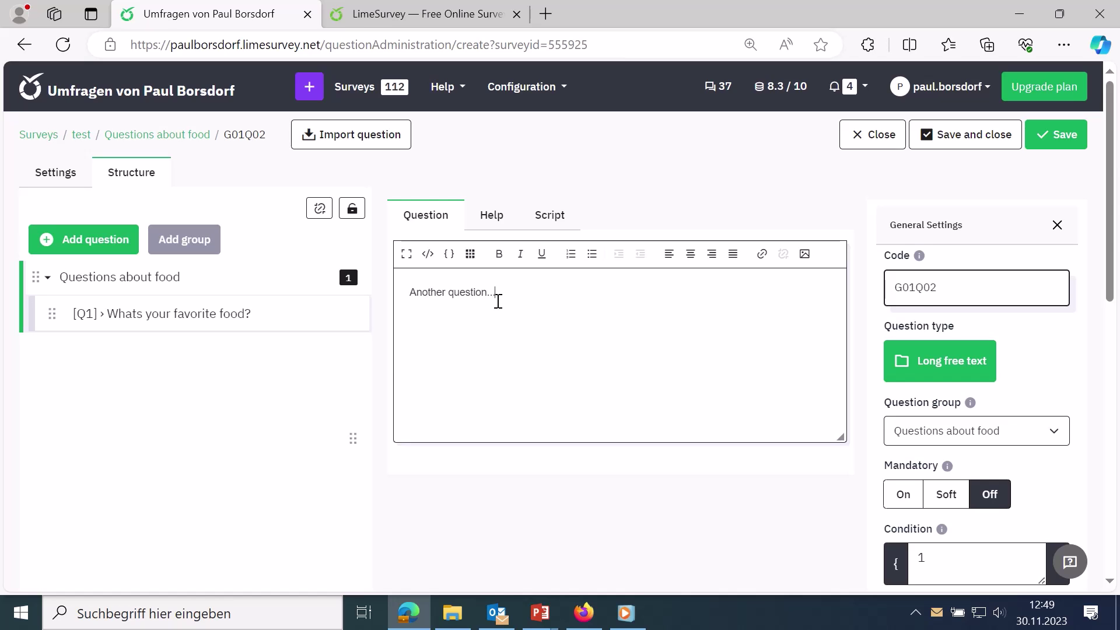
pyautogui.moveTo(952, 289); pyautogui.dragTo(894, 288)
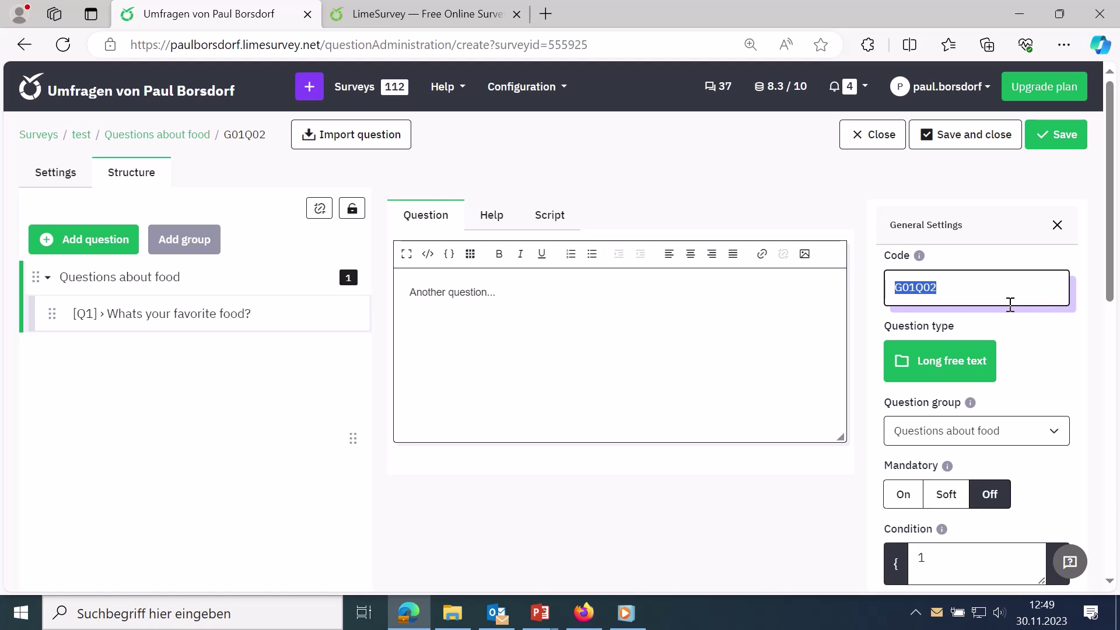
pyautogui.moveTo(945, 288); pyautogui.dragTo(875, 284)
pyautogui.write('Q2')
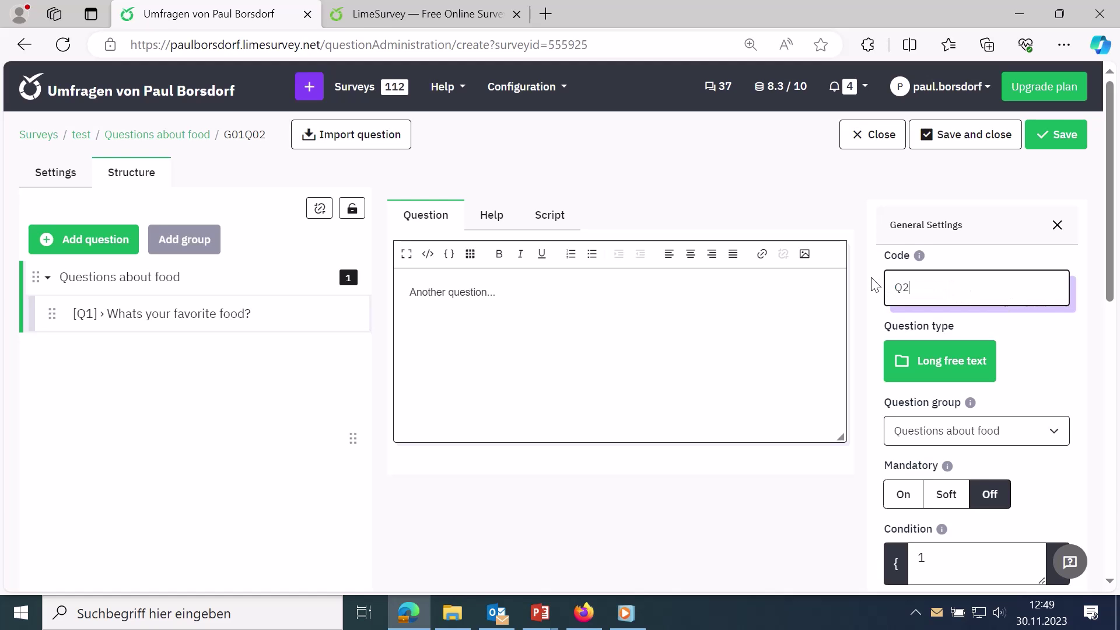
pyautogui.click(985, 142)
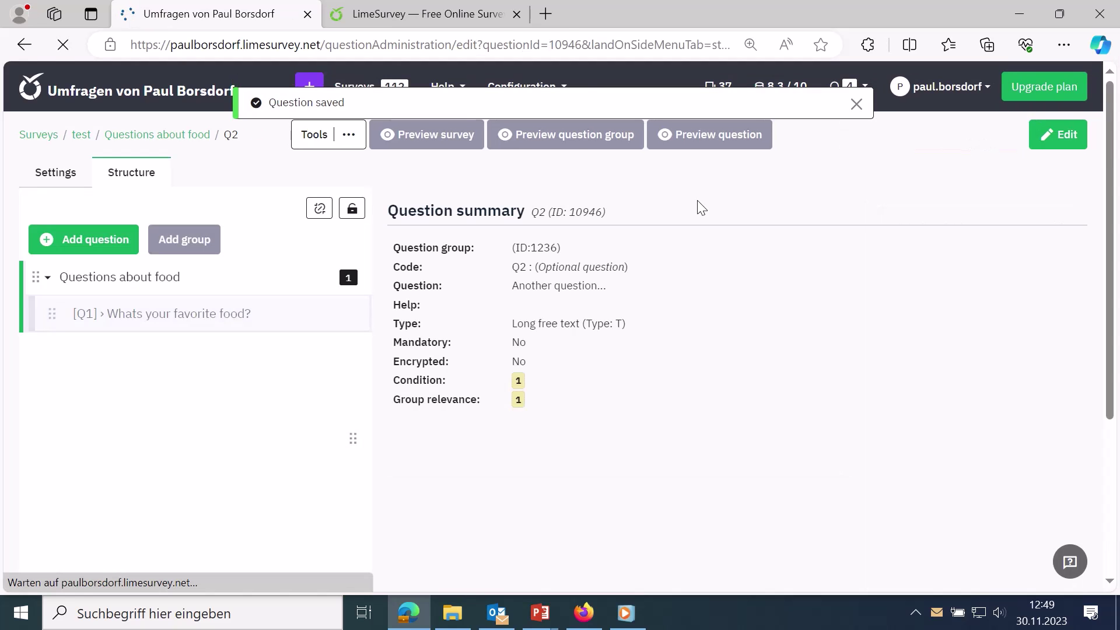
# - Add a question group titled "Questions about beverages" containing a long free text question with the text "Question", and save both
pyautogui.click(173, 252)
pyautogui.click(451, 314)
pyautogui.write('Questions about beverages')
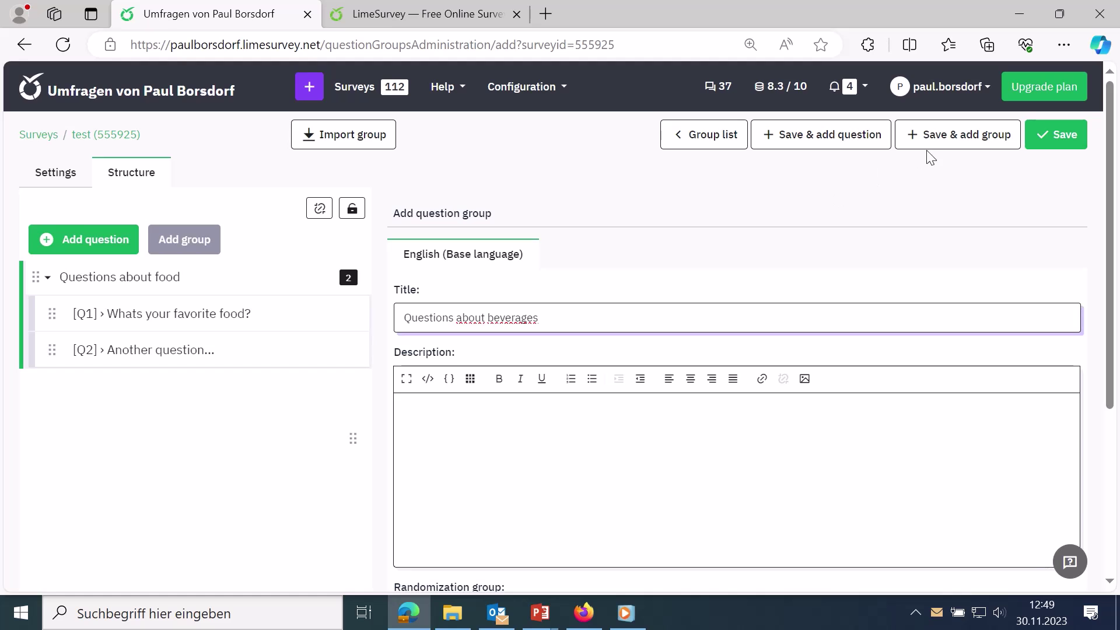
pyautogui.click(849, 142)
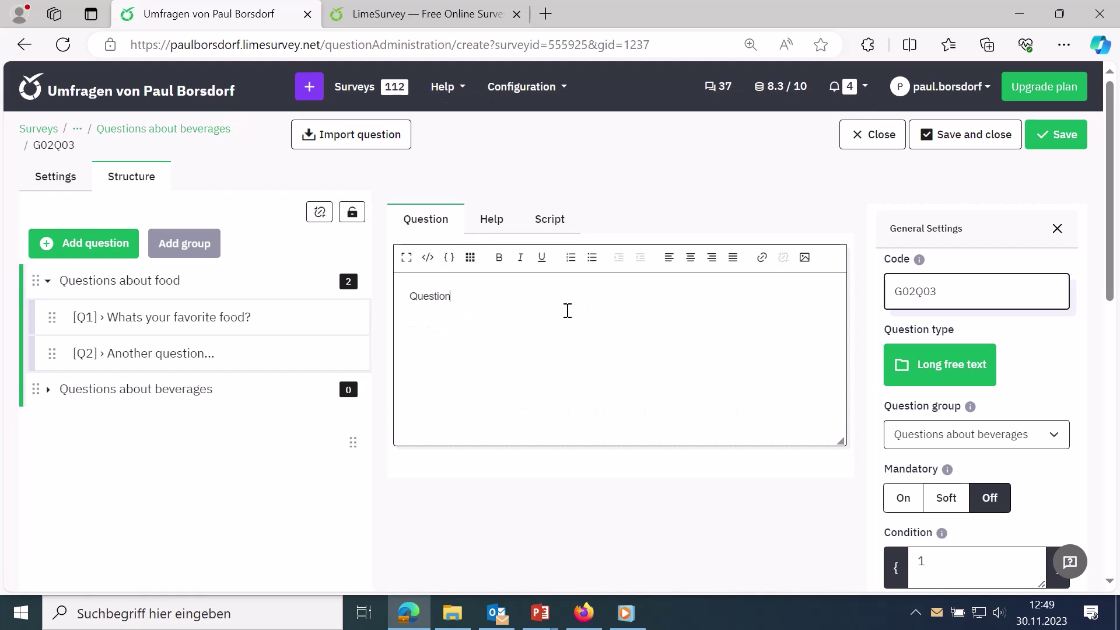
pyautogui.click(948, 137)
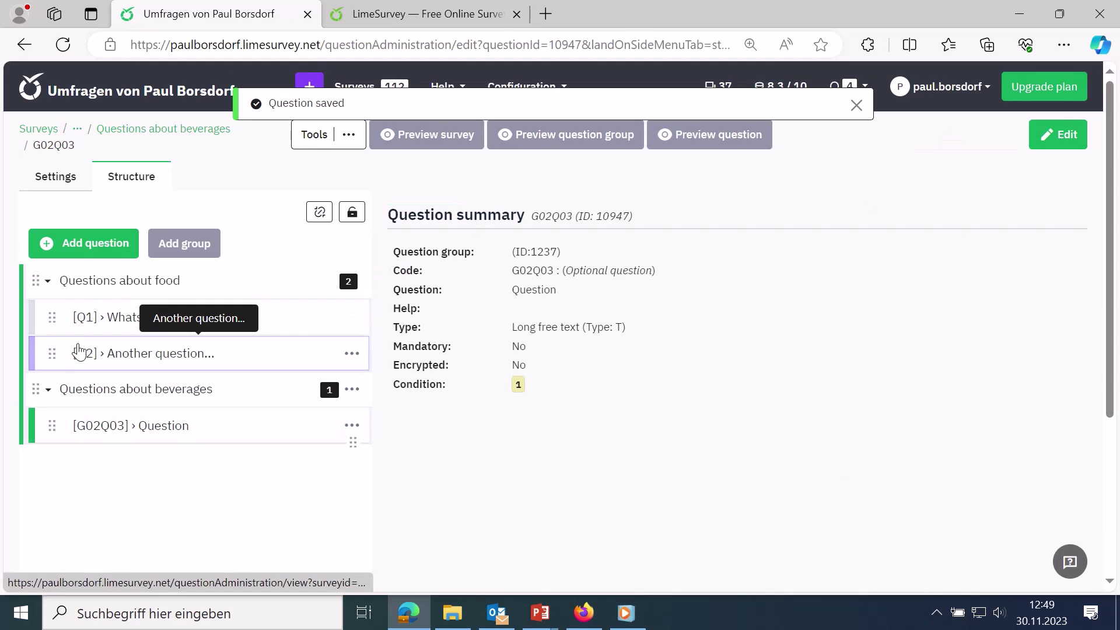
pyautogui.moveTo(51, 352)
pyautogui.mouseDown()
pyautogui.moveTo(49, 427)
pyautogui.moveTo(50, 315)
pyautogui.moveTo(53, 349)
pyautogui.mouseUp()
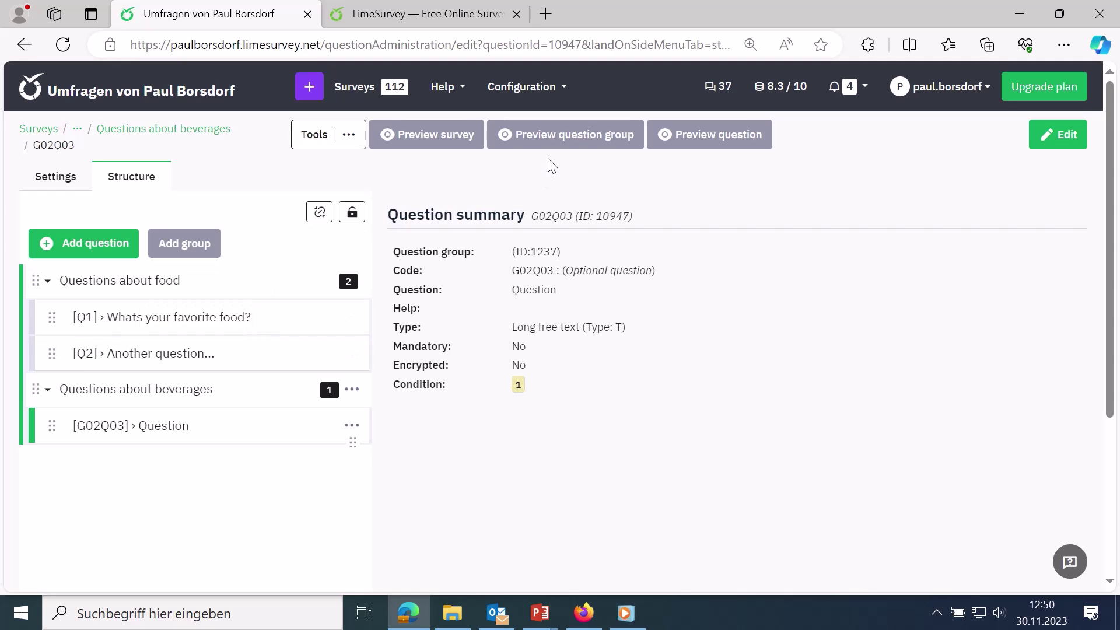
# - Preview the whole survey, looking through the food group's page and advancing to the beverages group's page
pyautogui.click(178, 284)
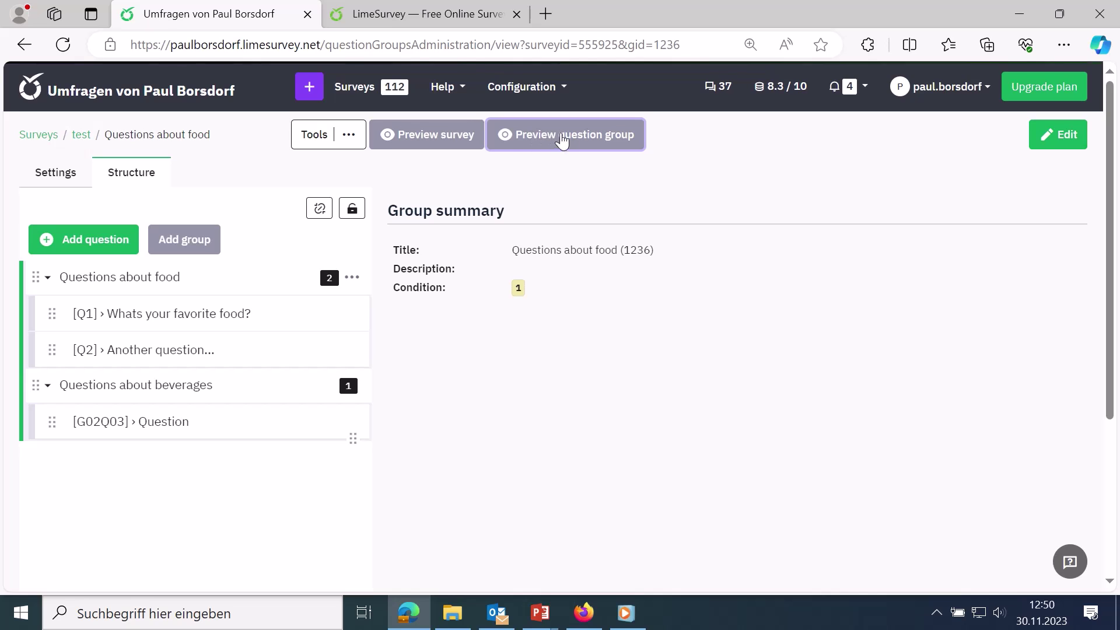
pyautogui.click(419, 137)
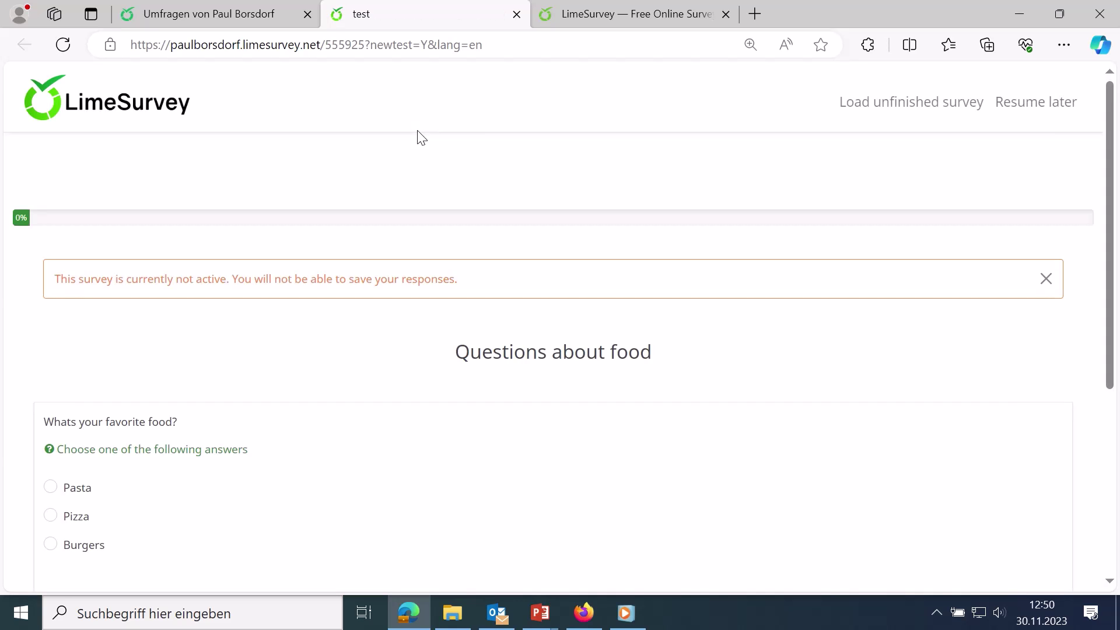
pyautogui.moveTo(462, 343); pyautogui.dragTo(663, 366)
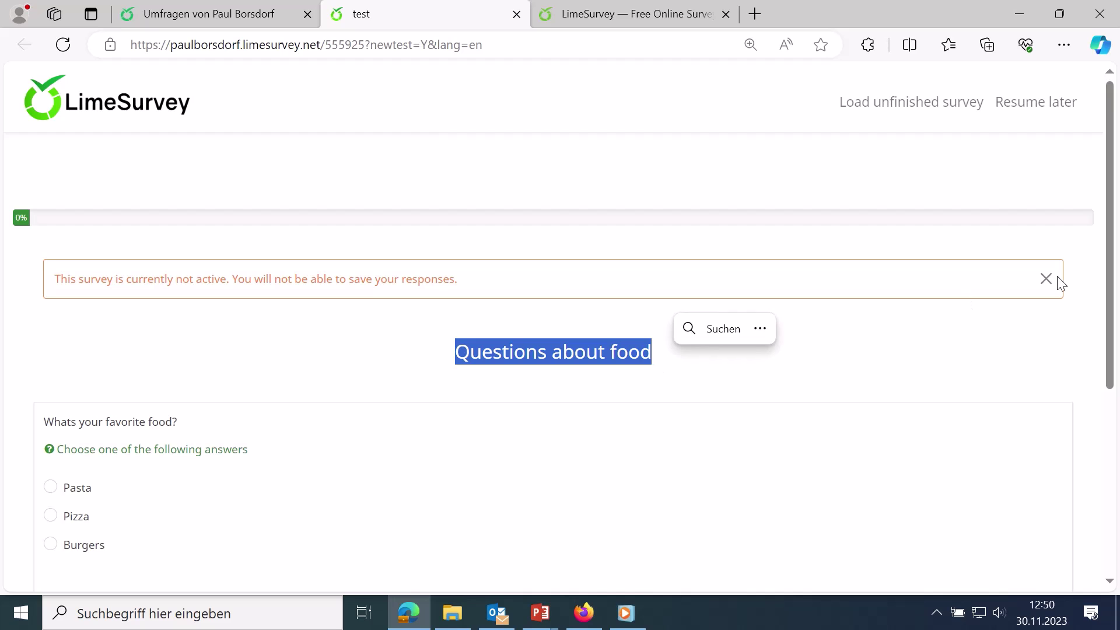
pyautogui.moveTo(1111, 220); pyautogui.dragTo(1119, 441)
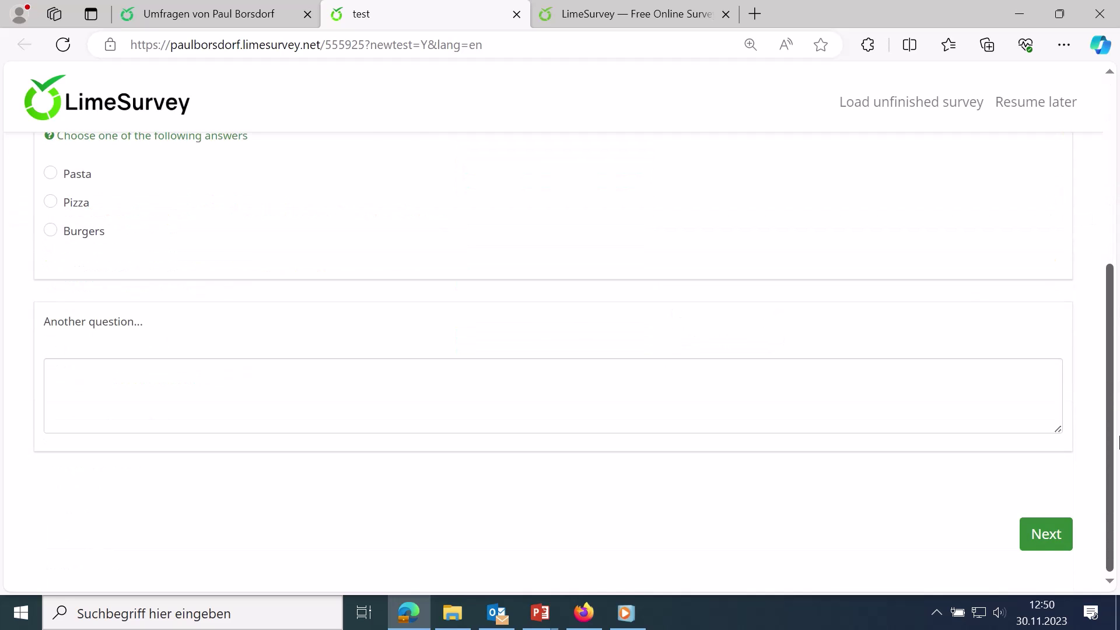
pyautogui.click(1045, 537)
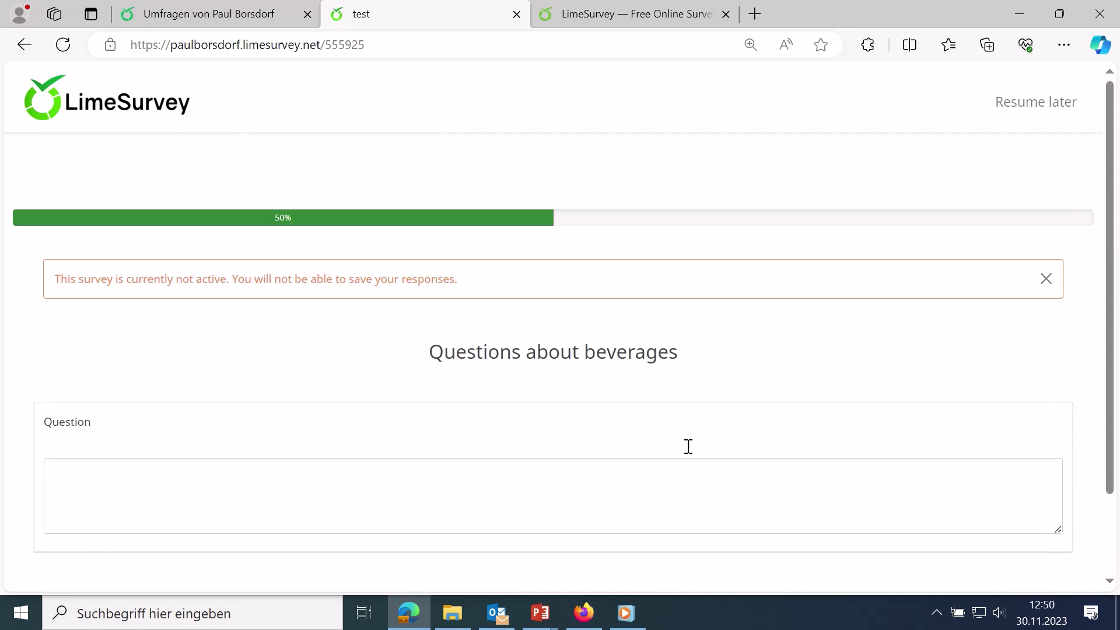
# - Close the survey preview and open the overview in the survey's settings
pyautogui.moveTo(430, 355); pyautogui.dragTo(658, 375)
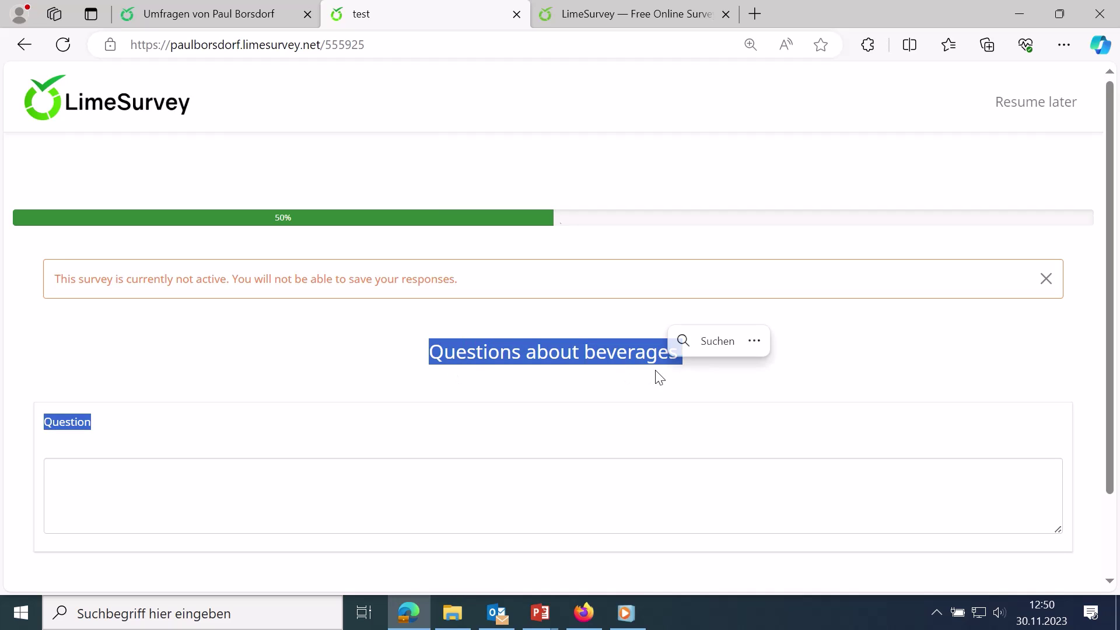
pyautogui.click(517, 13)
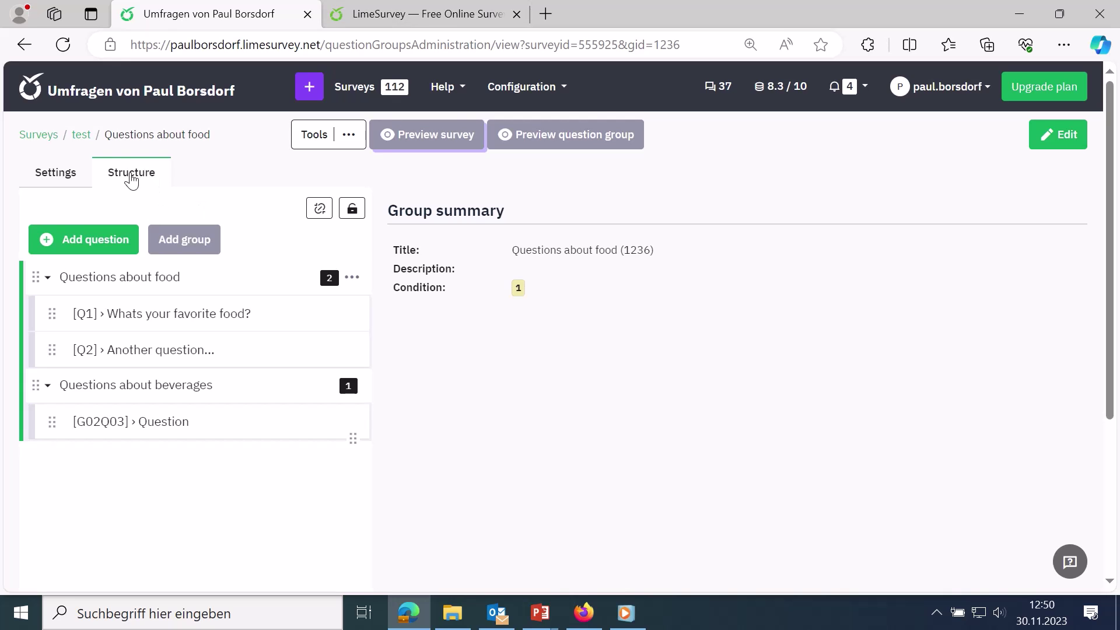
pyautogui.click(51, 175)
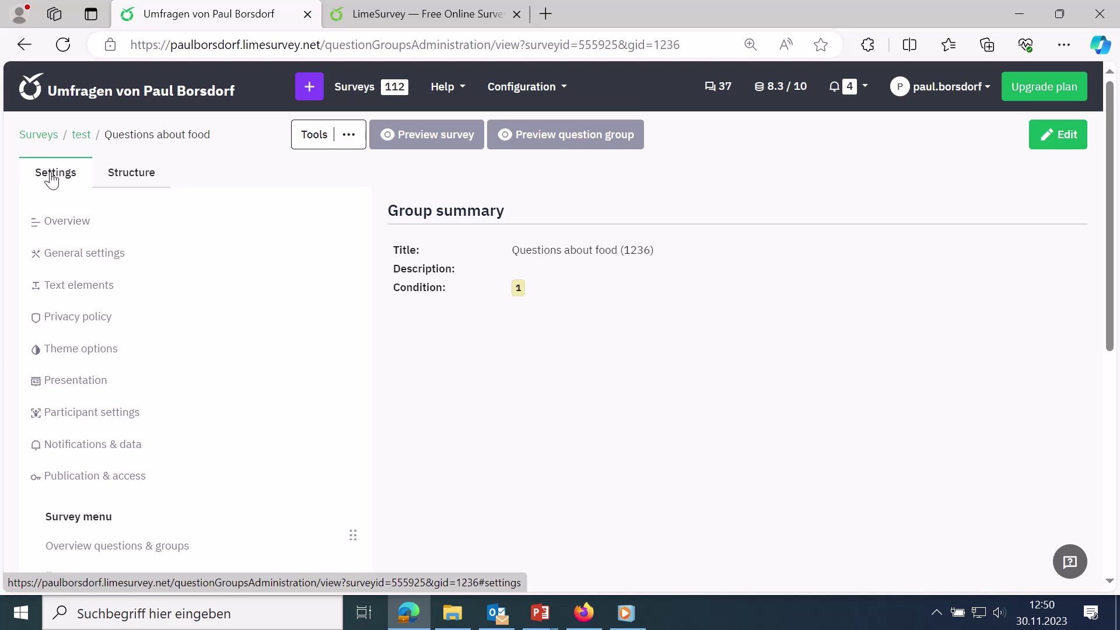
pyautogui.click(61, 226)
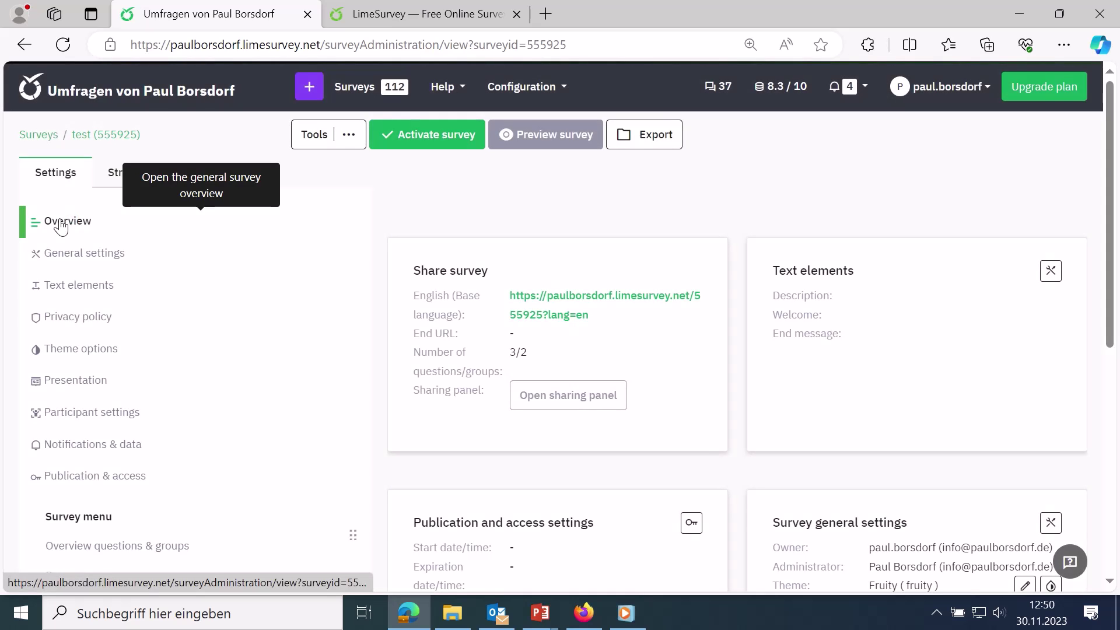
# - Examine the survey's share link and its description, welcome and end message entries in the overview
pyautogui.moveTo(591, 318); pyautogui.dragTo(510, 298)
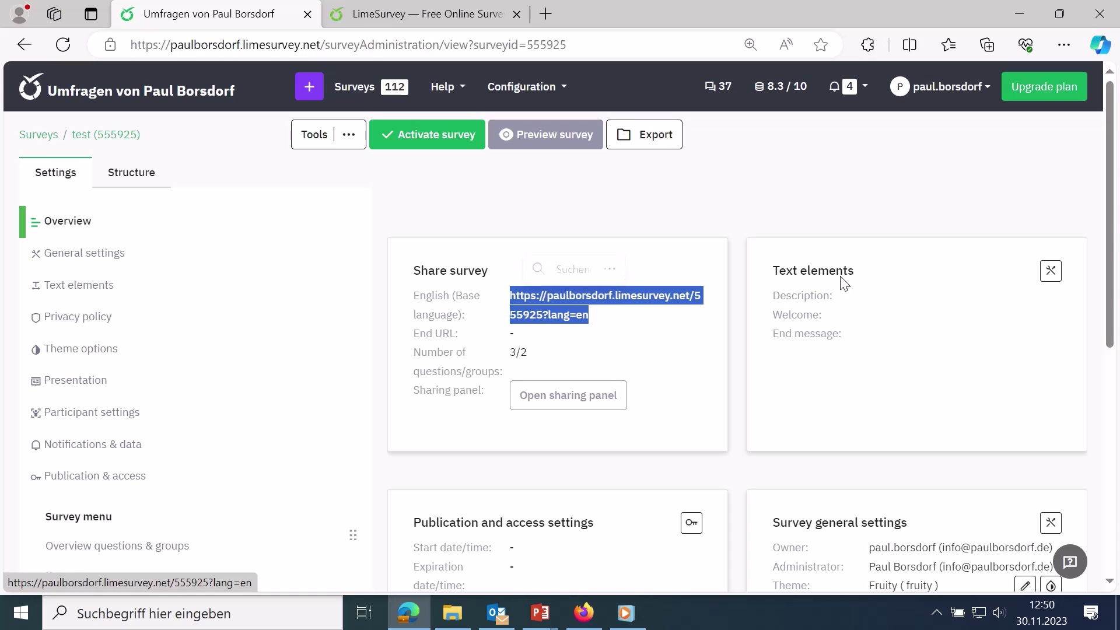
pyautogui.moveTo(863, 273); pyautogui.dragTo(771, 272)
pyautogui.moveTo(838, 298); pyautogui.dragTo(772, 297)
pyautogui.moveTo(828, 318); pyautogui.dragTo(774, 314)
pyautogui.click(849, 342)
pyautogui.moveTo(849, 342); pyautogui.dragTo(768, 344)
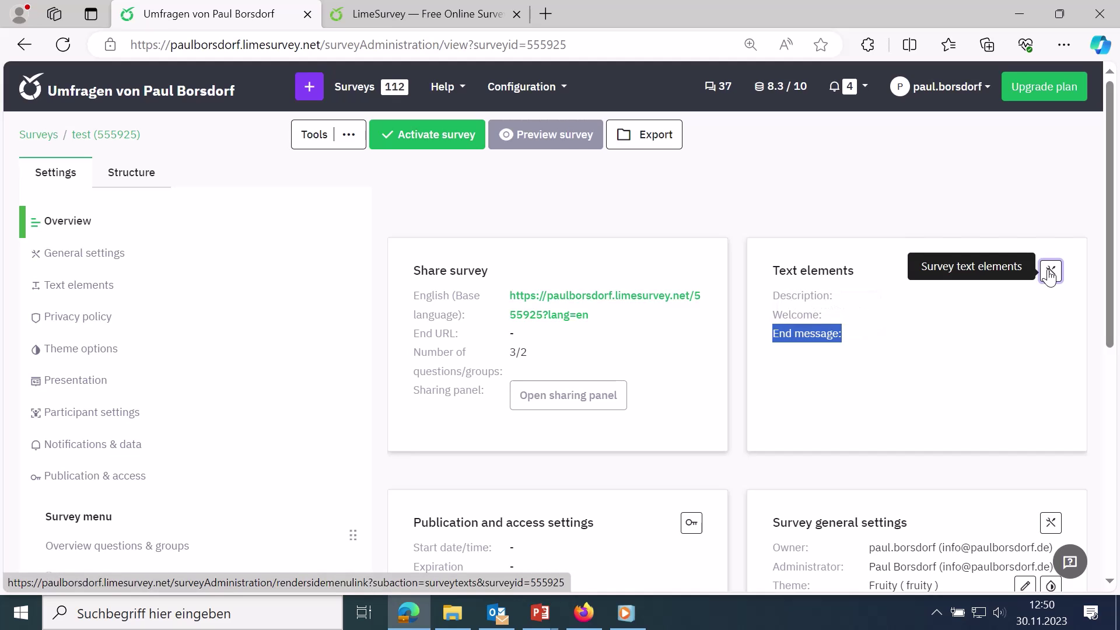
# - Examine the general survey settings for languages, format and inherited values, and locate the global survey settings entry in the configuration options
pyautogui.click(127, 268)
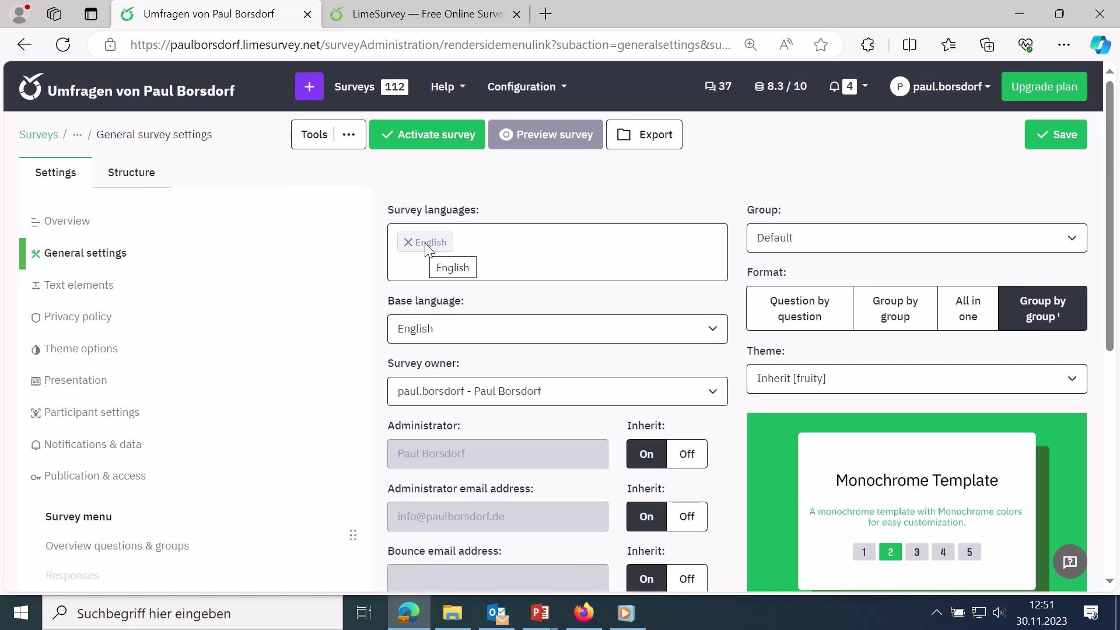
pyautogui.click(492, 256)
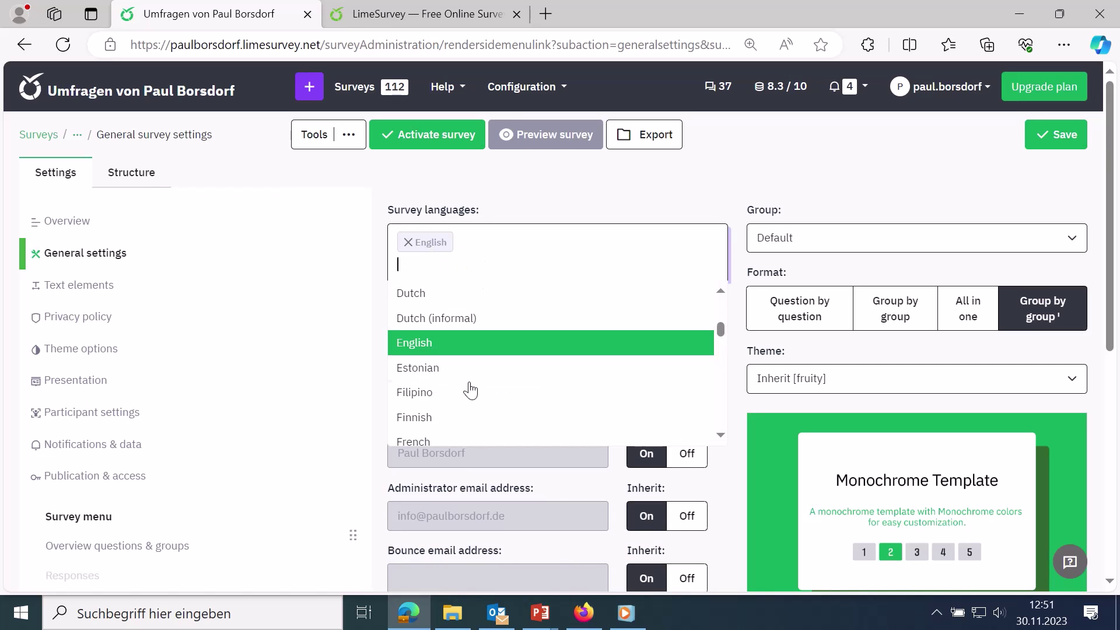
pyautogui.click(570, 199)
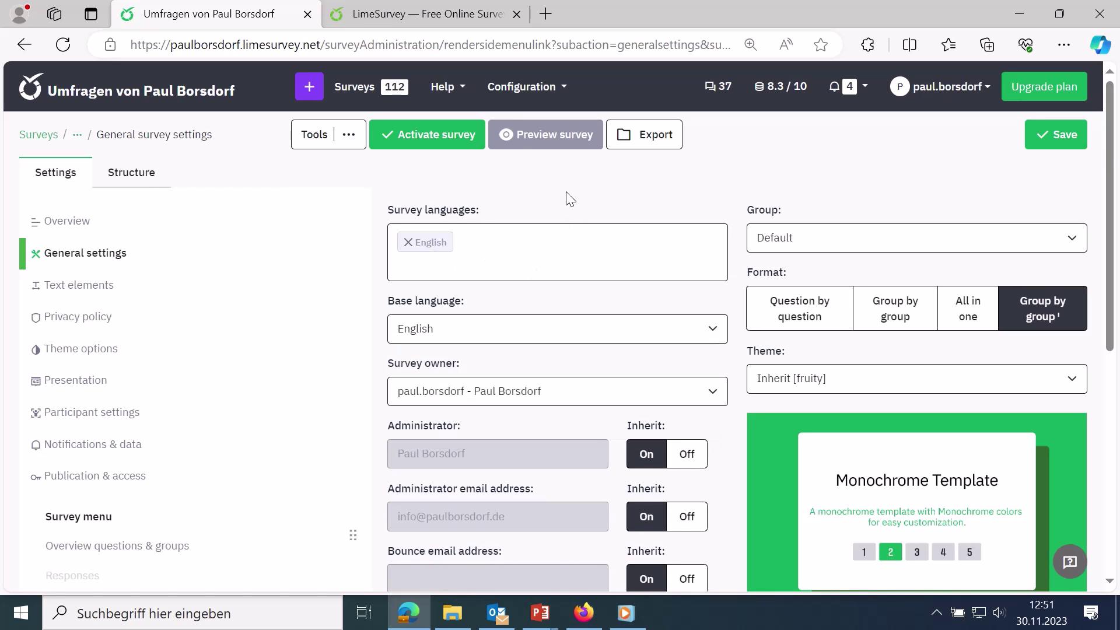
pyautogui.moveTo(794, 278); pyautogui.dragTo(750, 281)
pyautogui.click(1111, 387)
pyautogui.moveTo(479, 285); pyautogui.dragTo(389, 241)
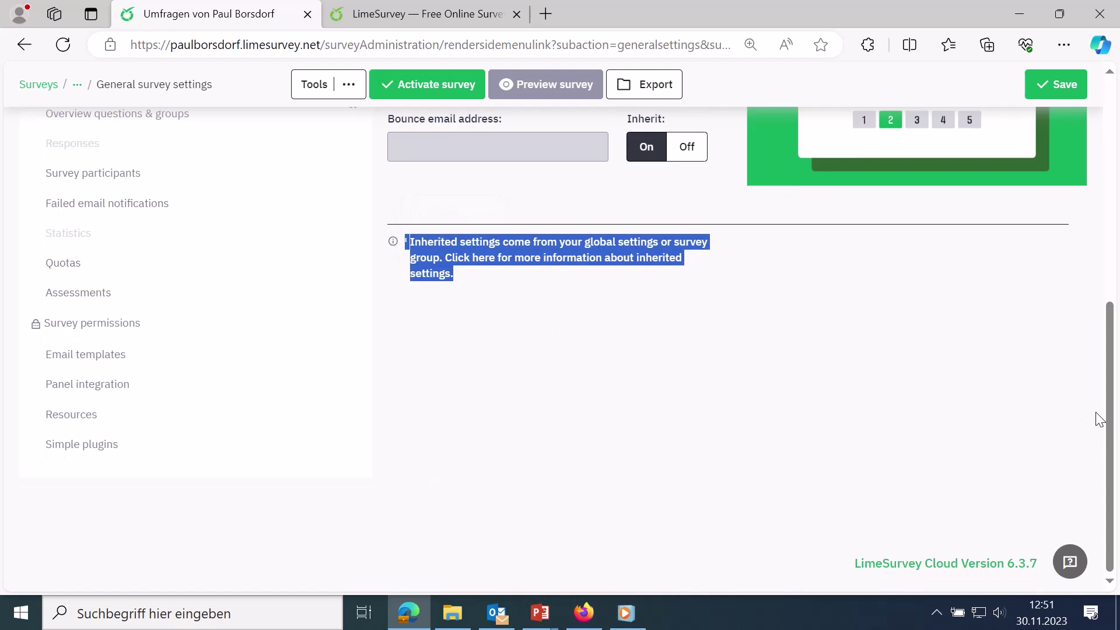
pyautogui.moveTo(1108, 426); pyautogui.dragTo(1118, 200)
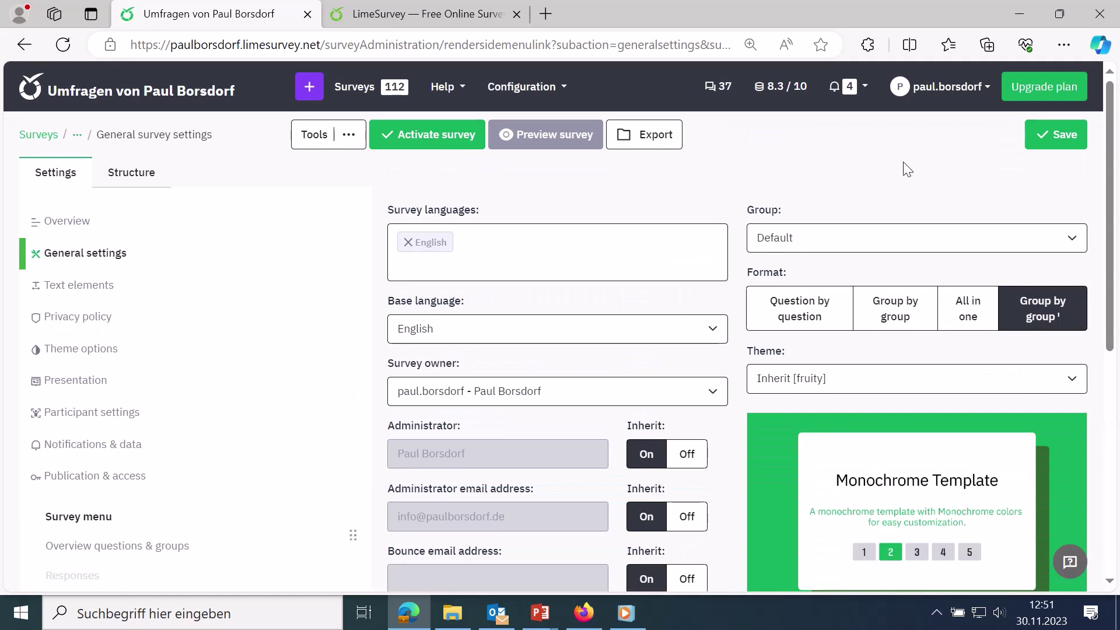
pyautogui.click(564, 90)
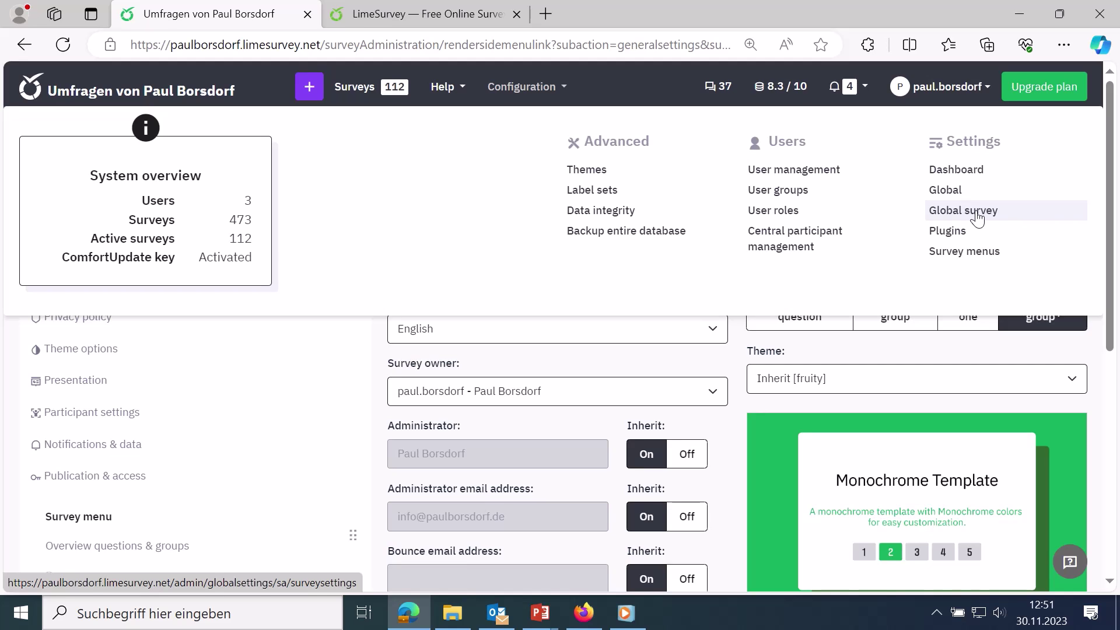
pyautogui.click(980, 355)
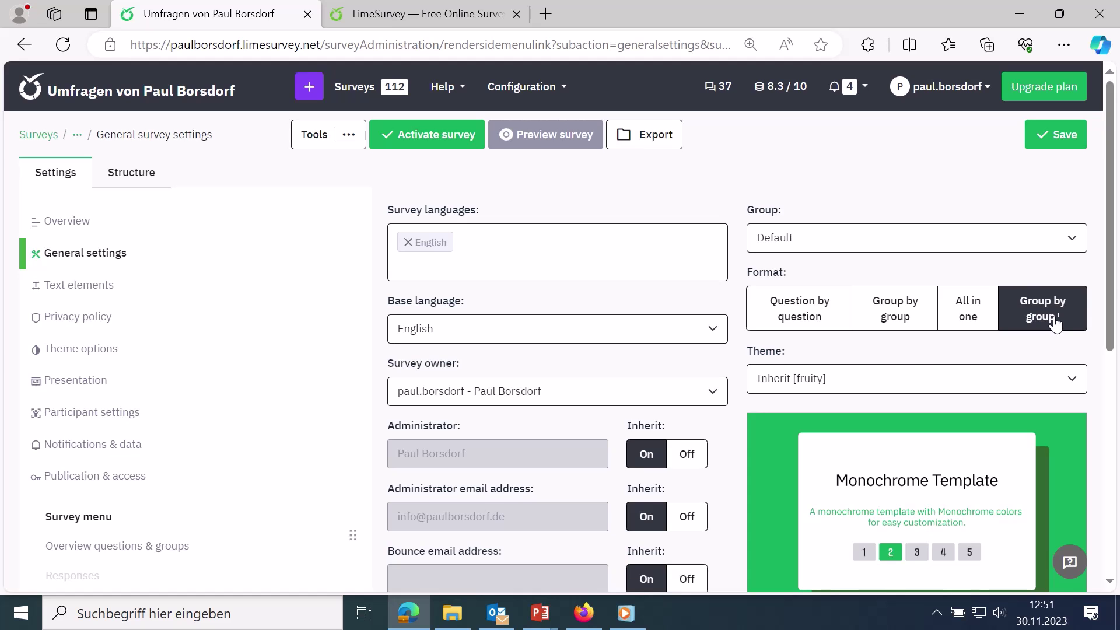
# - Look through the available survey themes in the general settings, keeping the inherited fruity theme
pyautogui.moveTo(1113, 262); pyautogui.dragTo(1117, 337)
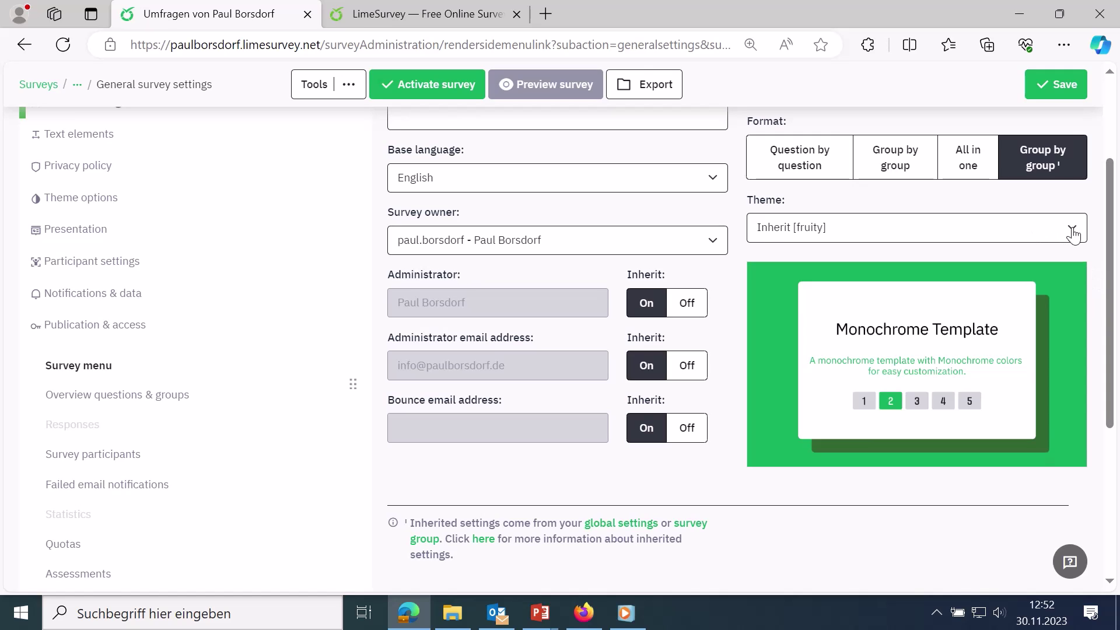
pyautogui.moveTo(792, 200); pyautogui.dragTo(766, 207)
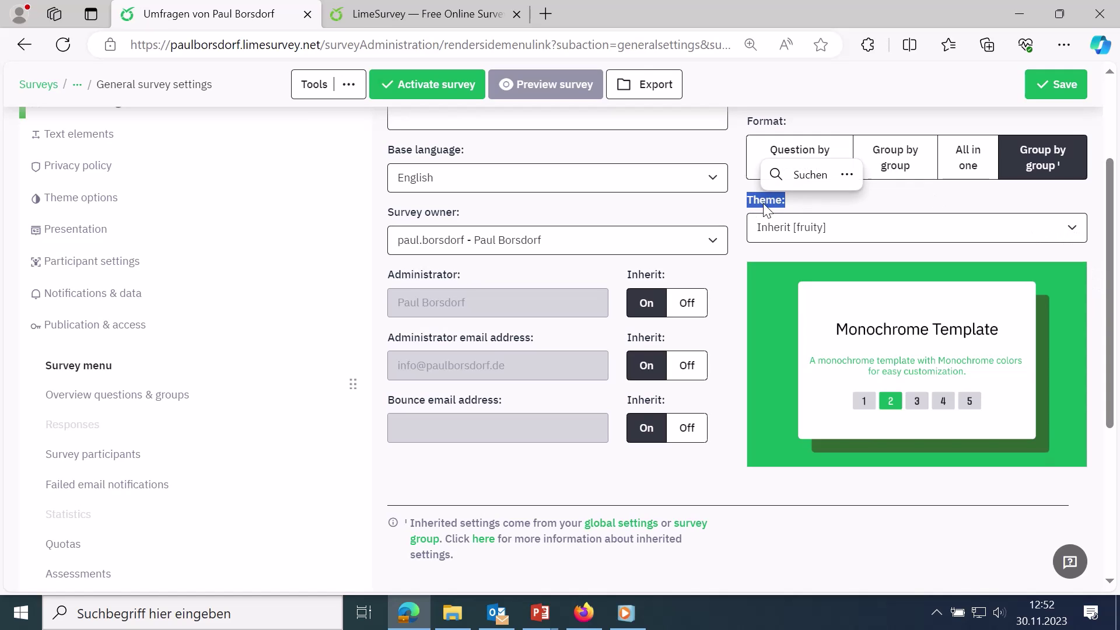
pyautogui.click(1073, 231)
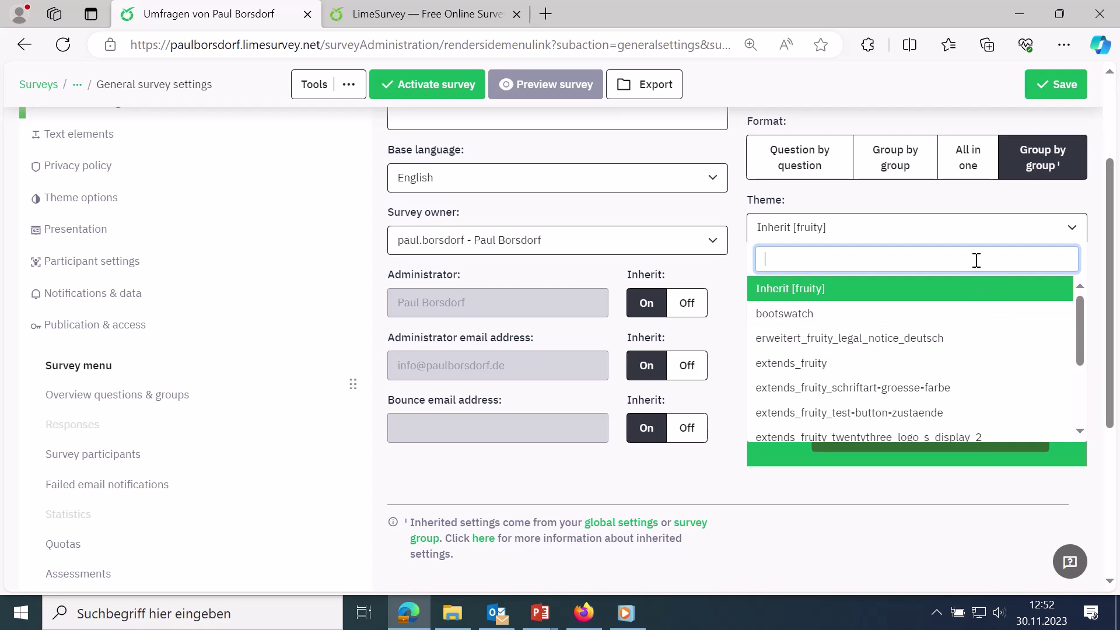
pyautogui.click(970, 233)
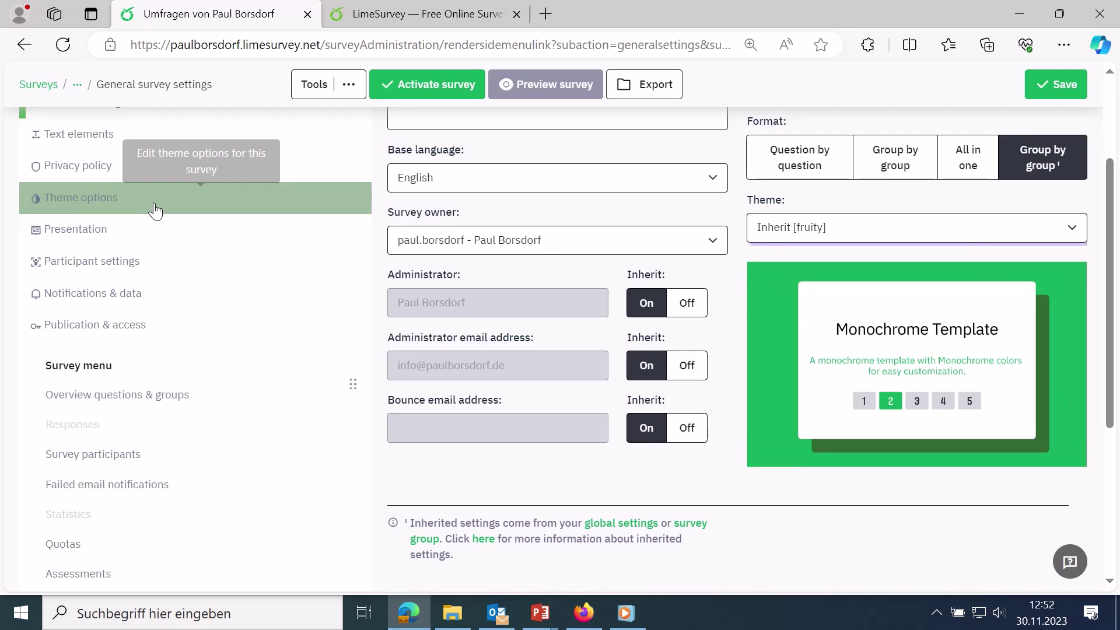
# - In the survey's text elements, enter "description" as the description and "welcome message" as the welcome message
pyautogui.click(88, 140)
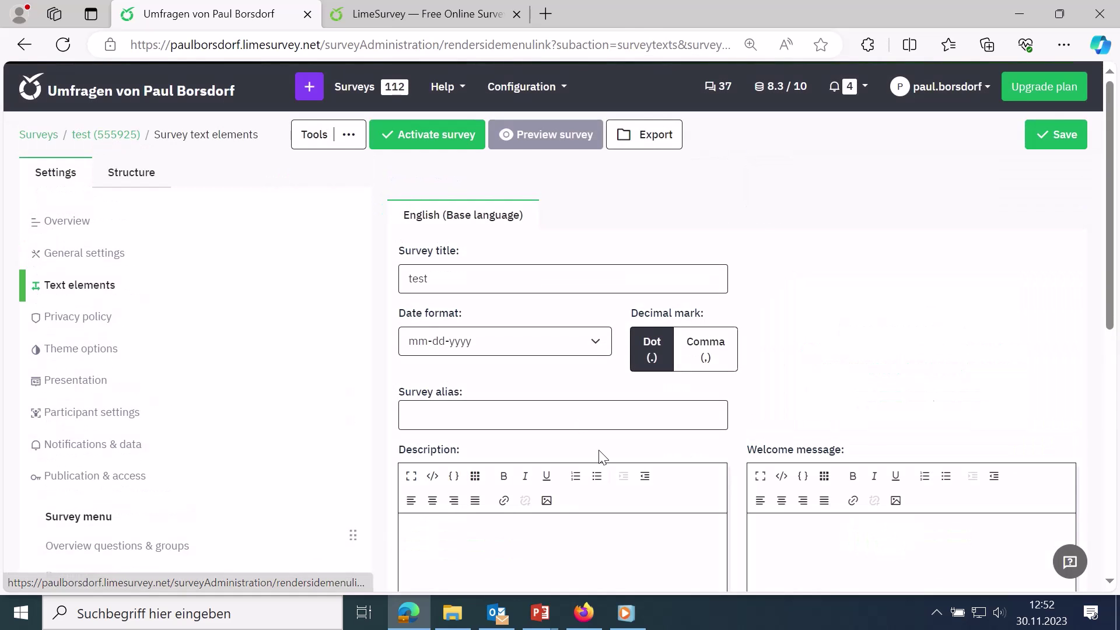
pyautogui.moveTo(1113, 294); pyautogui.dragTo(1116, 349)
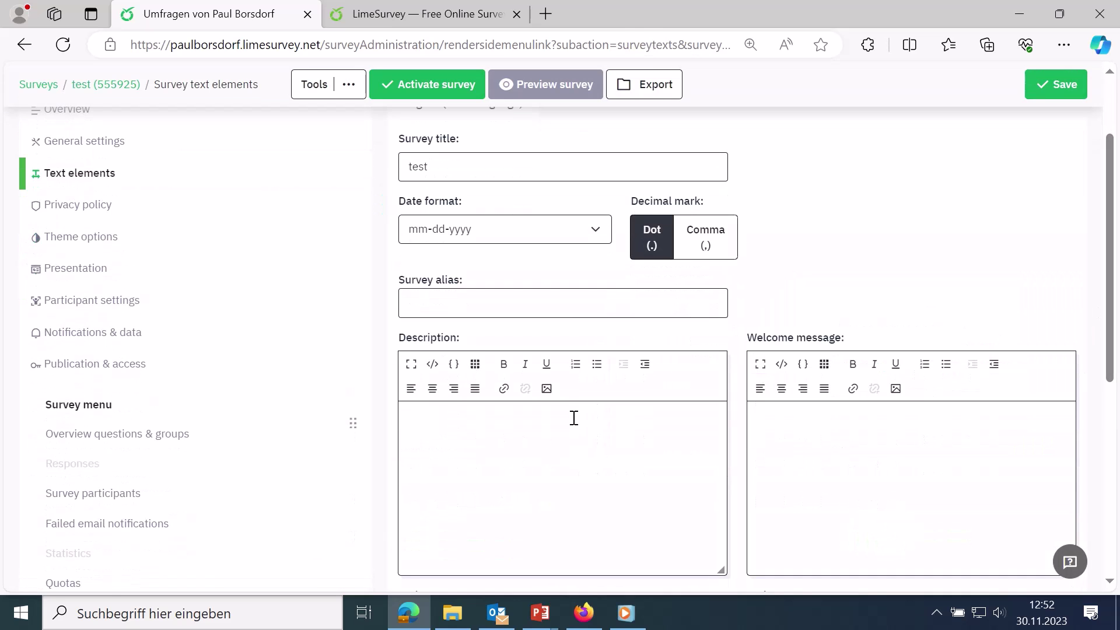
pyautogui.click(574, 418)
pyautogui.write('descr')
pyautogui.write('it')
pyautogui.write('ption')
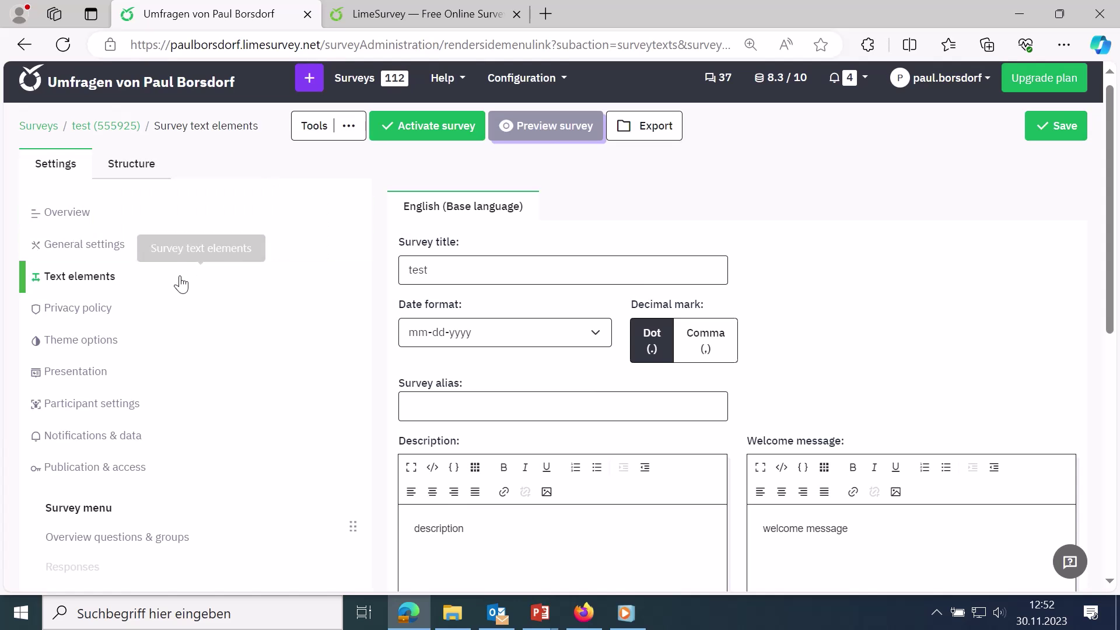
# - View the privacy policy settings, and switch the survey's theme options from inherited to Customize theme
pyautogui.click(81, 320)
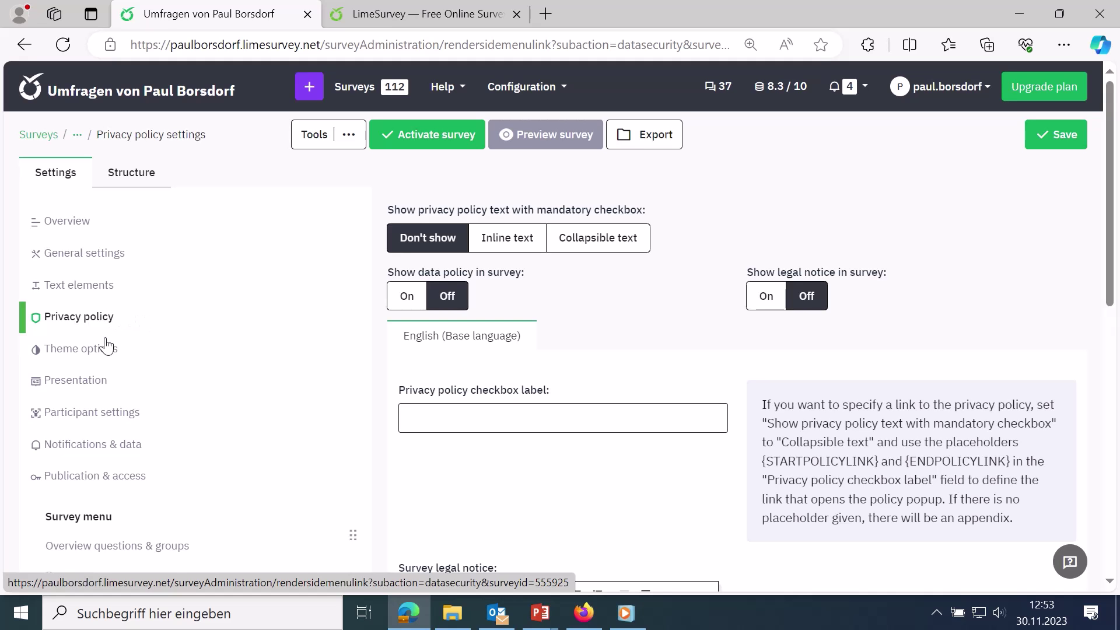
pyautogui.click(96, 356)
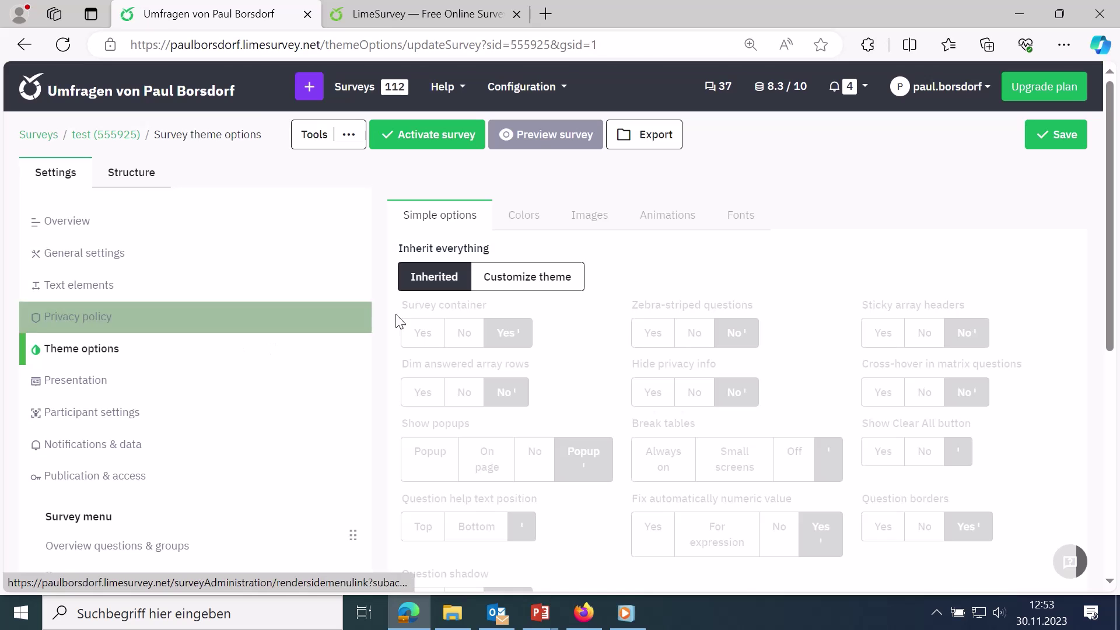
pyautogui.click(518, 285)
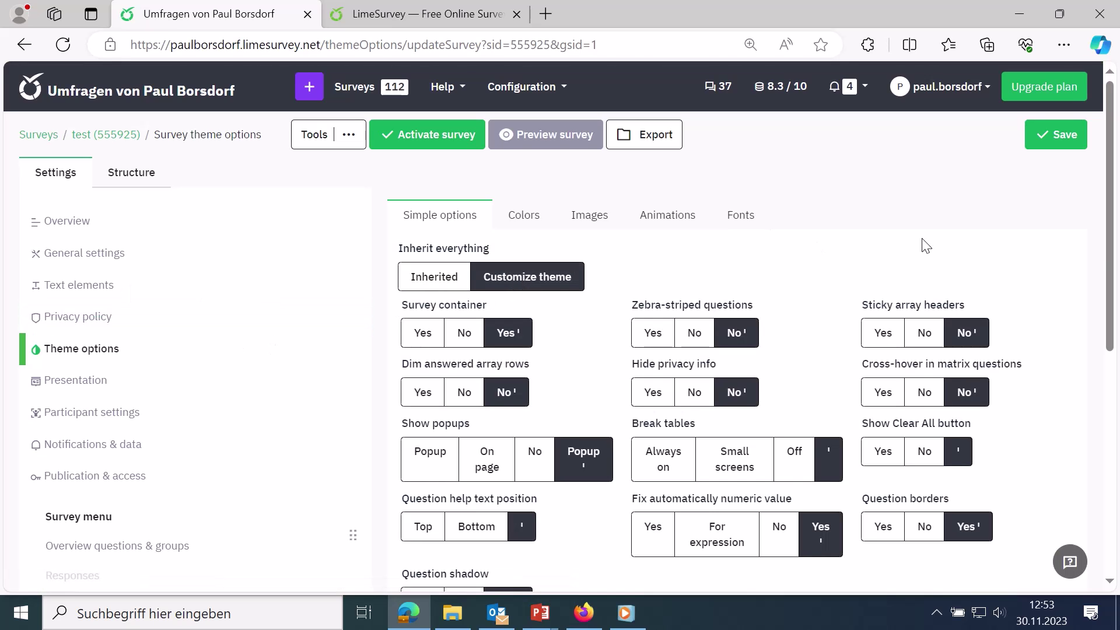
# - Set the theme's color variation to Sunset Orange and save the theme options
pyautogui.moveTo(1115, 242); pyautogui.dragTo(1116, 342)
pyautogui.scroll(-3, 1033, 295)
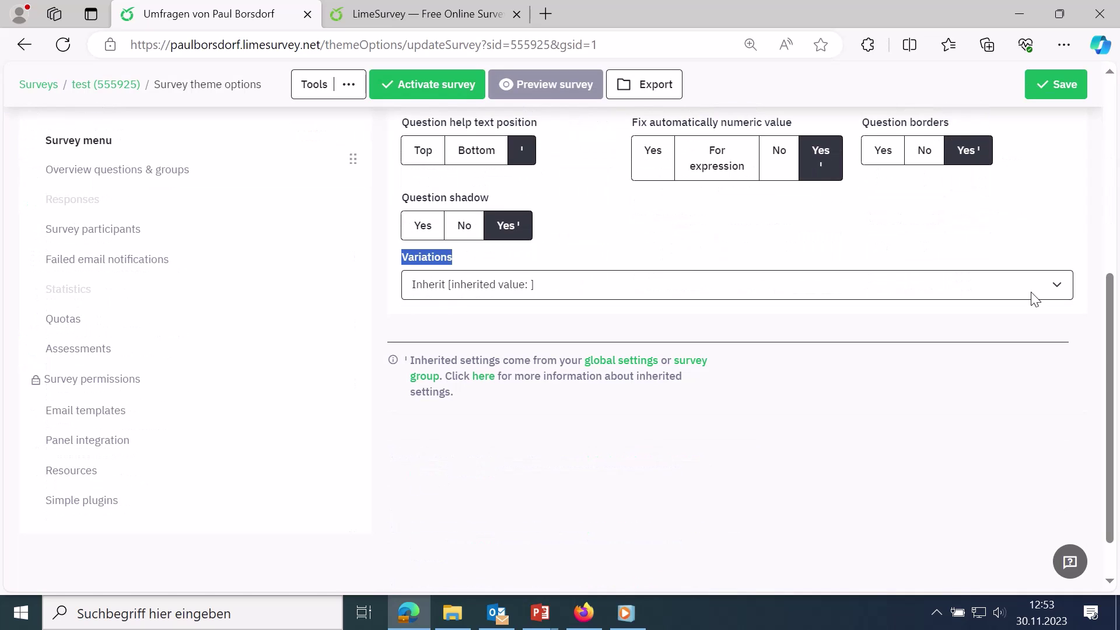
pyautogui.click(1059, 284)
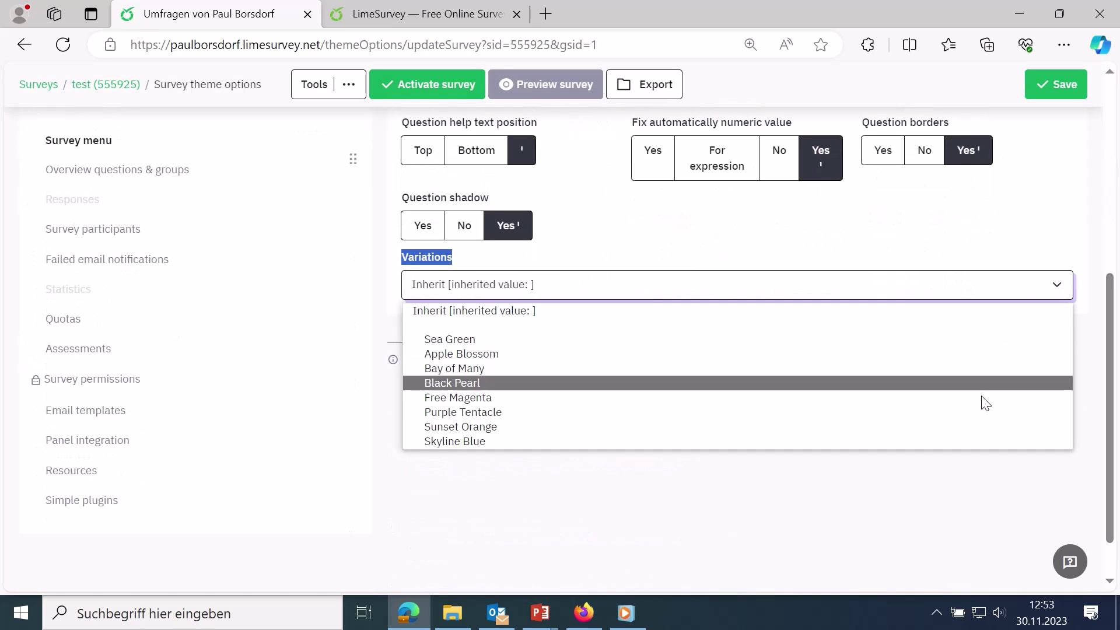
pyautogui.click(978, 426)
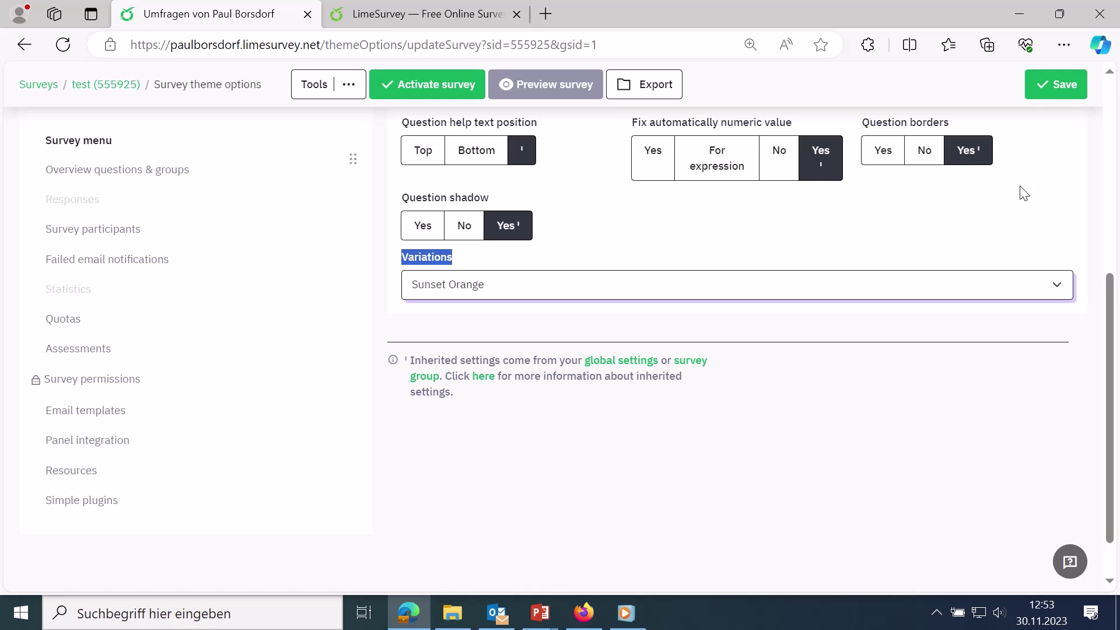
pyautogui.click(1048, 88)
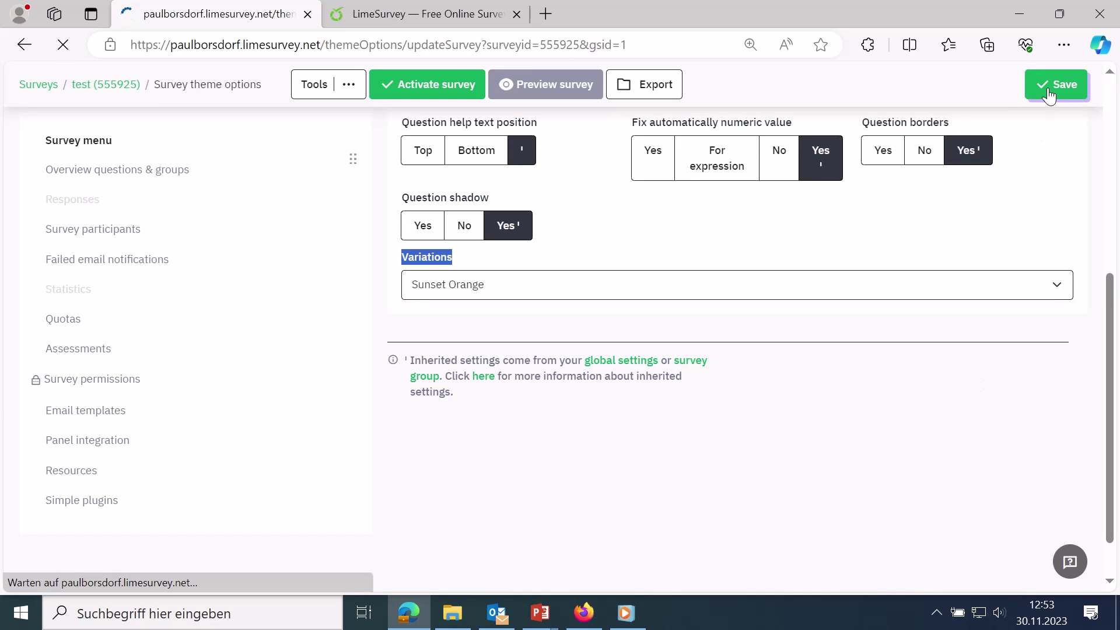
# - Preview the survey to check the new theme colors on the food group's page, and close the preview
pyautogui.click(562, 148)
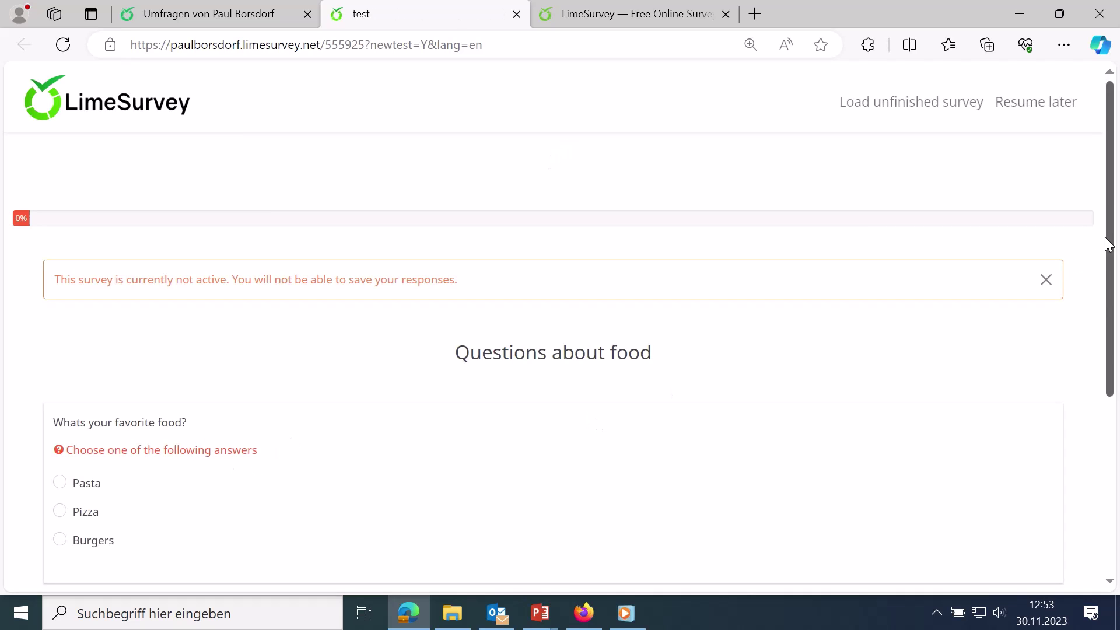
pyautogui.scroll(-5, 1108, 248)
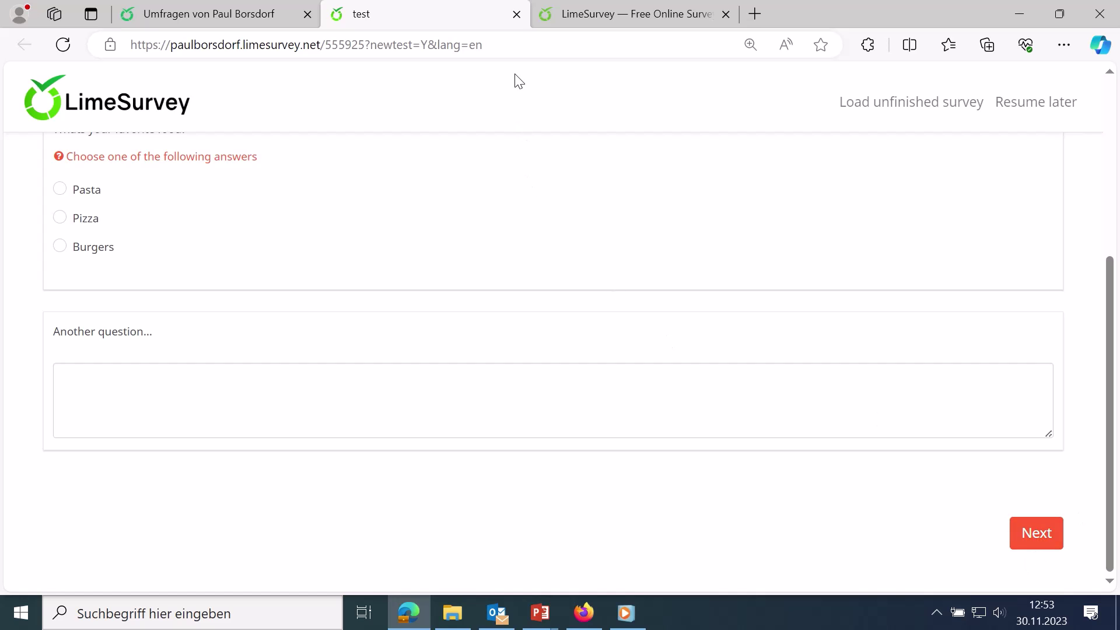
pyautogui.click(517, 14)
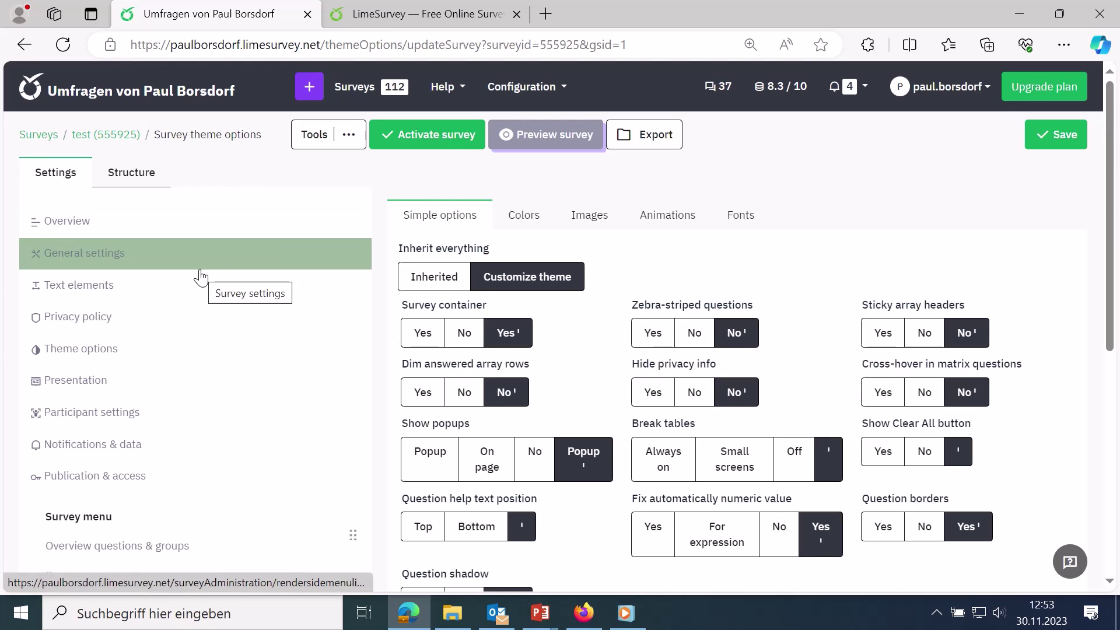
# - Turn on the welcome screen in the survey's presentation settings
pyautogui.click(133, 376)
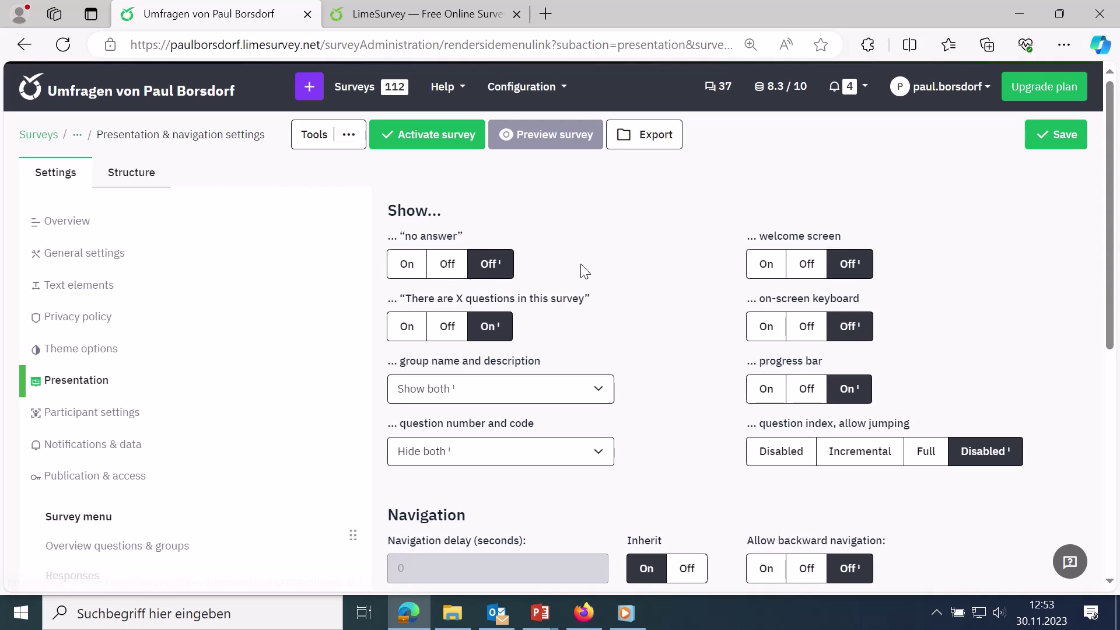
pyautogui.click(765, 268)
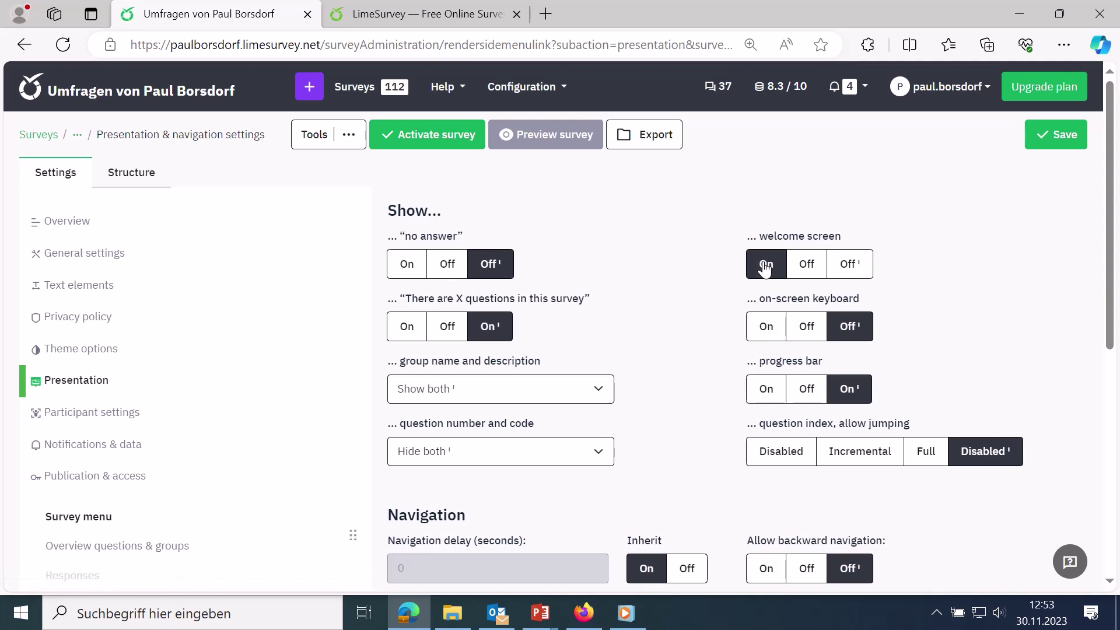
pyautogui.click(808, 269)
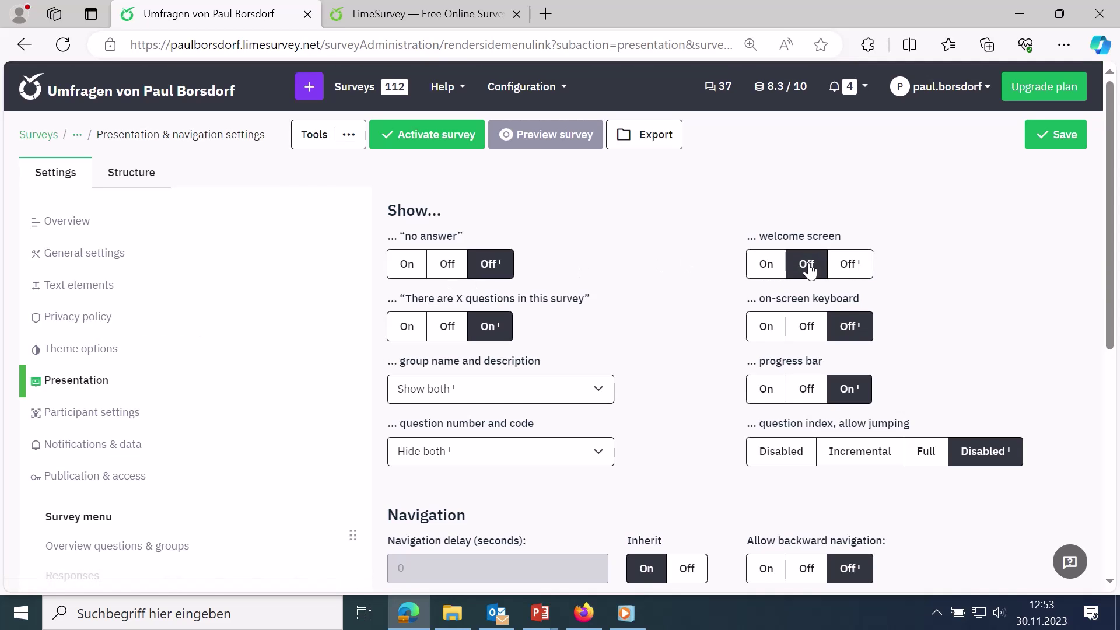
pyautogui.click(774, 270)
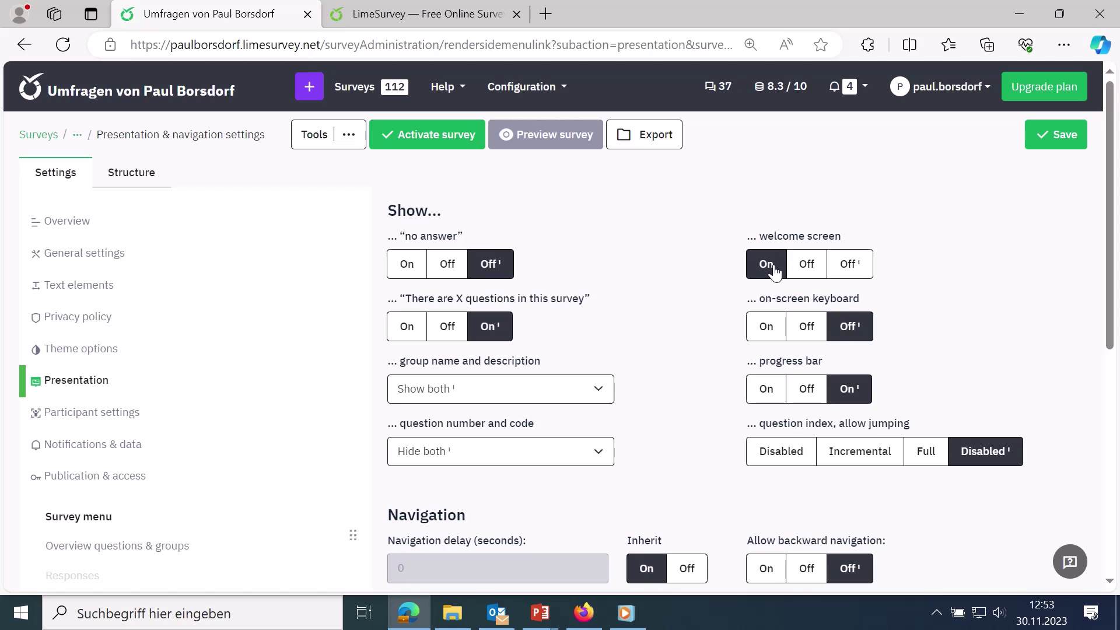
# - Turn on the "no answer" option and the "There are X questions in this survey" text
pyautogui.click(407, 266)
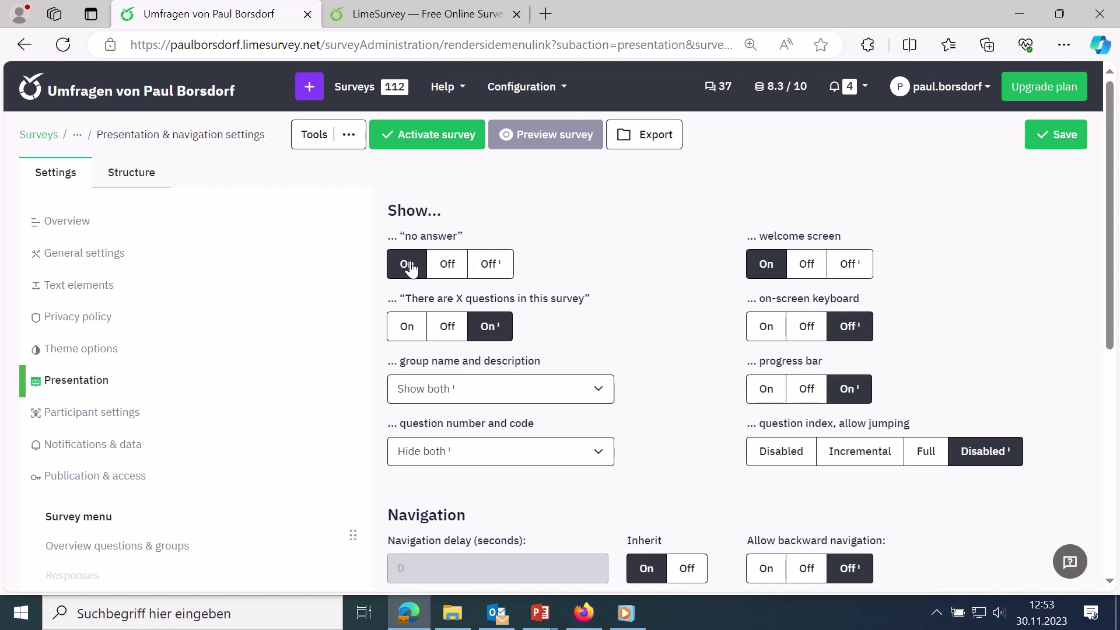
pyautogui.click(446, 267)
pyautogui.click(408, 270)
pyautogui.click(406, 325)
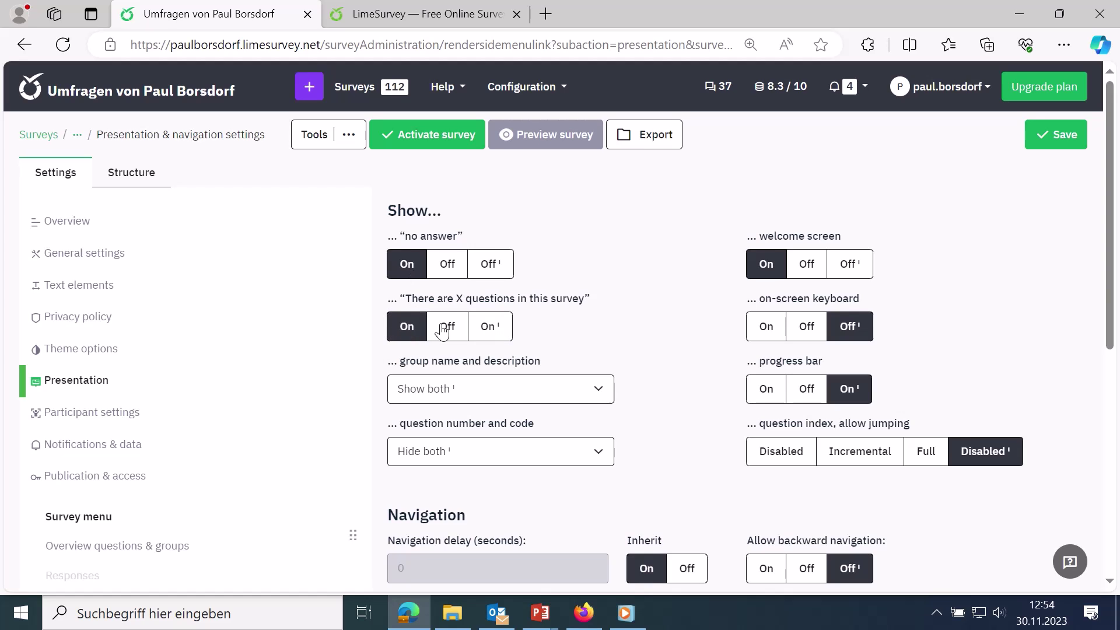
pyautogui.click(445, 330)
pyautogui.click(407, 327)
# - Open the survey activation dialog and examine its response, IP address, timing and access mode options
pyautogui.click(430, 141)
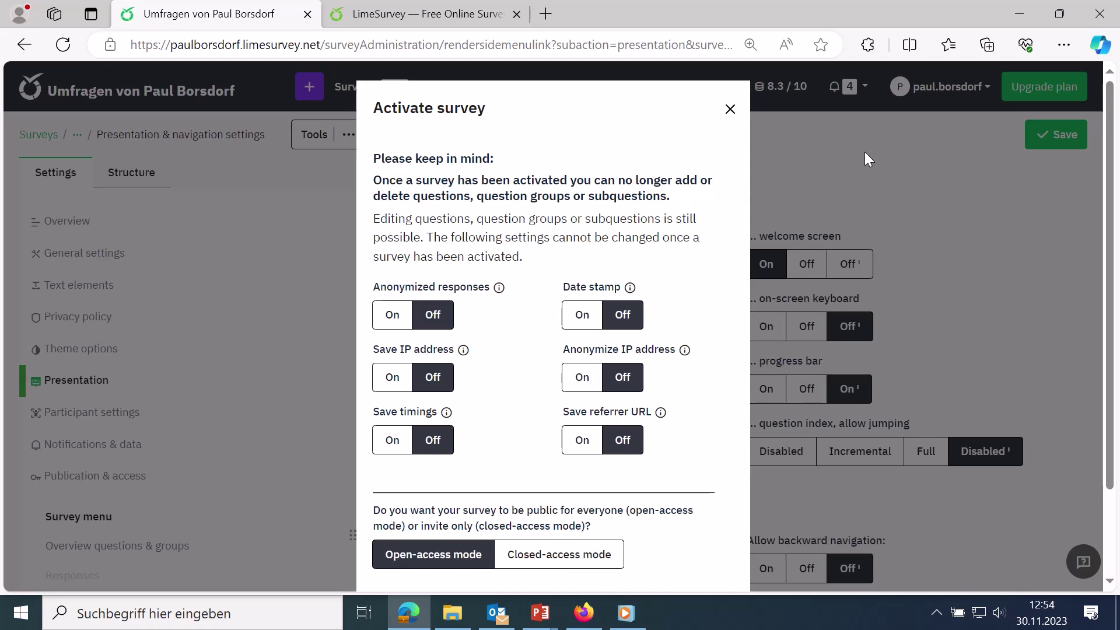
pyautogui.scroll(-1, 1115, 248)
pyautogui.scroll(-2, 1115, 256)
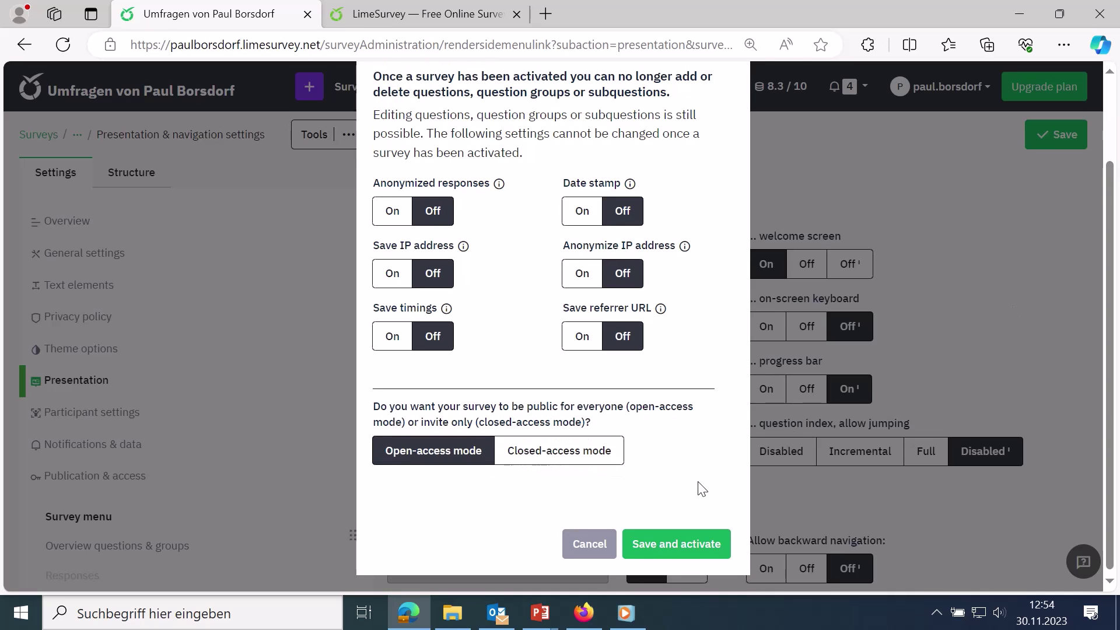
pyautogui.click(684, 549)
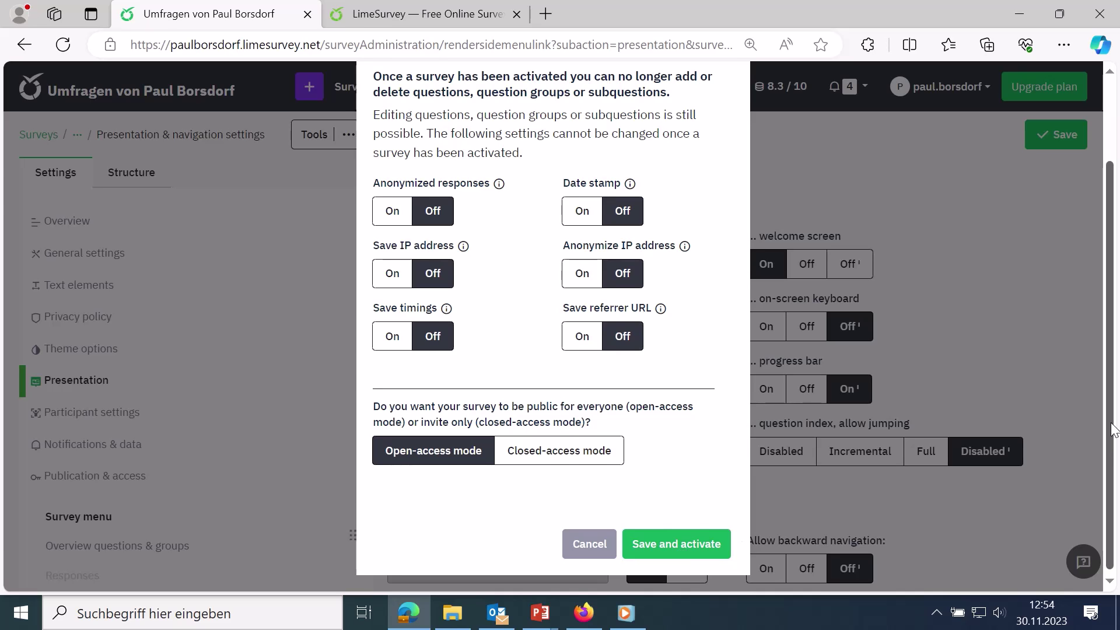
pyautogui.moveTo(1114, 432); pyautogui.dragTo(1115, 358)
pyautogui.scroll(1, 1078, 318)
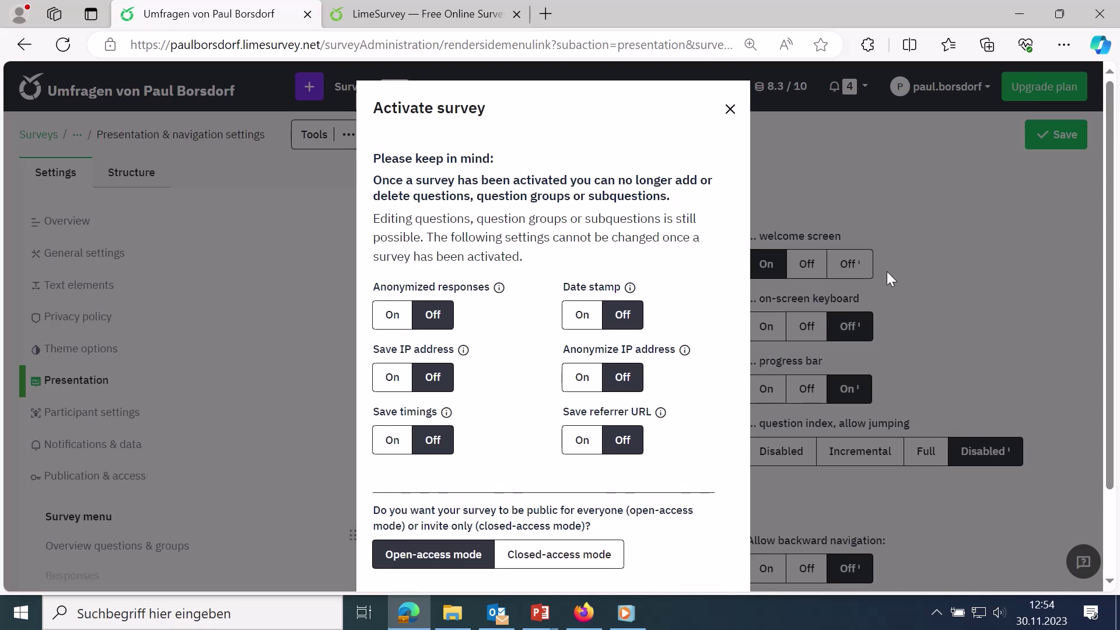